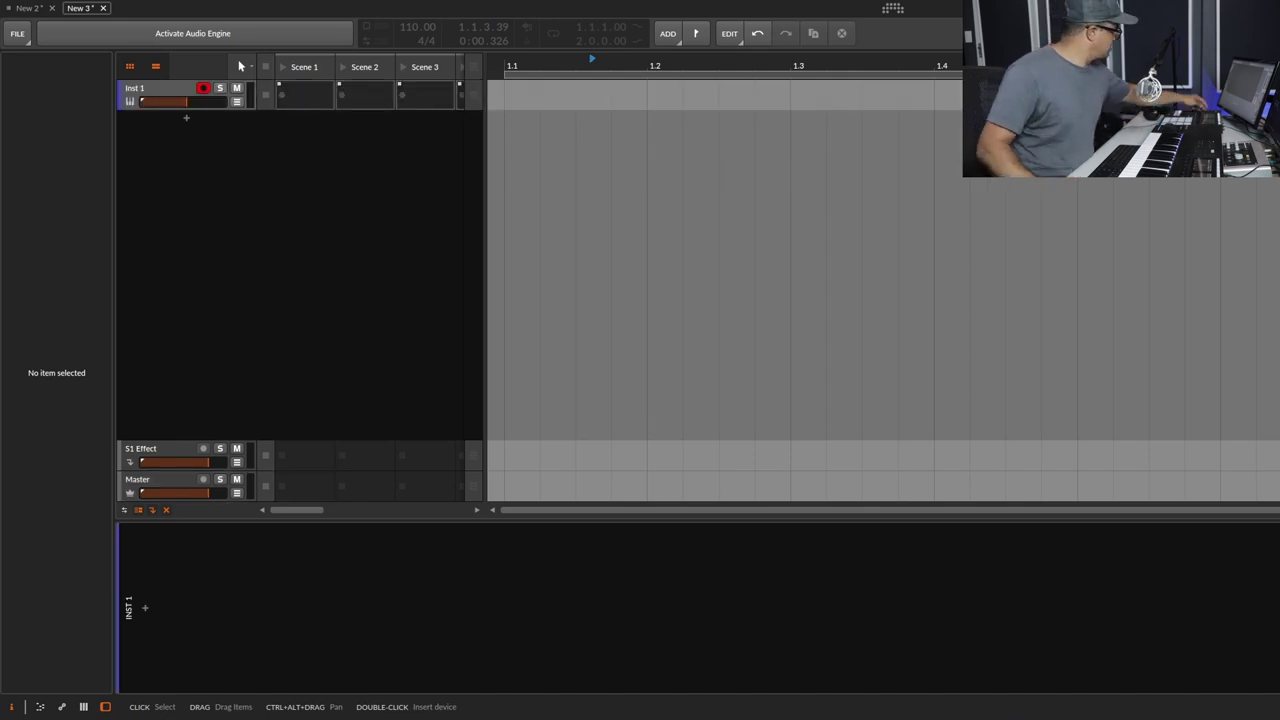
Insert the Polymer synth on the Inst 1 track and raise its low-pass filter cutoff to 4.07 kHz.
{"action": "key", "text": "b"}
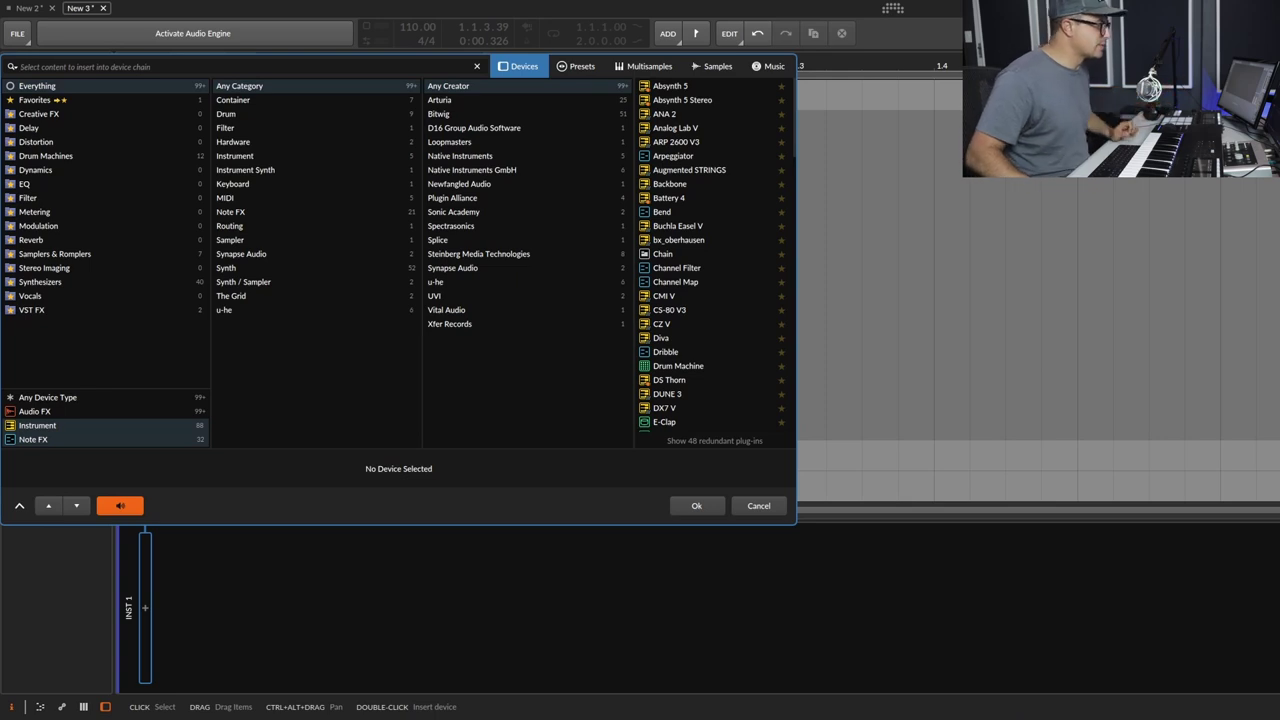
{"action": "type", "text": "polyme"}
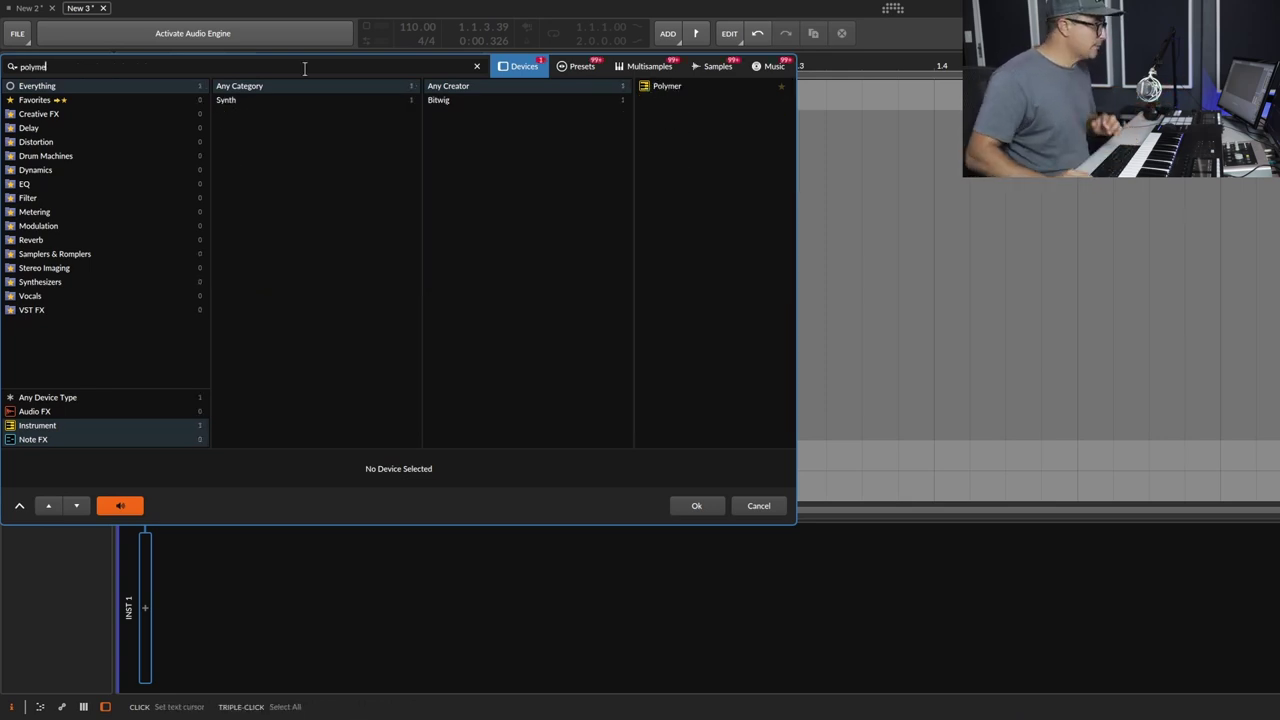
{"action": "left_click", "coordinate": [652, 86]}
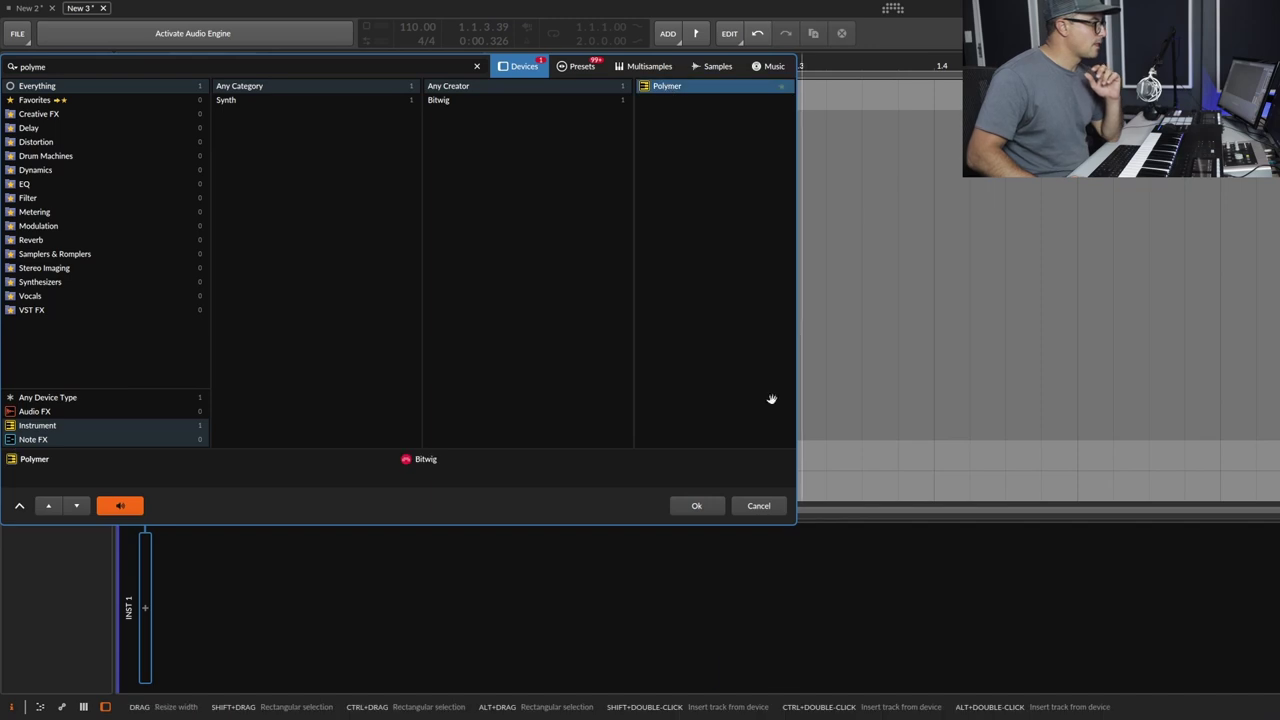
{"action": "left_click", "coordinate": [695, 504]}
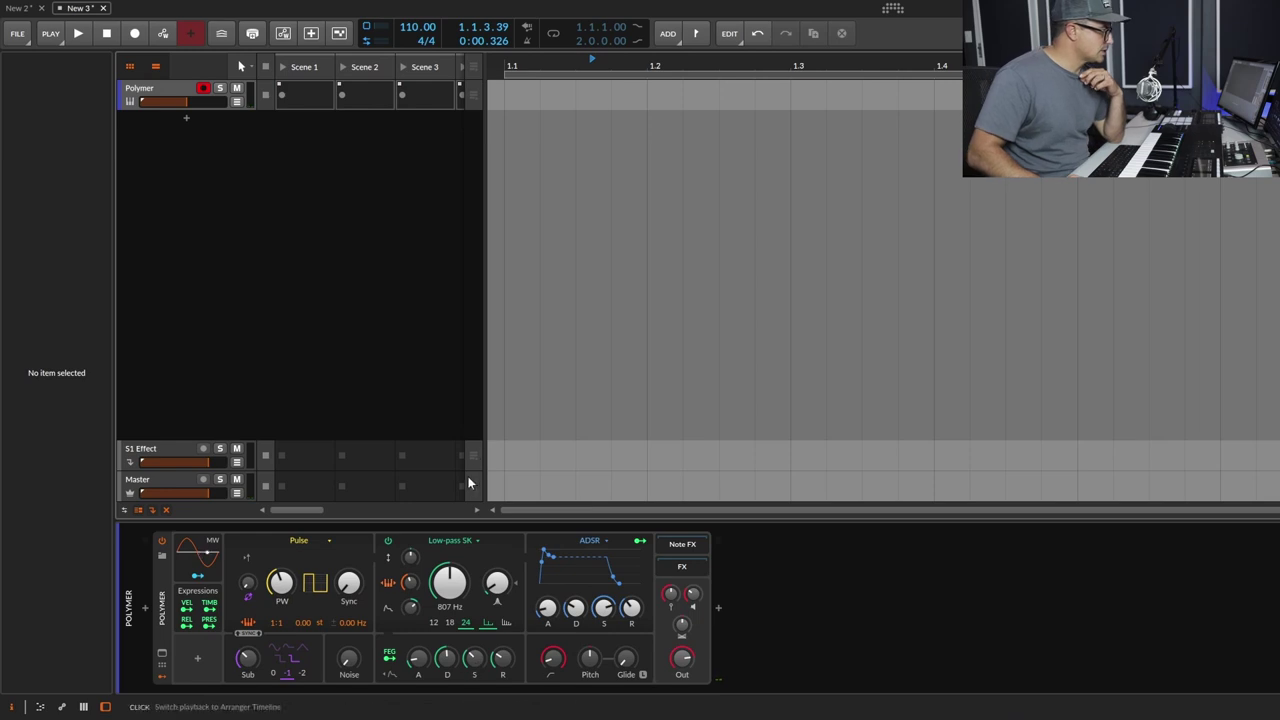
{"action": "left_click_drag", "start_coordinate": [454, 600], "coordinate": [459, 566]}
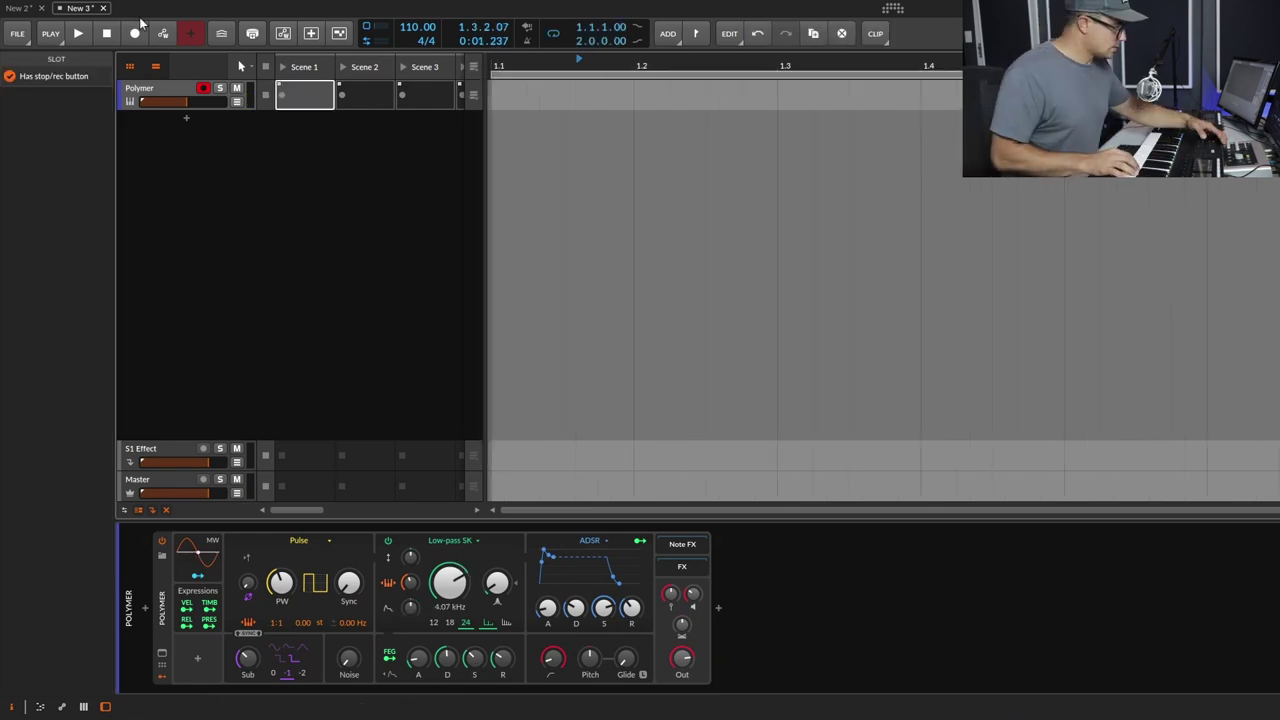
Record a held chord clip in the Scene 1 slot, extend its top note to bar 2.1, and play it.
{"action": "key", "text": "space"}
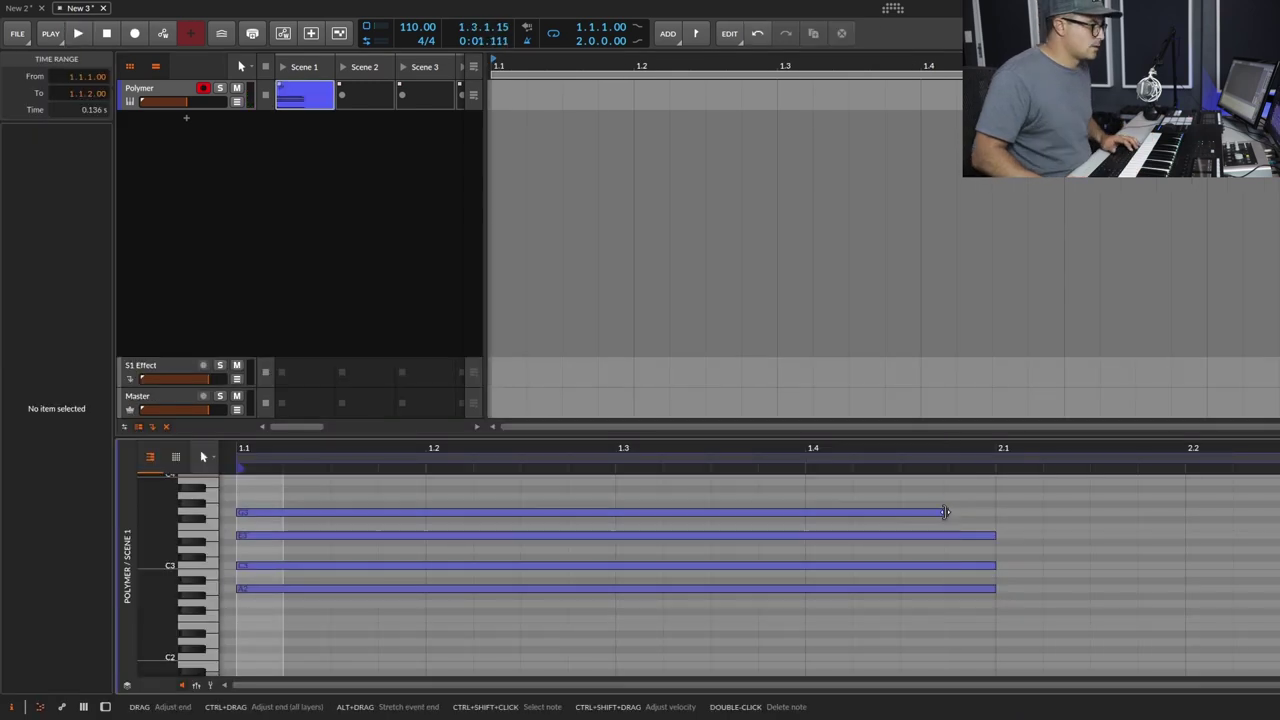
{"action": "left_click_drag", "start_coordinate": [947, 513], "coordinate": [996, 515]}
{"action": "scroll", "coordinate": [731, 554], "scroll_direction": "down", "scroll_amount": 3}
{"action": "key", "text": "space"}
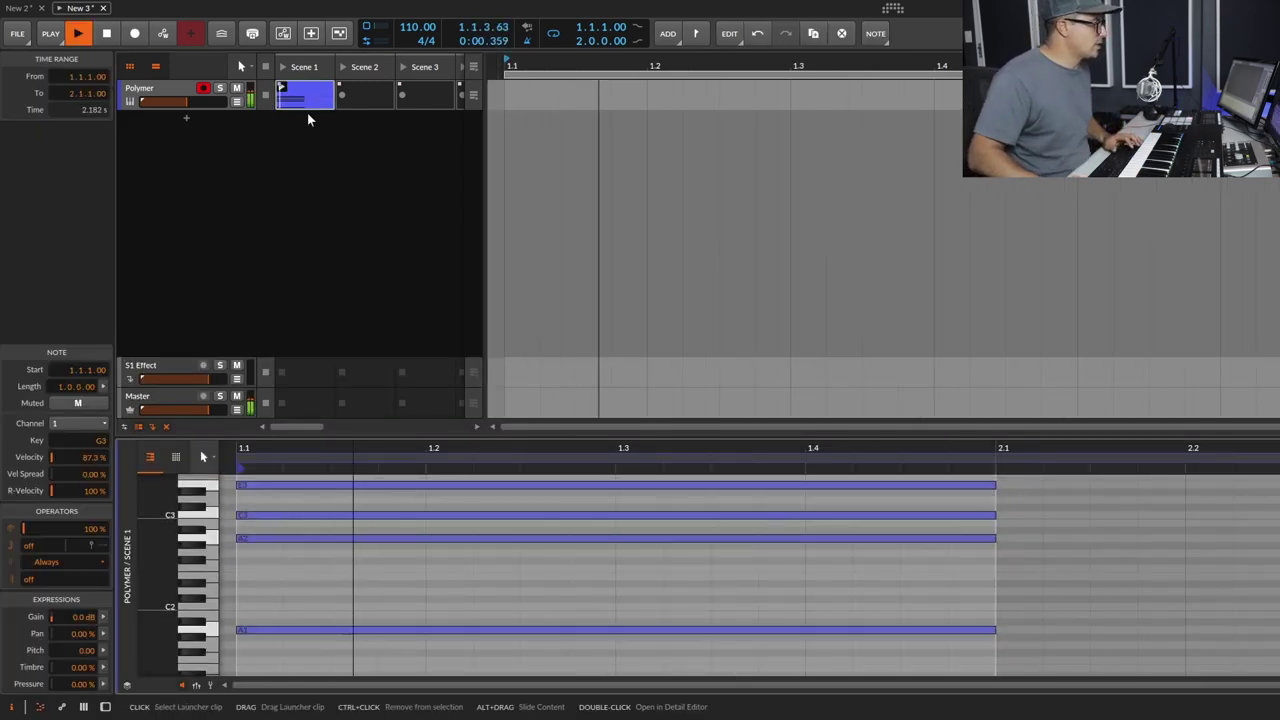
Shorten the Scene 1 clip's loop to one bar to match its notes and audition it.
{"action": "left_click", "coordinate": [305, 98]}
{"action": "key", "text": "space"}
{"action": "left_click_drag", "start_coordinate": [600, 448], "coordinate": [1109, 448]}
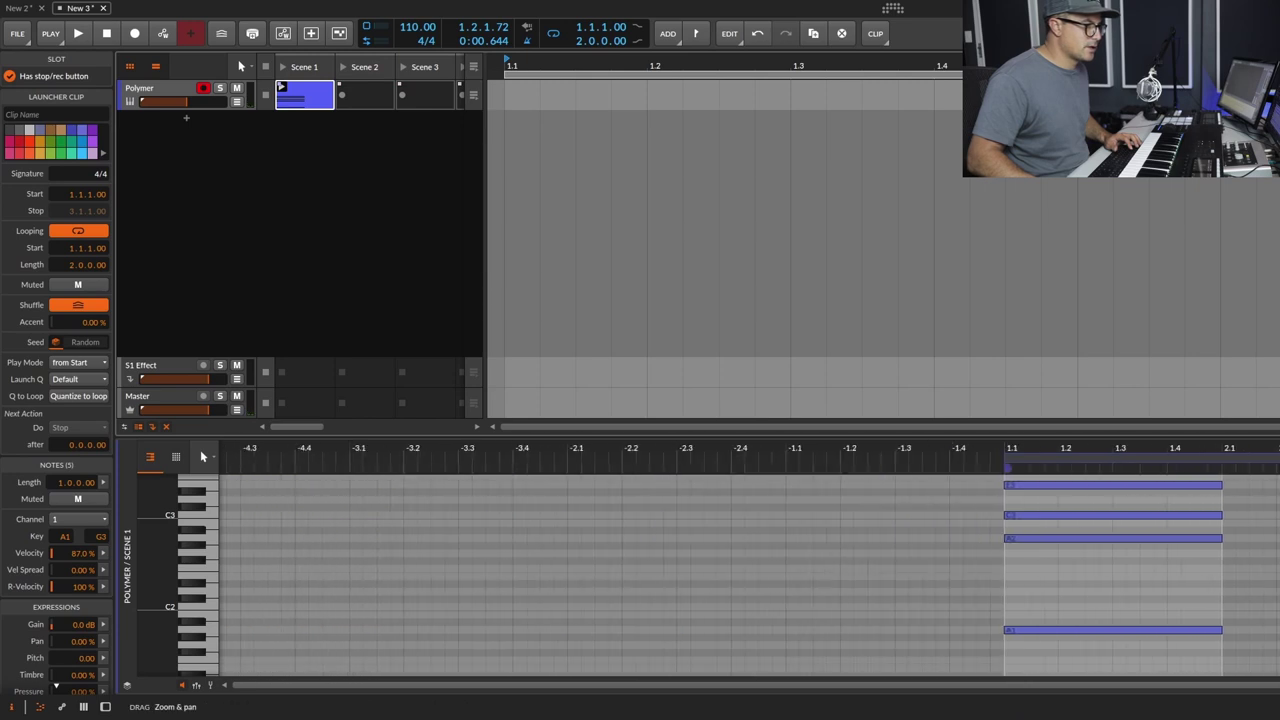
{"action": "left_click_drag", "start_coordinate": [1262, 656], "coordinate": [1030, 495]}
{"action": "key", "text": "space"}
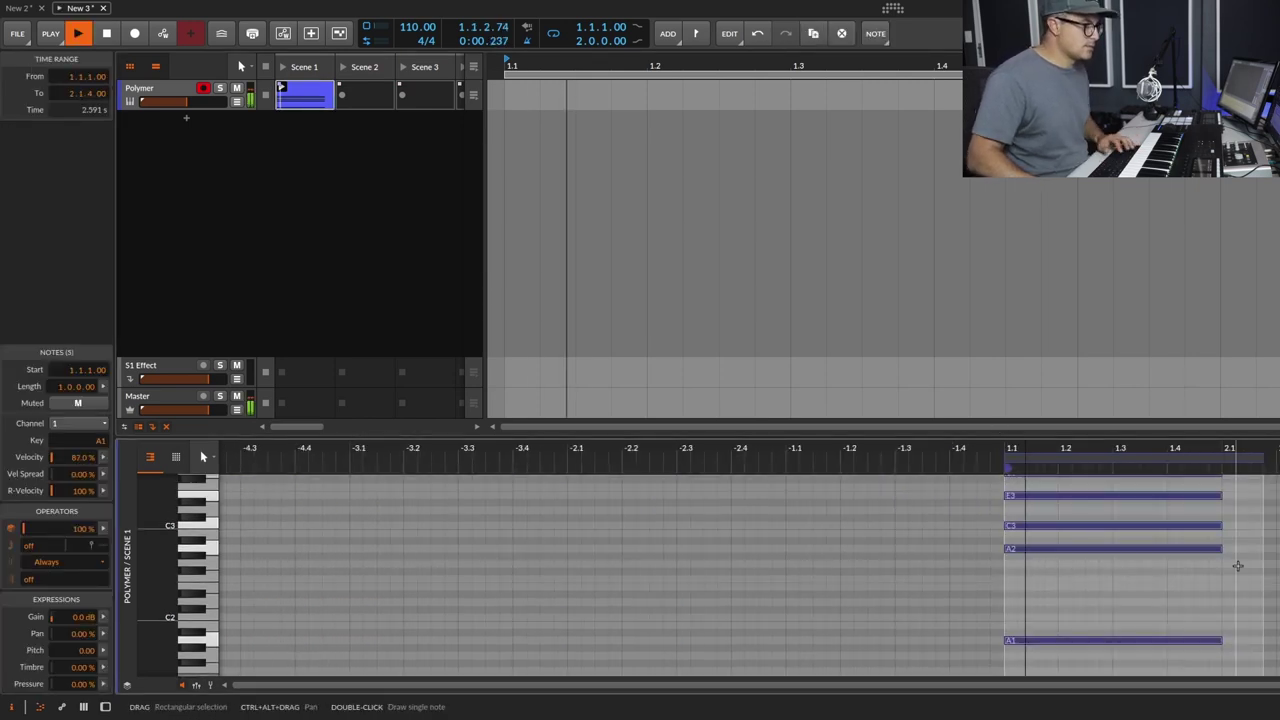
{"action": "left_click", "coordinate": [1062, 470]}
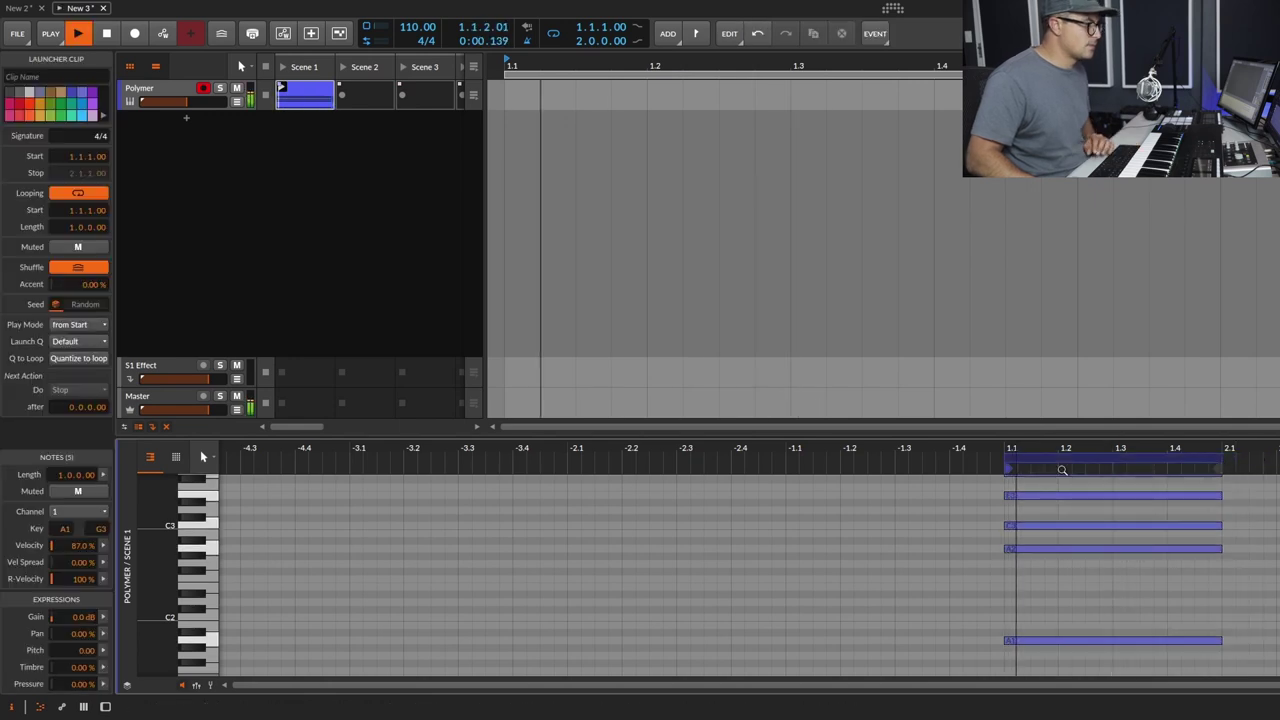
{"action": "left_click", "coordinate": [370, 230]}
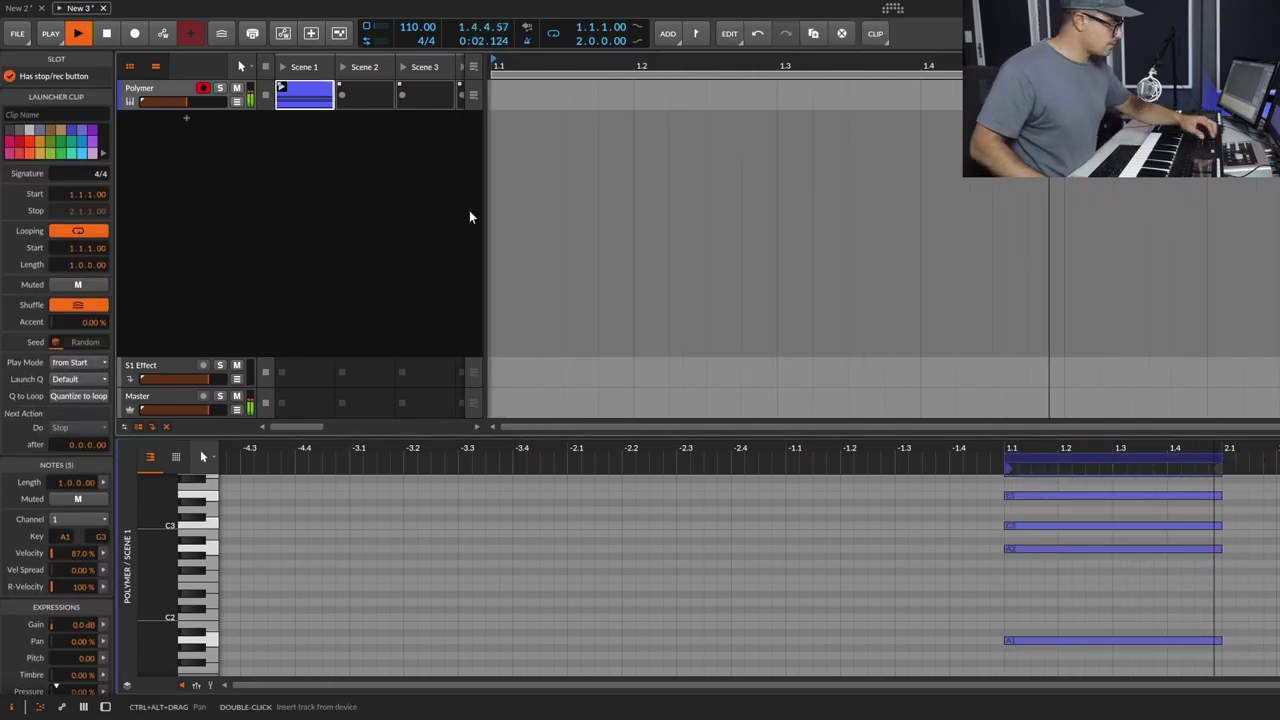
{"action": "key", "text": "space"}
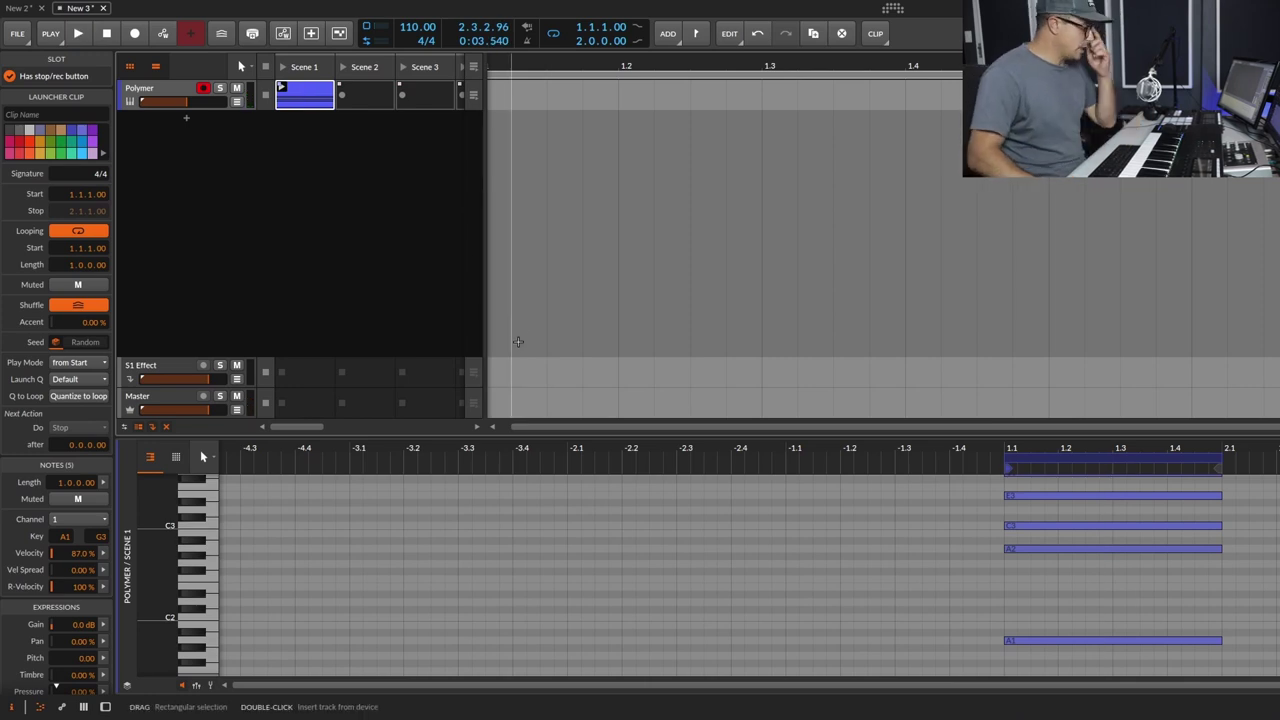
Insert a Note Repeats device in front of Polymer in the device chain.
{"action": "key", "text": "d"}
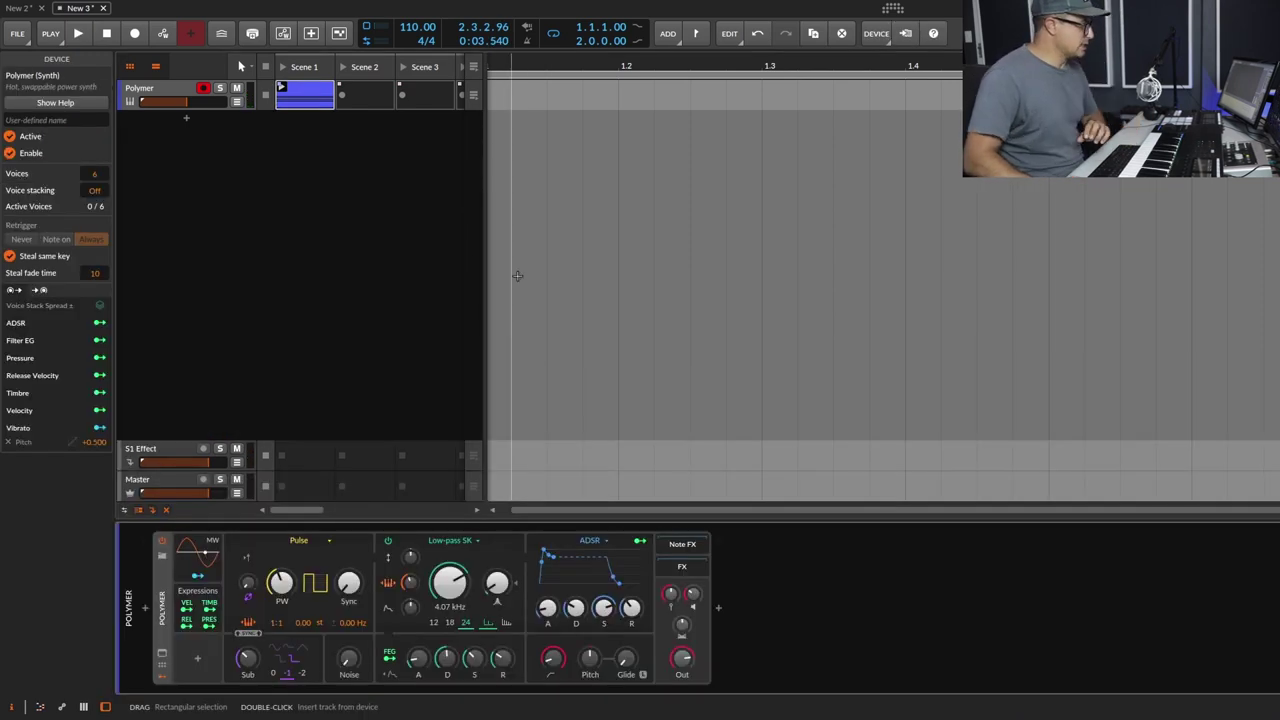
{"action": "left_click", "coordinate": [142, 615]}
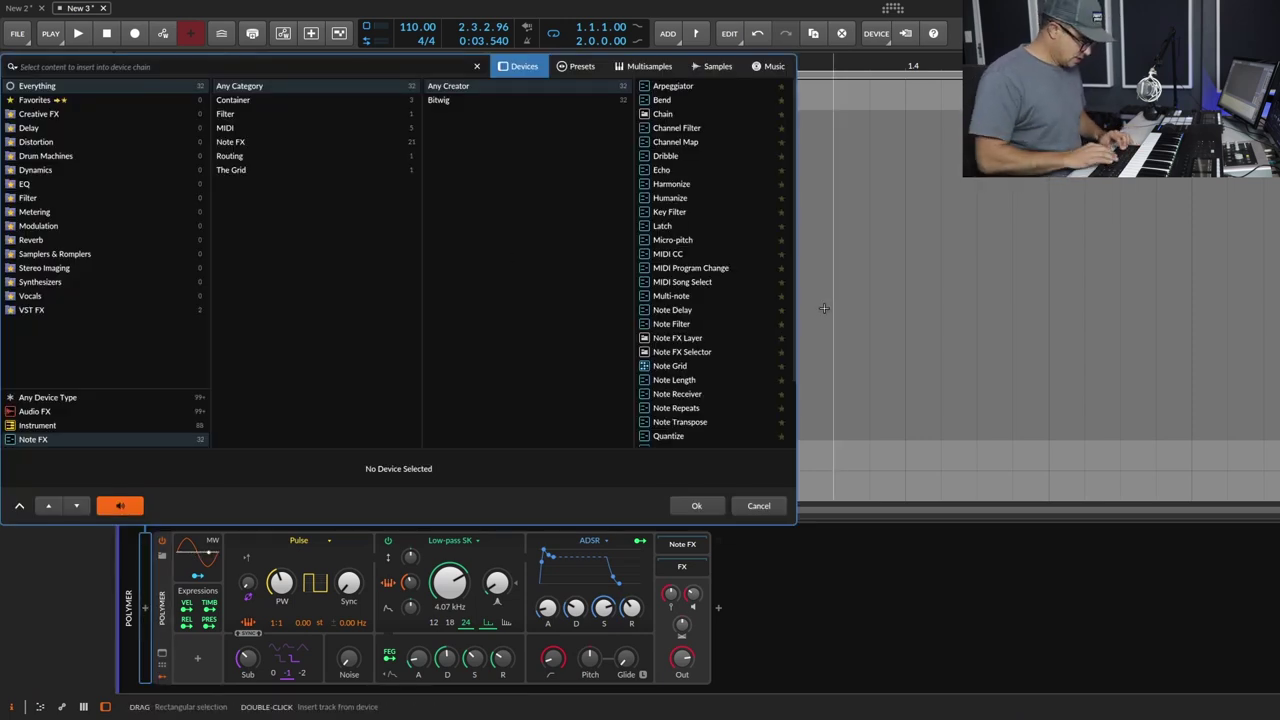
{"action": "type", "text": "repeat"}
{"action": "left_click", "coordinate": [686, 88]}
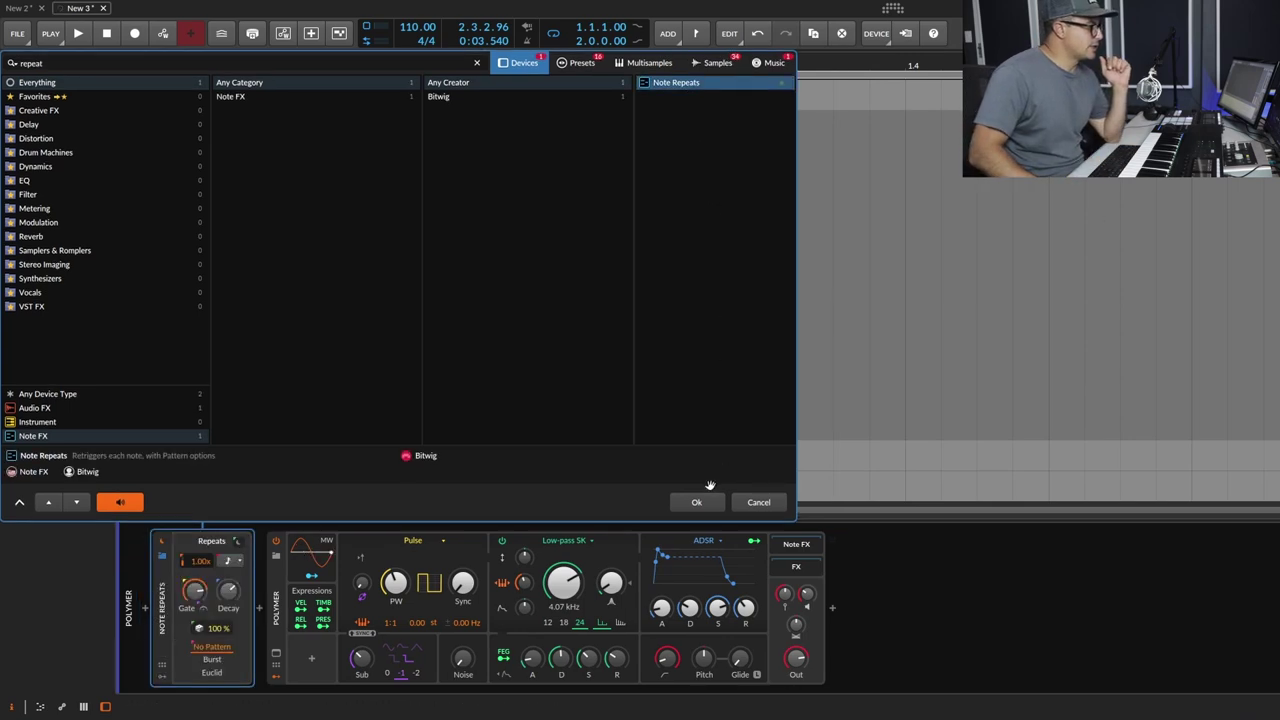
{"action": "left_click", "coordinate": [697, 502]}
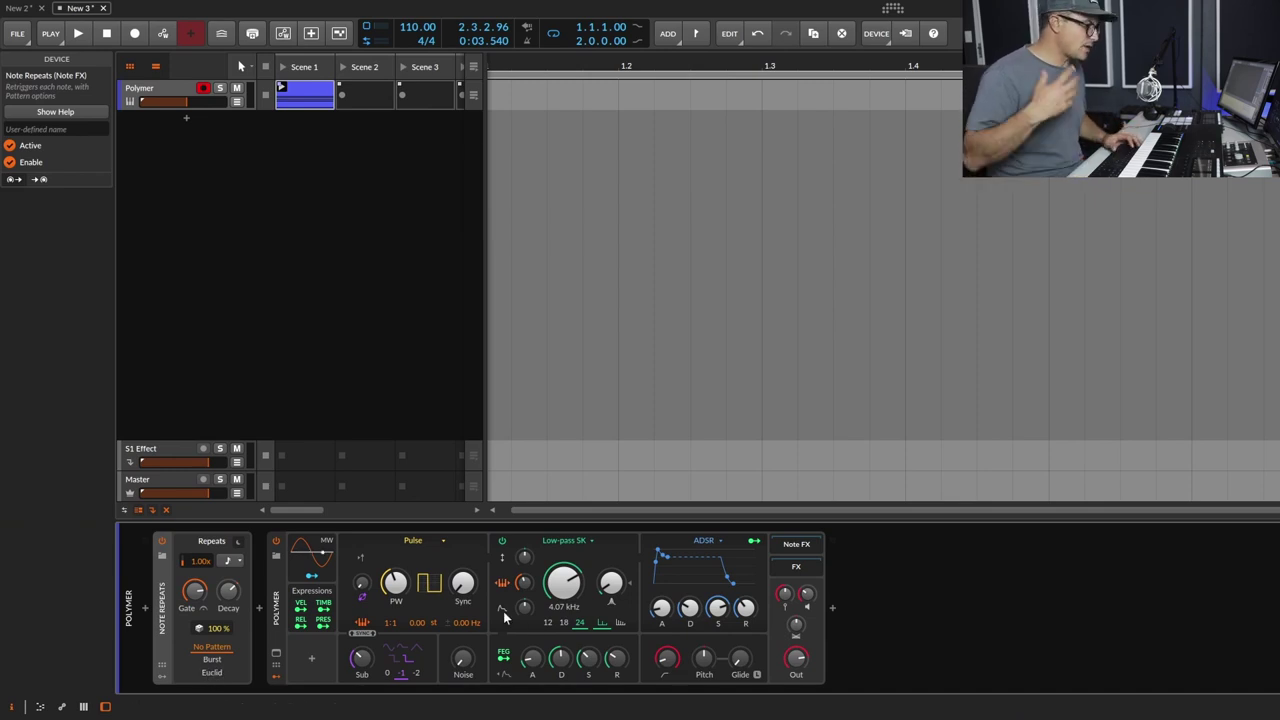
Audition the plain repeats, switch Note Repeats to the Euclid pattern, and set its density to 32.8%.
{"action": "key", "text": "space"}
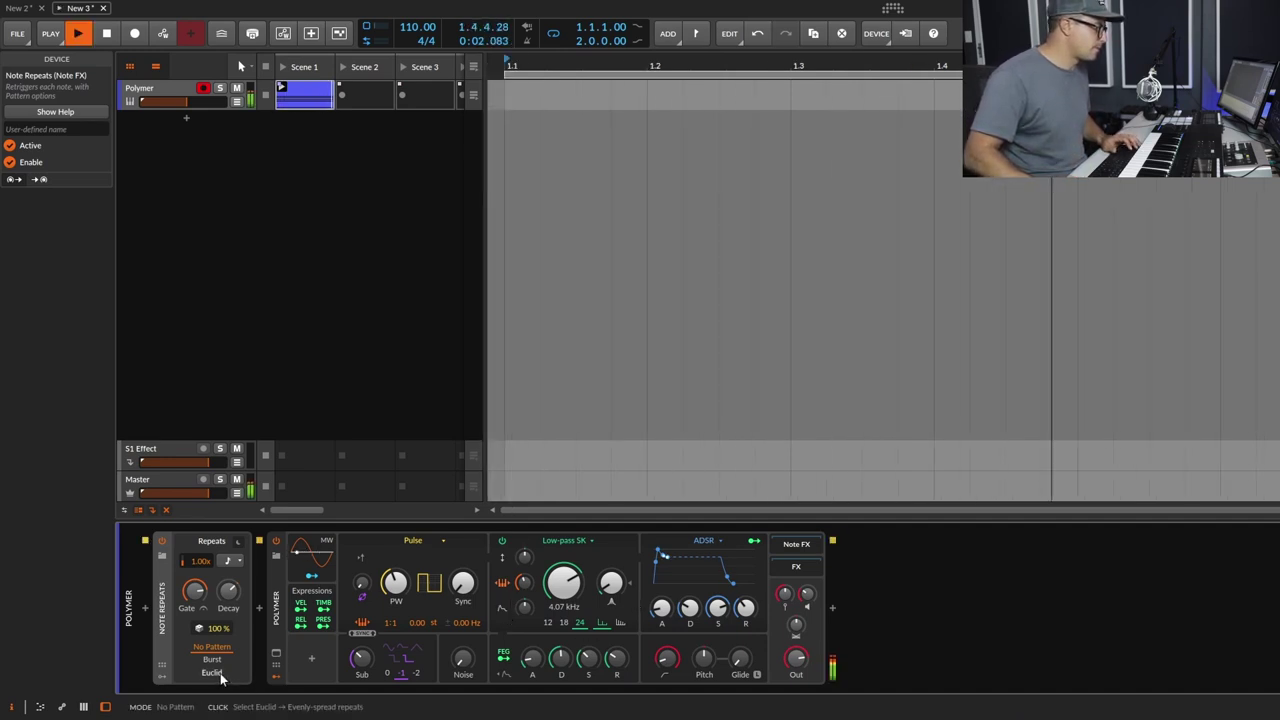
{"action": "left_click_drag", "start_coordinate": [546, 58], "coordinate": [648, 60]}
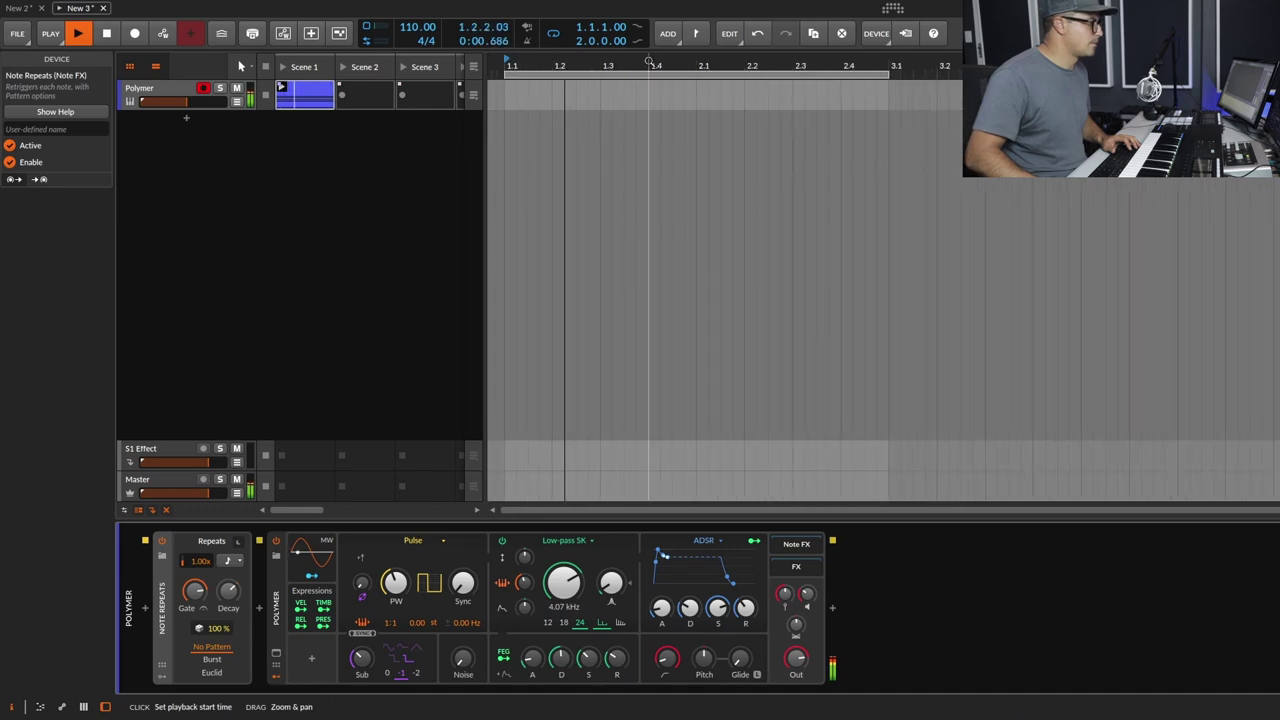
{"action": "key", "text": "space"}
{"action": "left_click", "coordinate": [214, 674]}
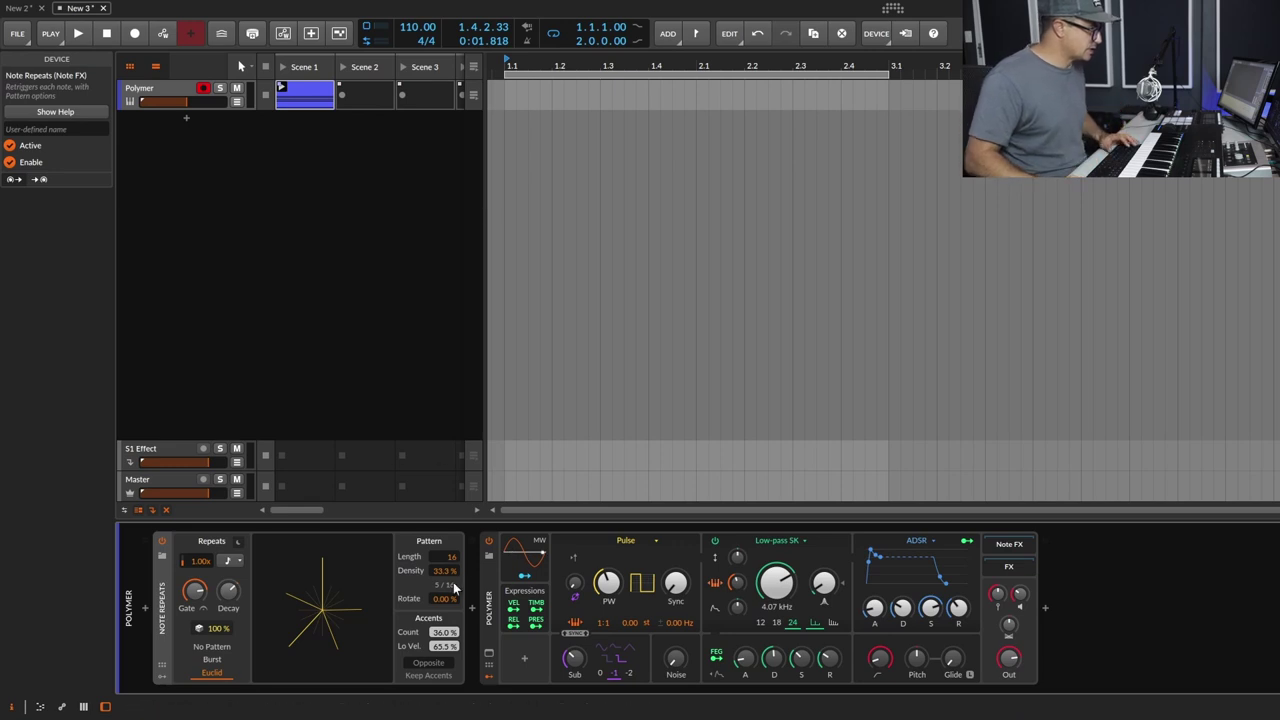
{"action": "scroll", "coordinate": [451, 581], "scroll_direction": "up", "scroll_amount": 3}
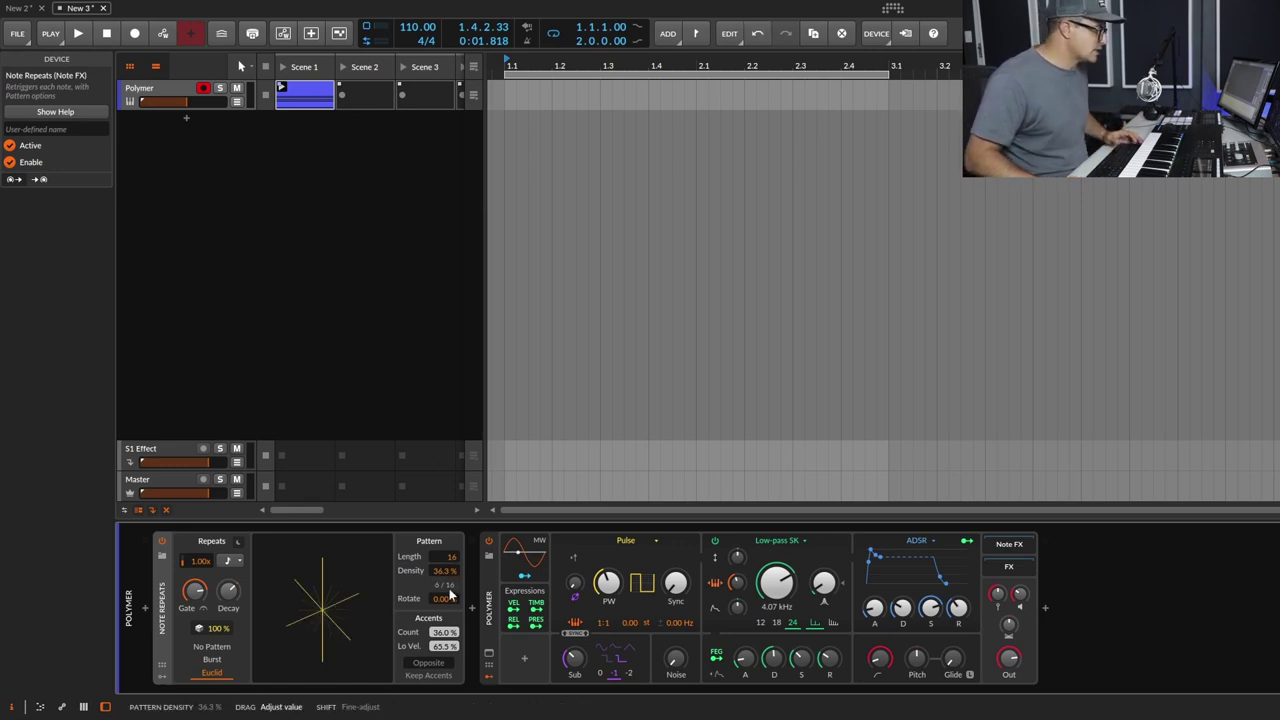
{"action": "scroll", "coordinate": [453, 585], "scroll_direction": "down", "scroll_amount": 3}
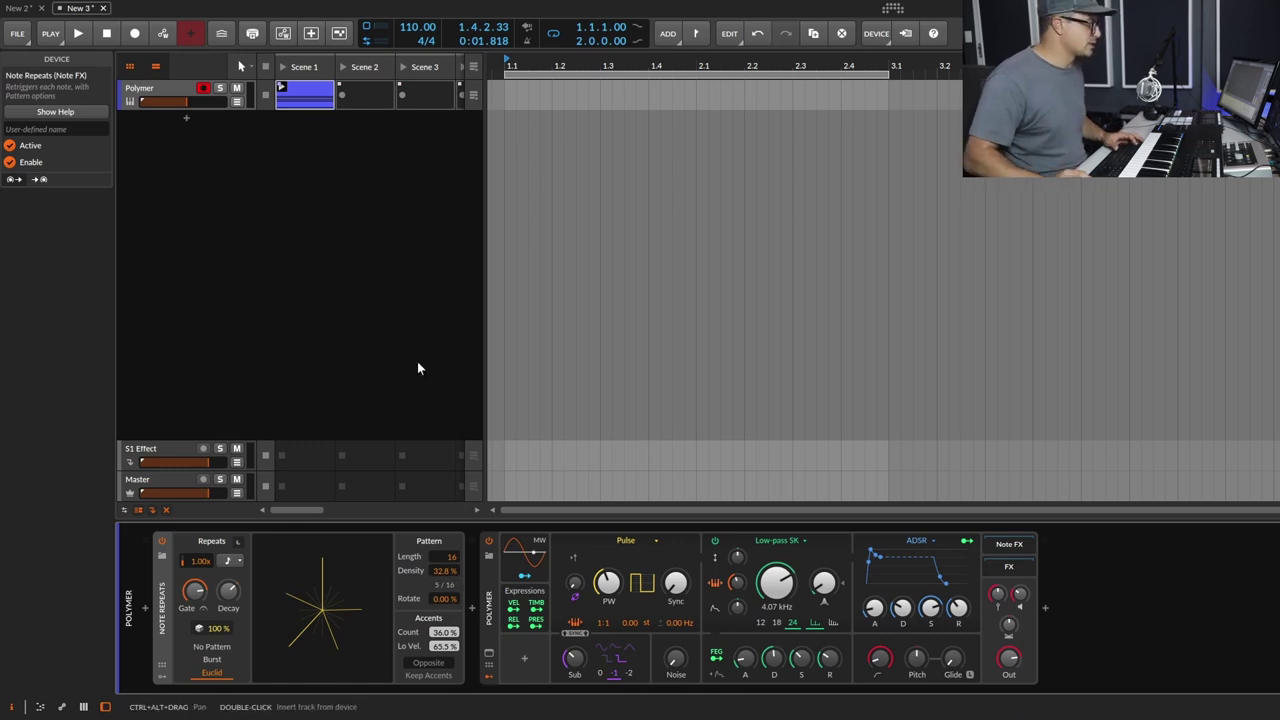
Raise the Euclid pattern density to 93.3% during playback, and delete the Note Repeats device after stopping.
{"action": "key", "text": "space"}
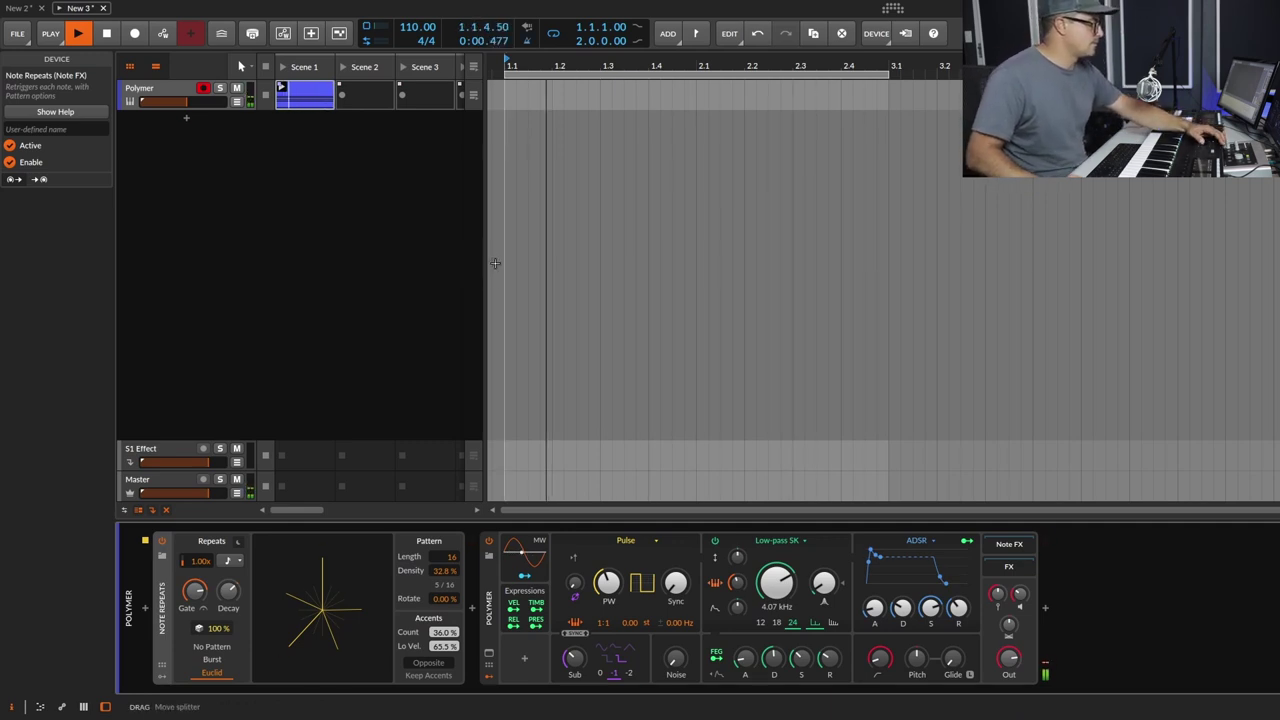
{"action": "left_click_drag", "start_coordinate": [443, 570], "coordinate": [443, 525]}
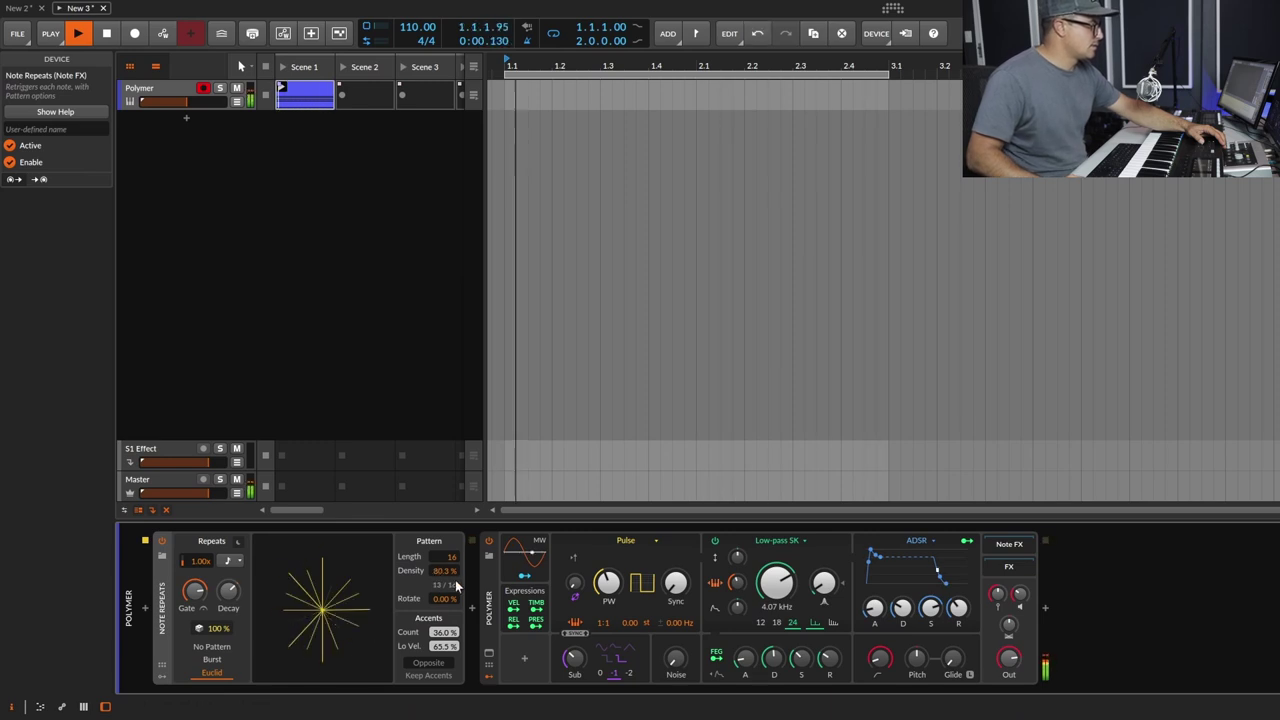
{"action": "left_click_drag", "start_coordinate": [446, 573], "coordinate": [446, 565]}
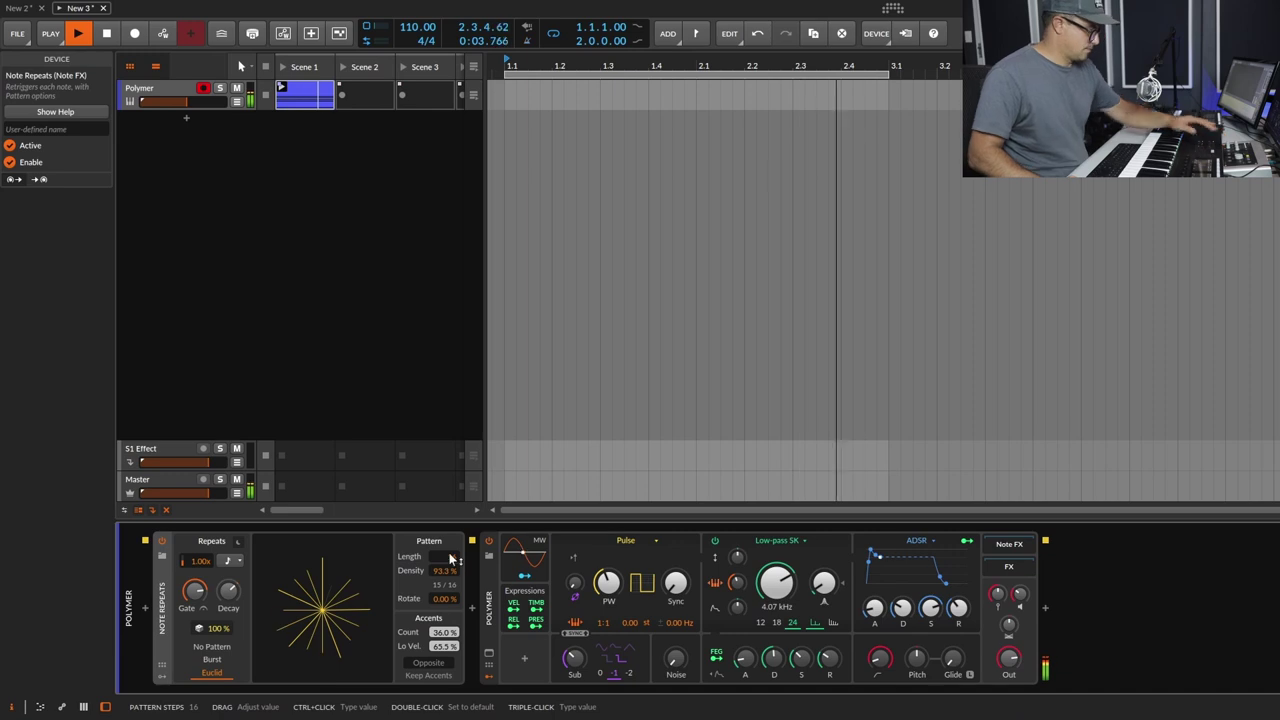
{"action": "key", "text": "space"}
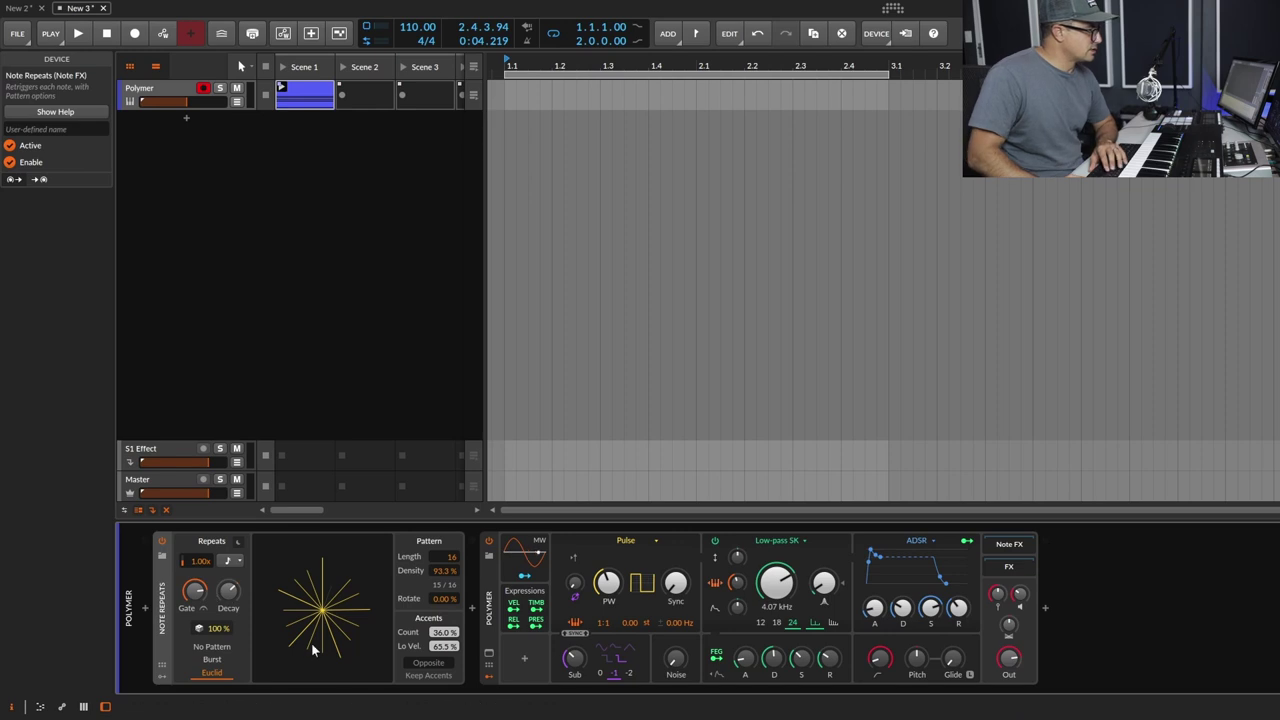
{"action": "key", "text": "Delete"}
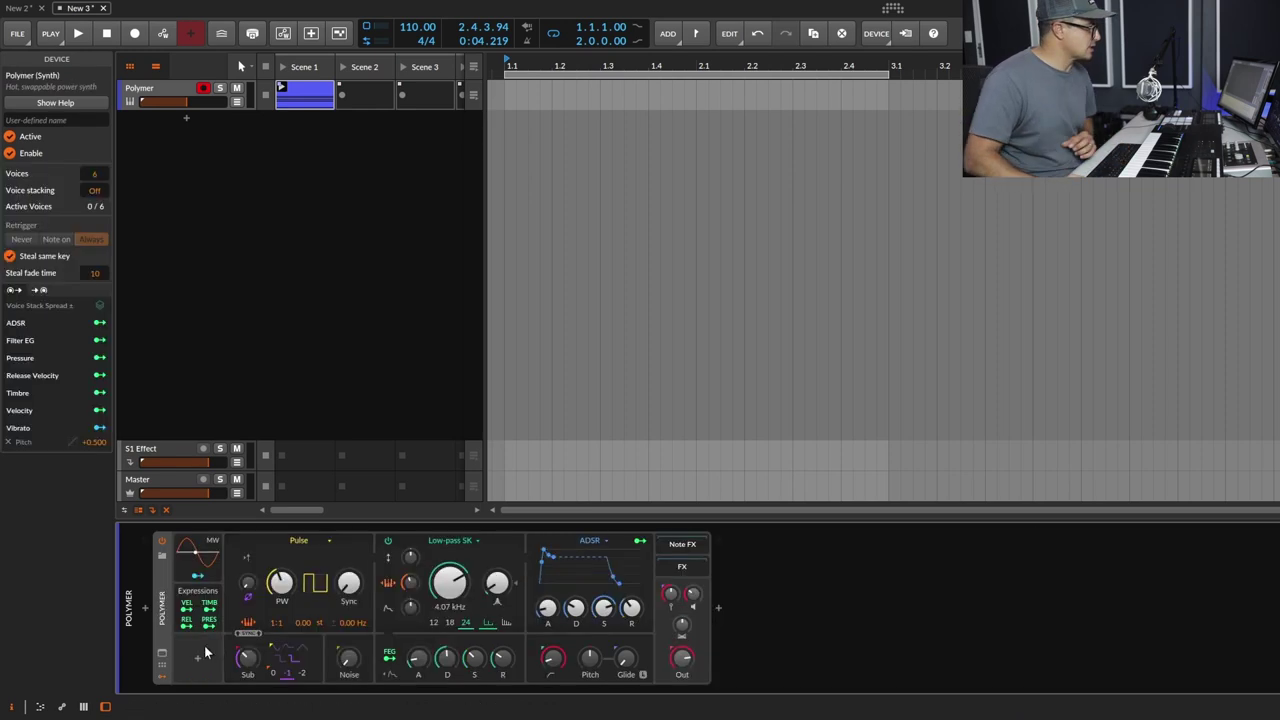
Insert a Note Grid device in front of Polymer and open its patch editor.
{"action": "left_click", "coordinate": [143, 605]}
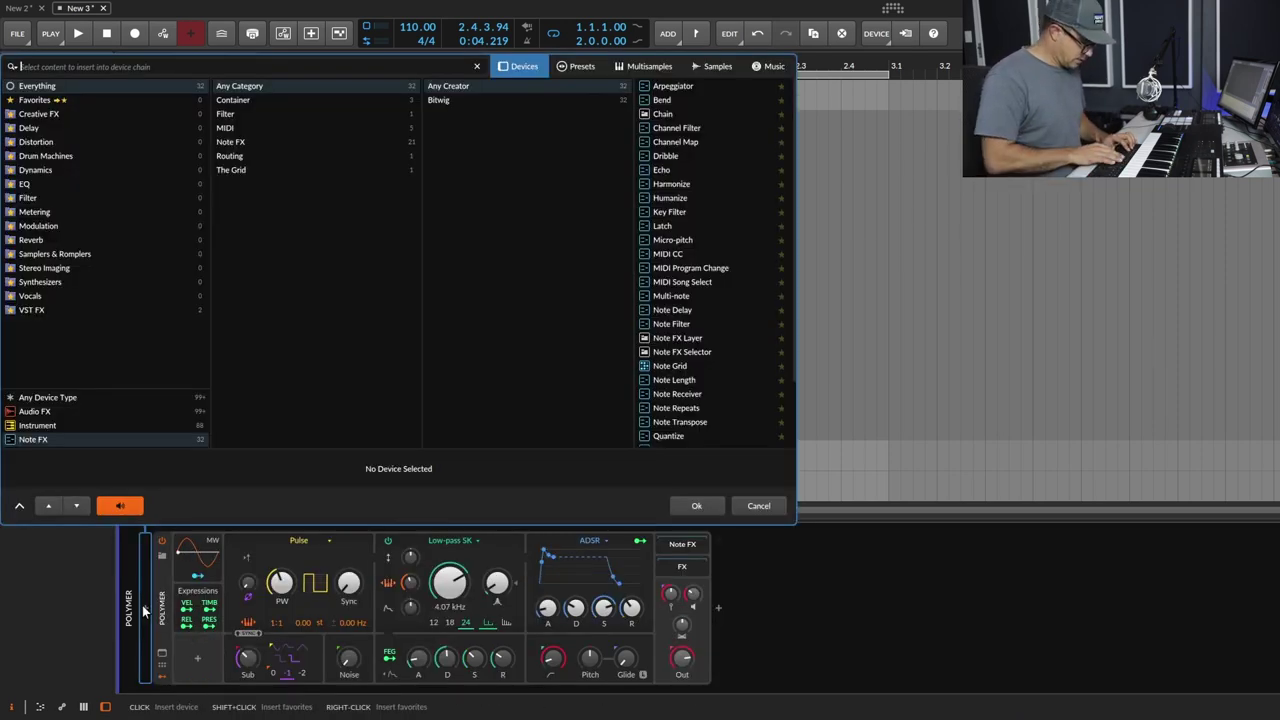
{"action": "type", "text": "note"}
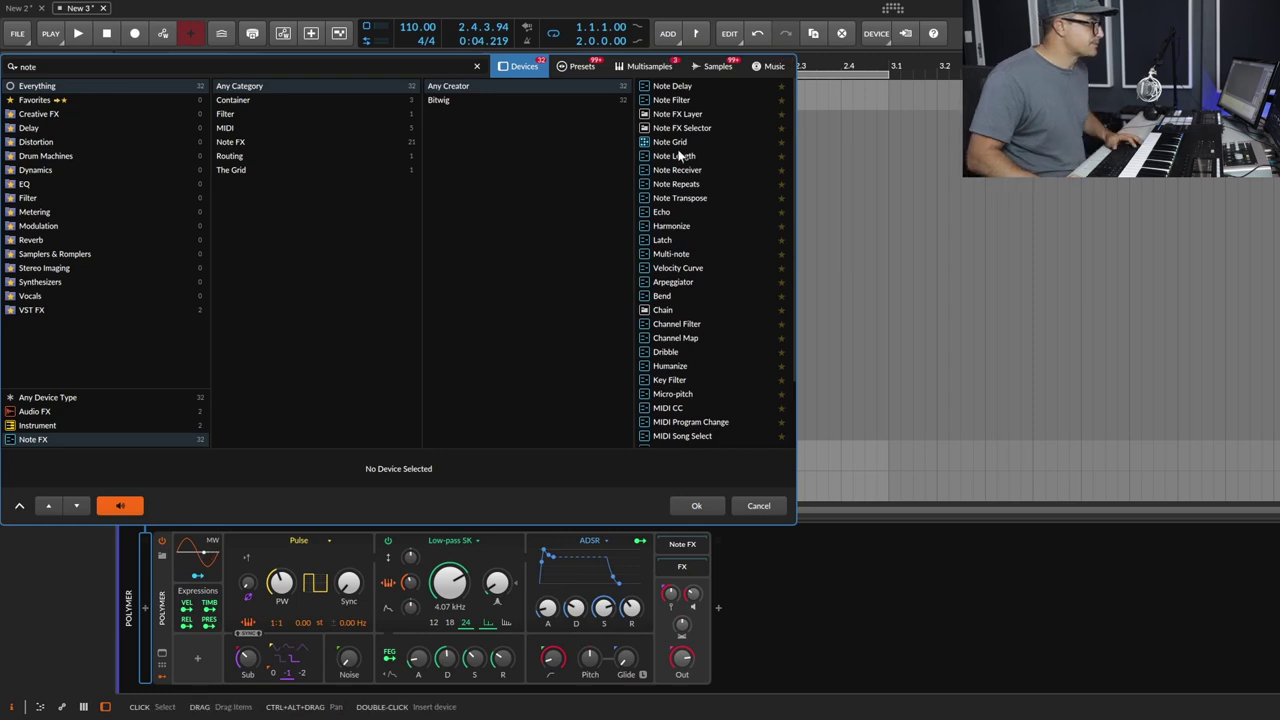
{"action": "left_click", "coordinate": [690, 141]}
{"action": "left_click", "coordinate": [697, 503]}
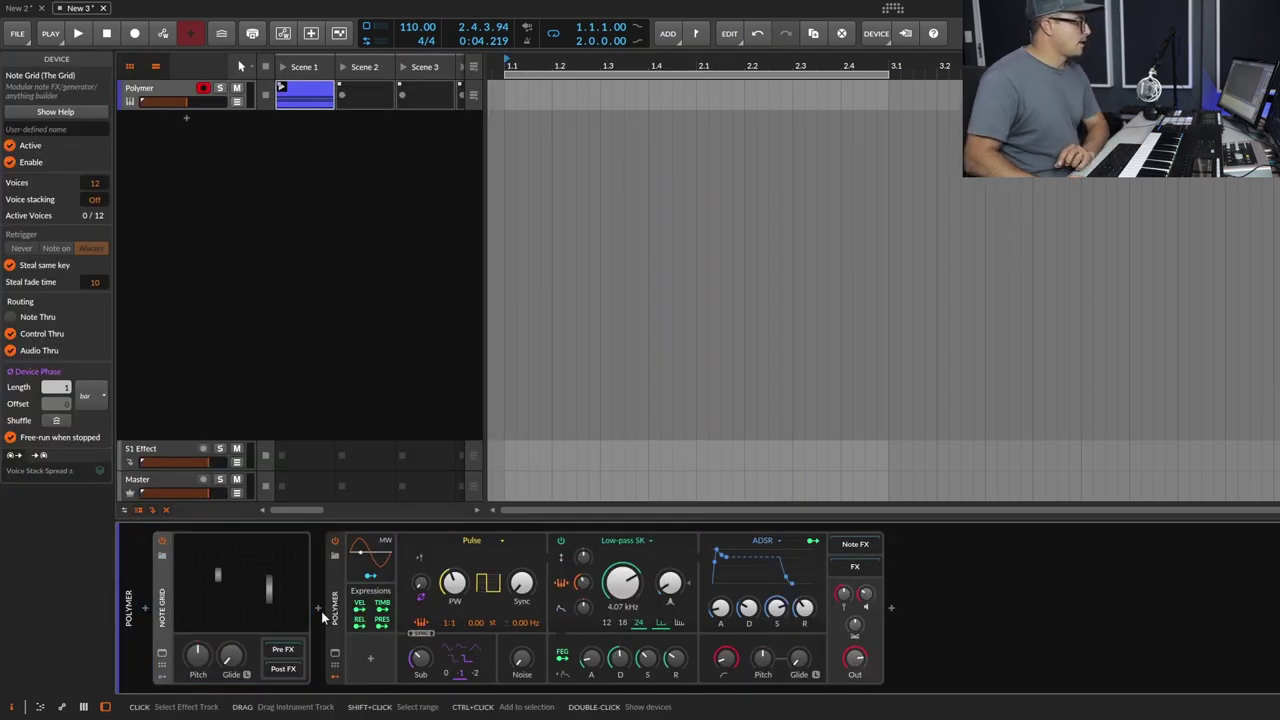
{"action": "left_click", "coordinate": [240, 600]}
Spread the note input and note output modules far apart and align them so their four cables run straight.
{"action": "left_click_drag", "start_coordinate": [868, 452], "coordinate": [570, 428]}
{"action": "left_click_drag", "start_coordinate": [758, 186], "coordinate": [295, 448]}
{"action": "left_click", "coordinate": [343, 437]}
{"action": "left_click_drag", "start_coordinate": [778, 466], "coordinate": [330, 196]}
{"action": "left_click", "coordinate": [880, 460]}
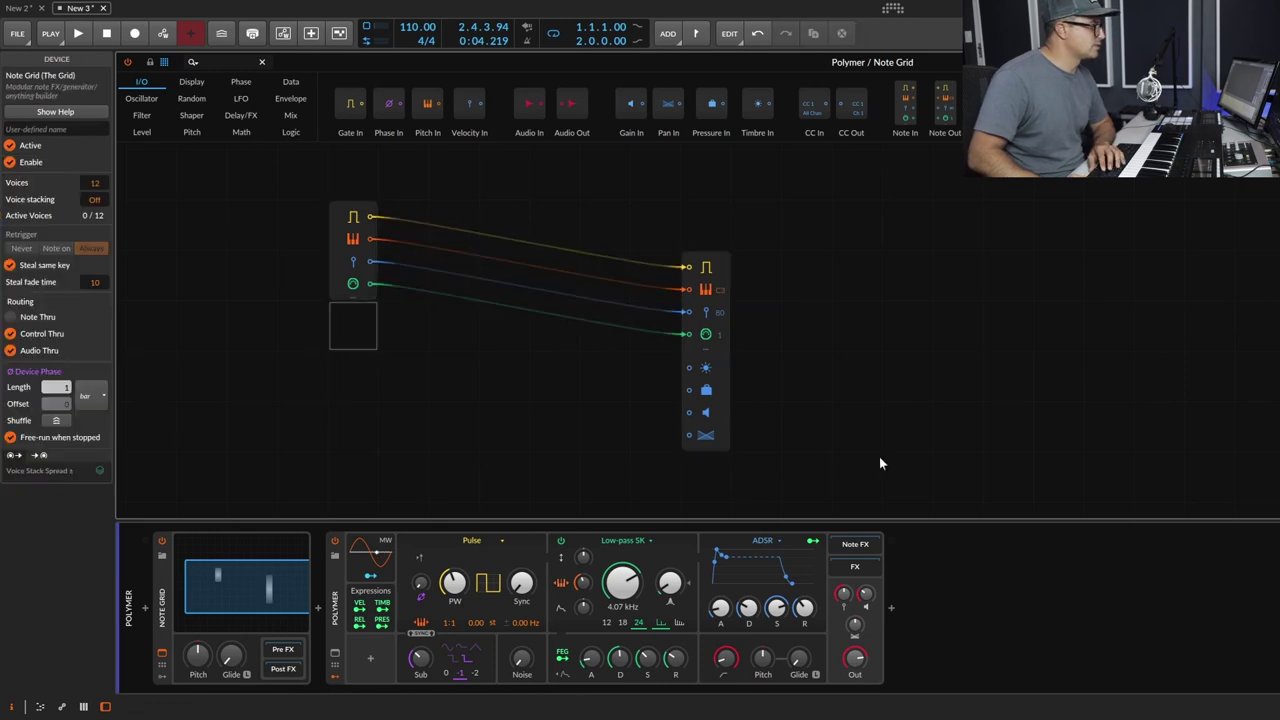
{"action": "left_click_drag", "start_coordinate": [728, 322], "coordinate": [1016, 273]}
{"action": "left_click_drag", "start_coordinate": [338, 229], "coordinate": [240, 229]}
{"action": "left_click", "coordinate": [454, 326]}
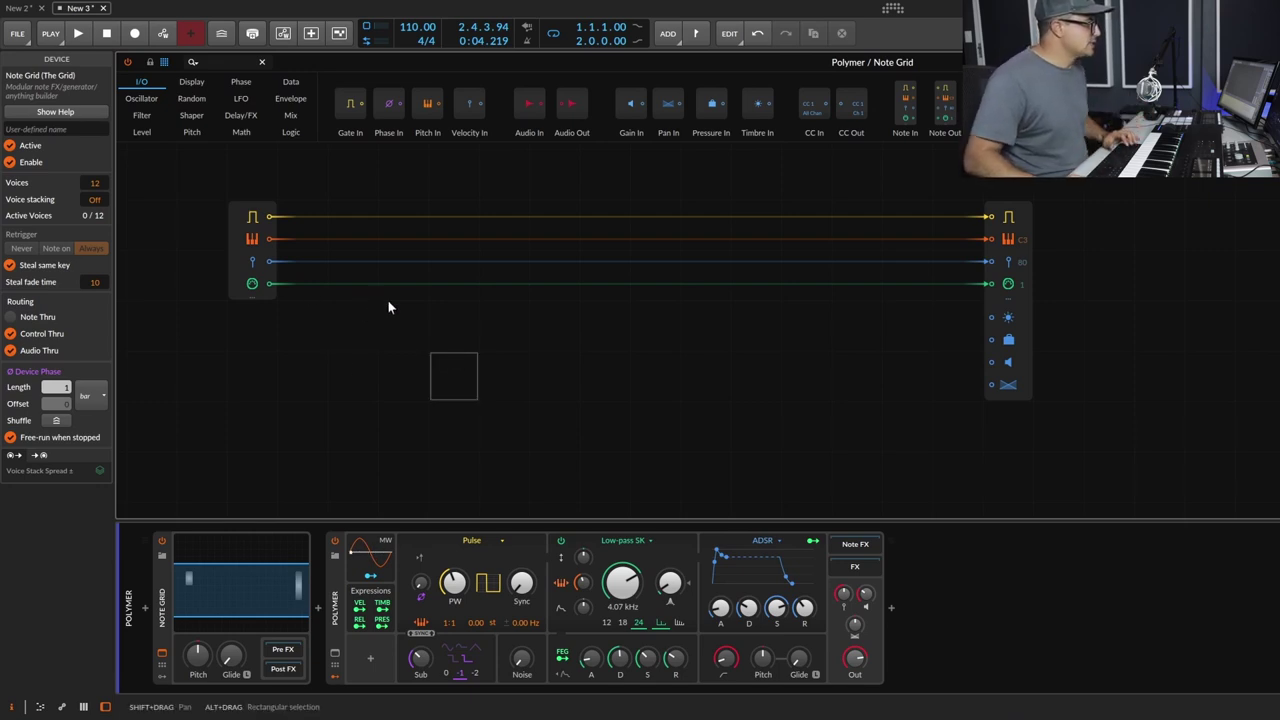
Add two stacked Triggers modules below the note input module, setting the upper to N = 5 and the lower to N = 16.
{"action": "left_click", "coordinate": [222, 65]}
{"action": "type", "text": "trigger"}
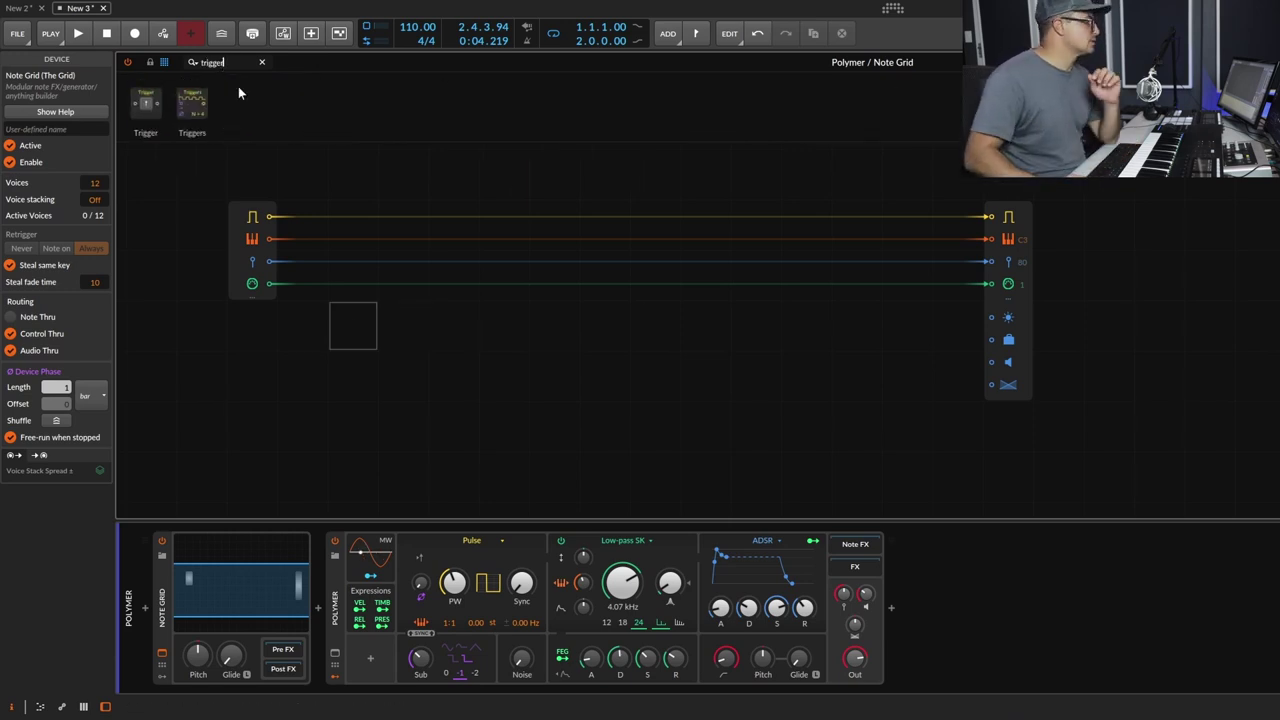
{"action": "left_click_drag", "start_coordinate": [192, 103], "coordinate": [340, 318]}
{"action": "key", "text": "ctrl+d"}
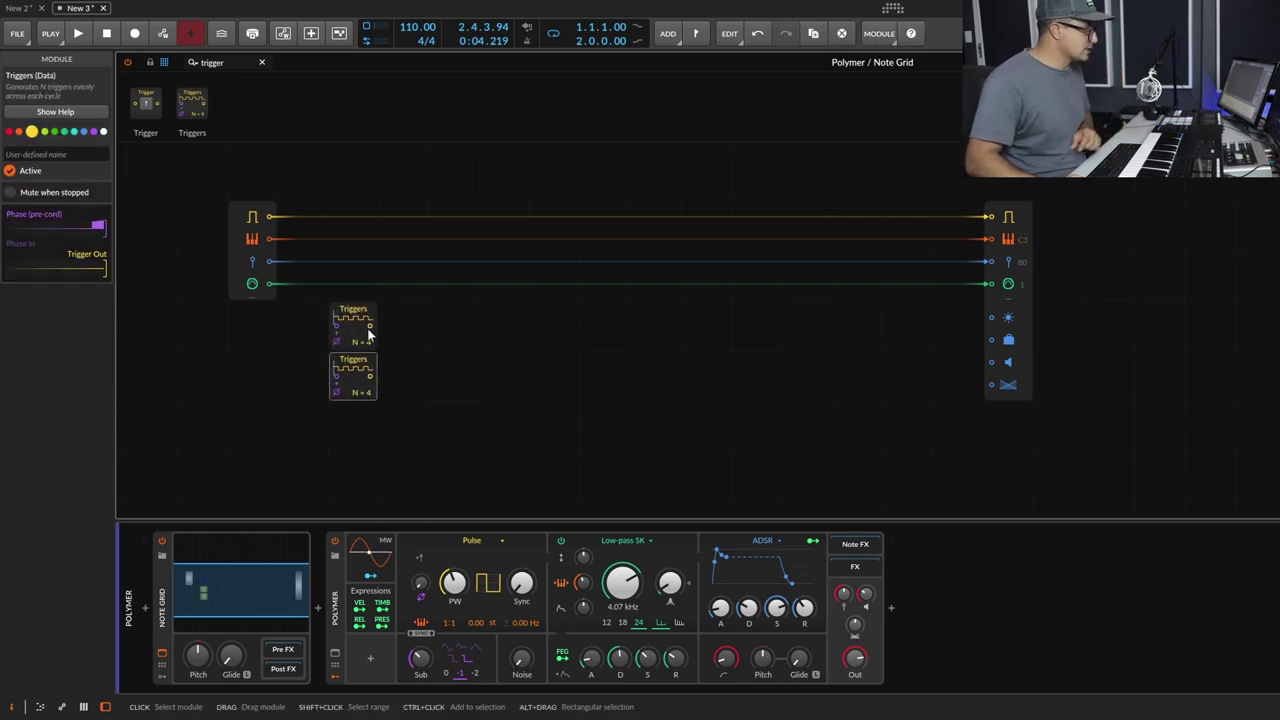
{"action": "mouse_move", "coordinate": [368, 392]}
{"action": "left_mouse_down"}
{"action": "mouse_move", "coordinate": [368, 351]}
{"action": "mouse_move", "coordinate": [368, 369]}
{"action": "left_mouse_up"}
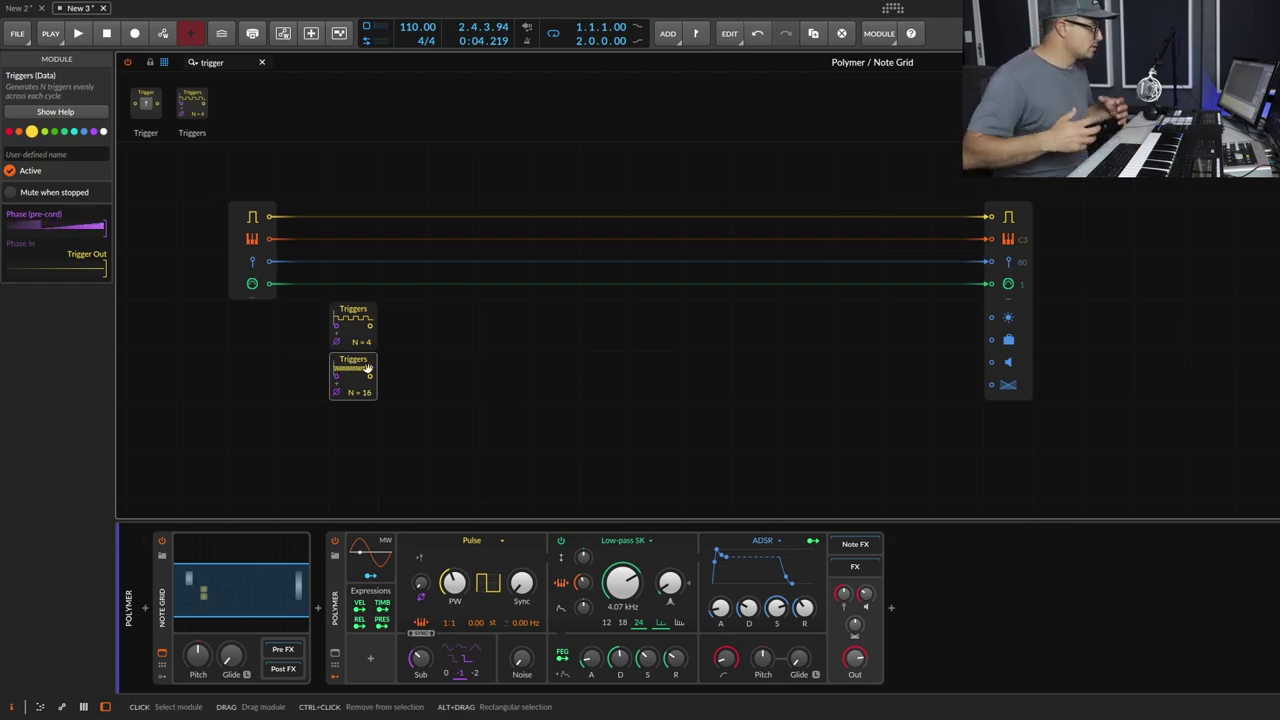
{"action": "left_click_drag", "start_coordinate": [369, 341], "coordinate": [367, 334]}
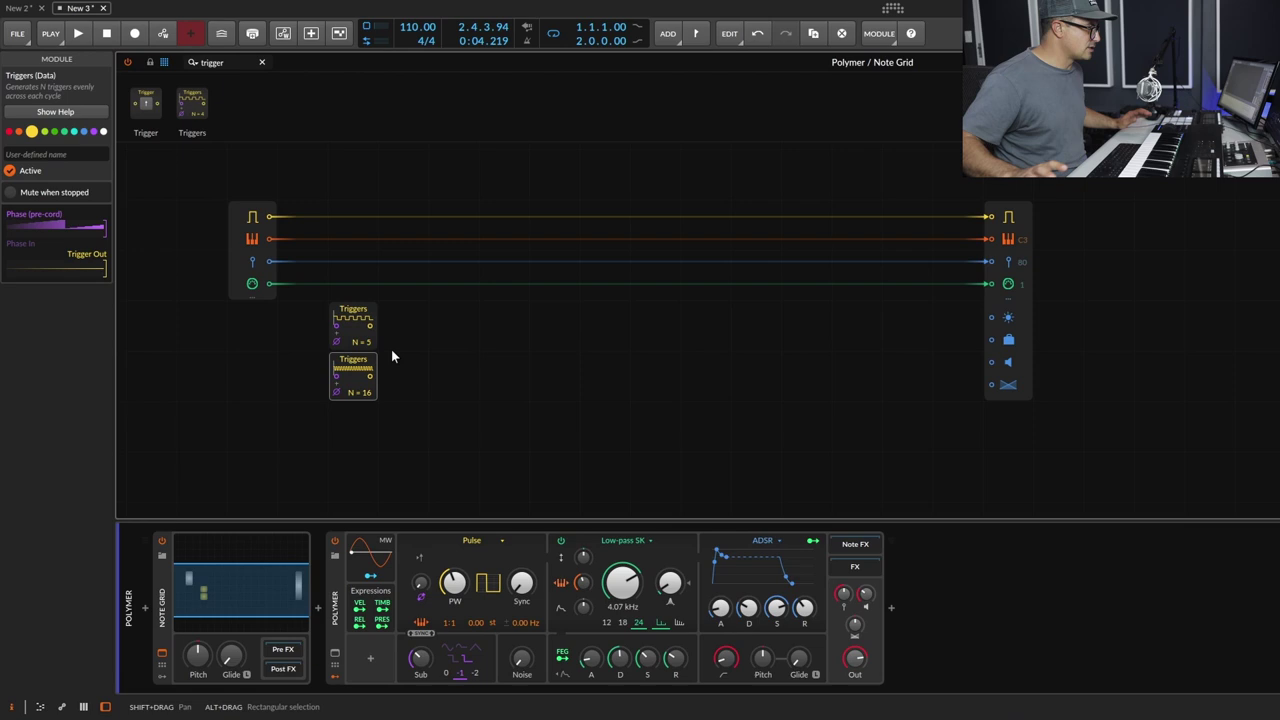
Add a Clock Quantize module beside the Triggers, wiring the N = 5 Triggers to its trigger input and the N = 16 Triggers to its clock input.
{"action": "left_click", "coordinate": [438, 396]}
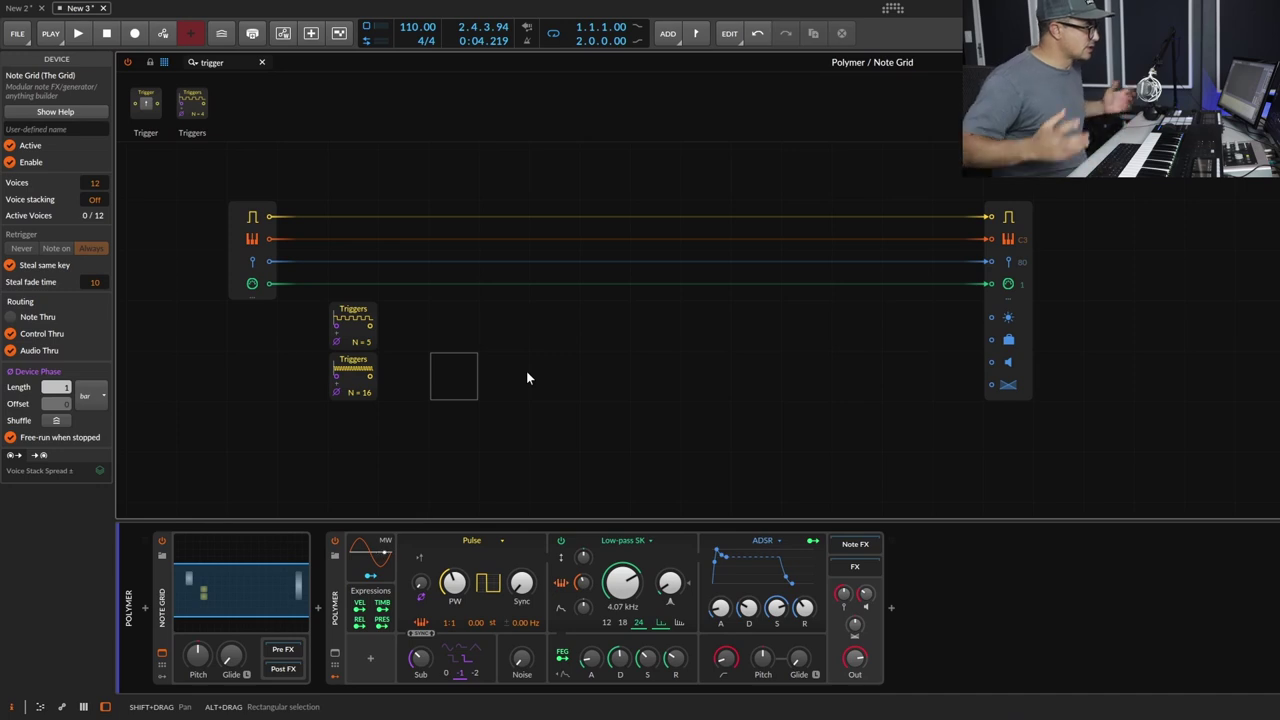
{"action": "left_click", "coordinate": [186, 63]}
{"action": "type", "text": "quanti"}
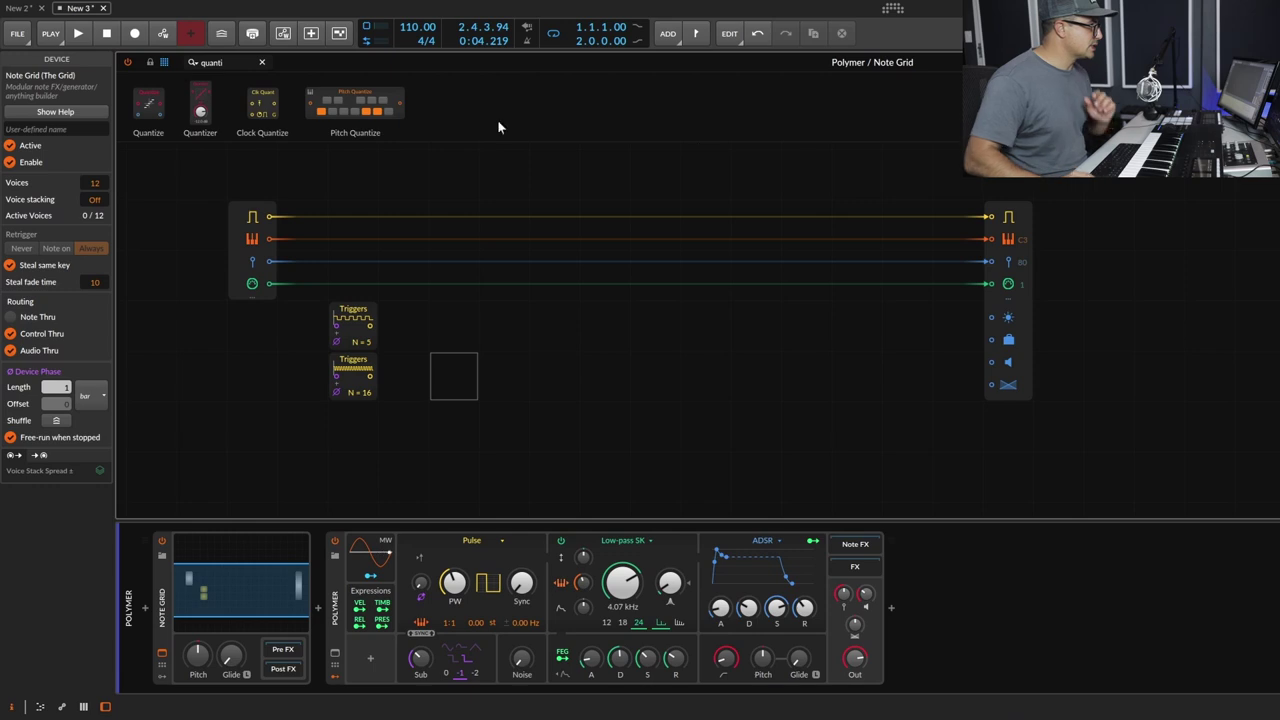
{"action": "left_click_drag", "start_coordinate": [363, 262], "coordinate": [405, 325]}
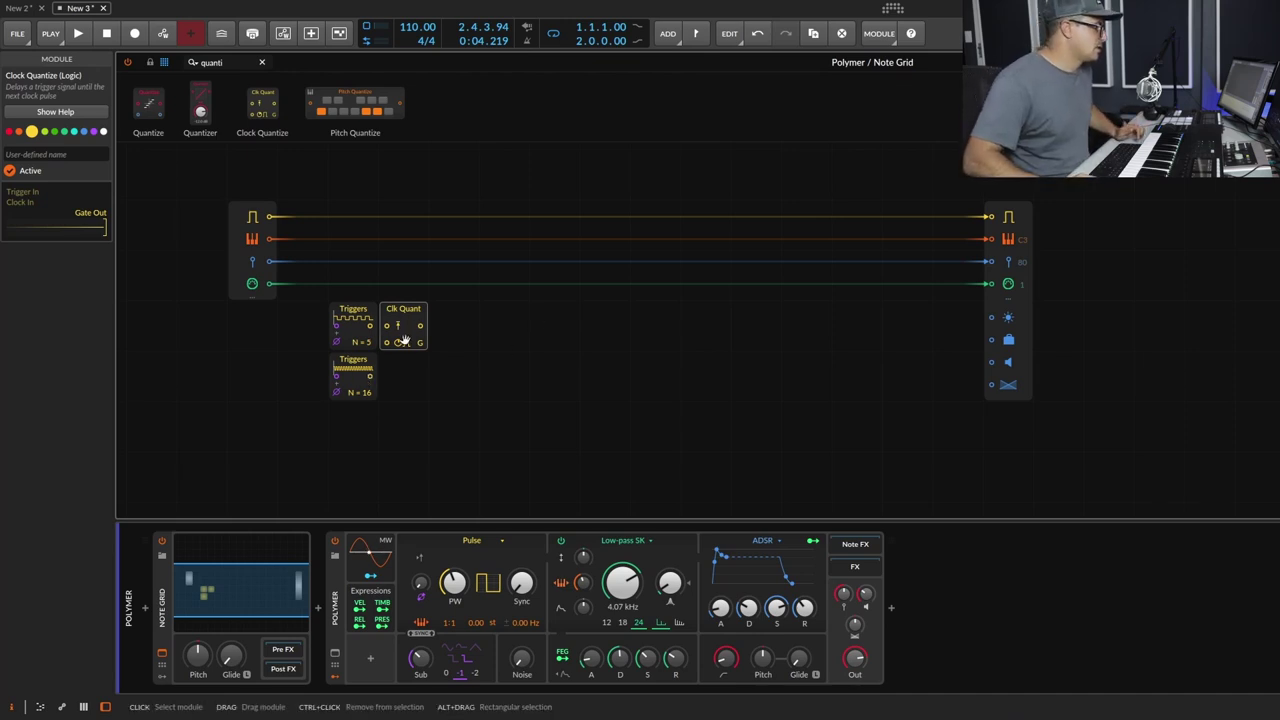
{"action": "left_click_drag", "start_coordinate": [371, 325], "coordinate": [390, 328]}
{"action": "left_click_drag", "start_coordinate": [370, 376], "coordinate": [387, 342]}
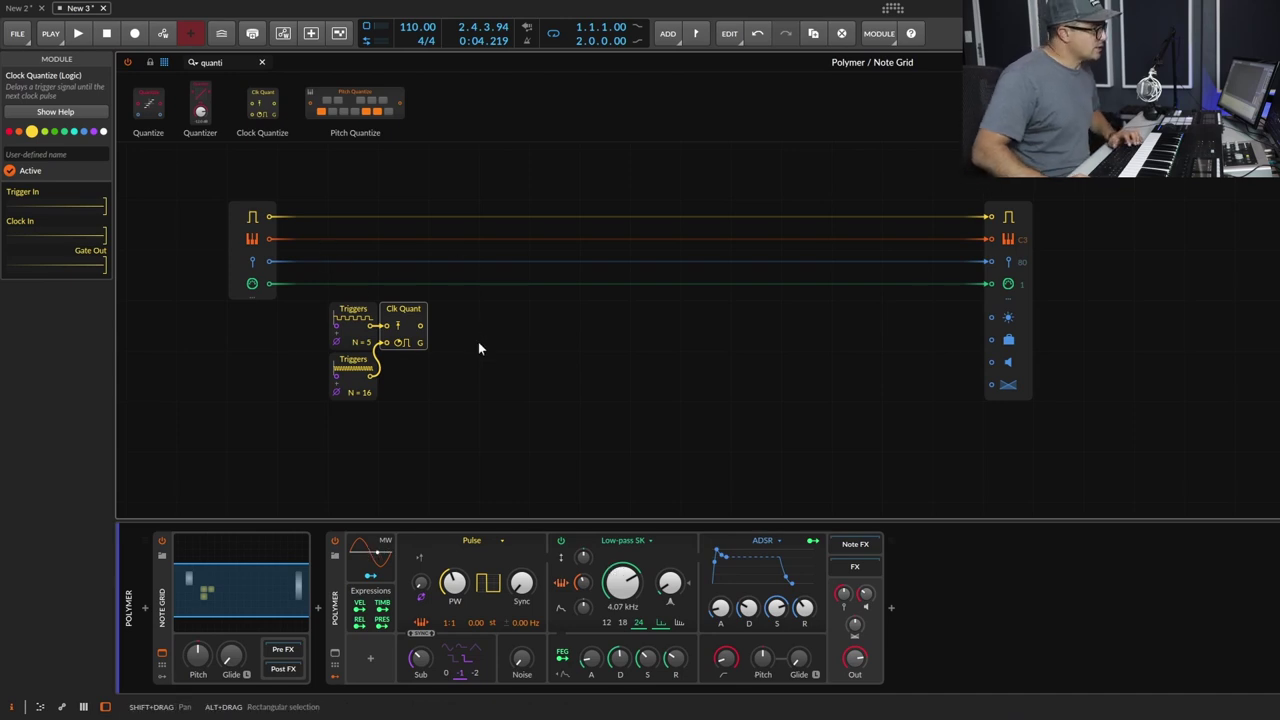
Add an AD envelope directly after Clock Quantize and connect the Clock Quantize gate output to the envelope's trigger input.
{"action": "left_click", "coordinate": [263, 62]}
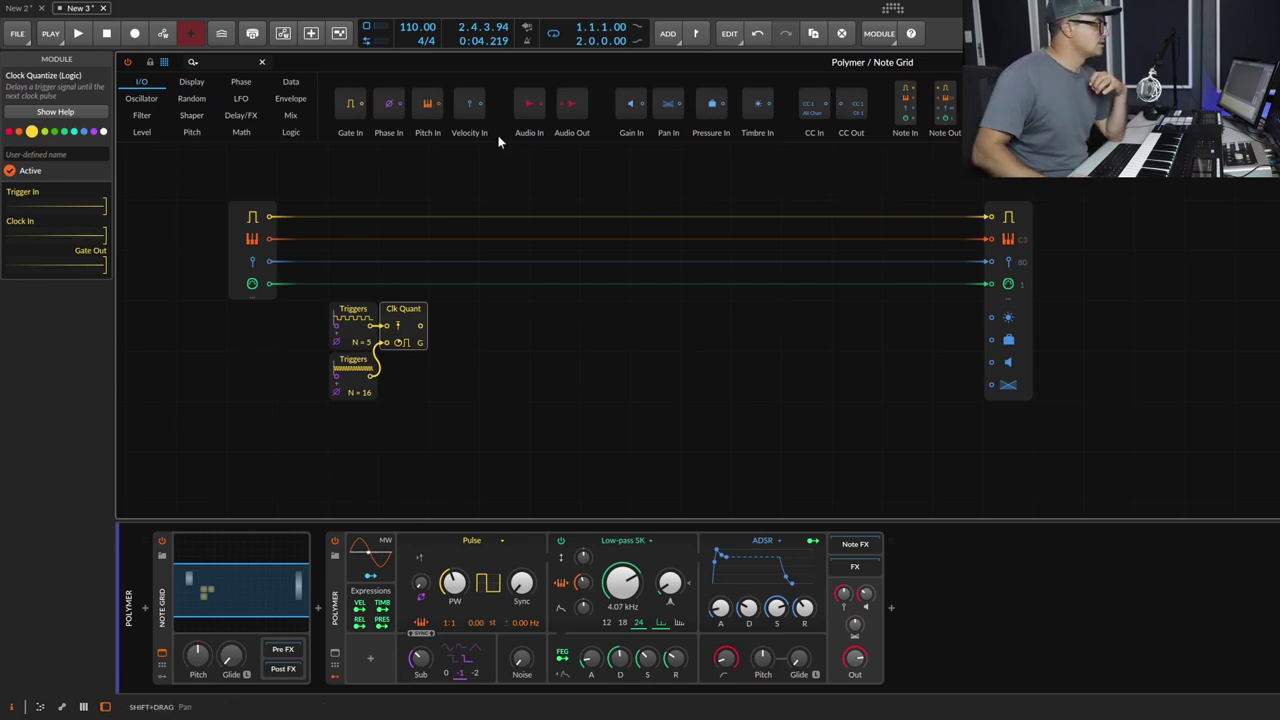
{"action": "left_click", "coordinate": [290, 99]}
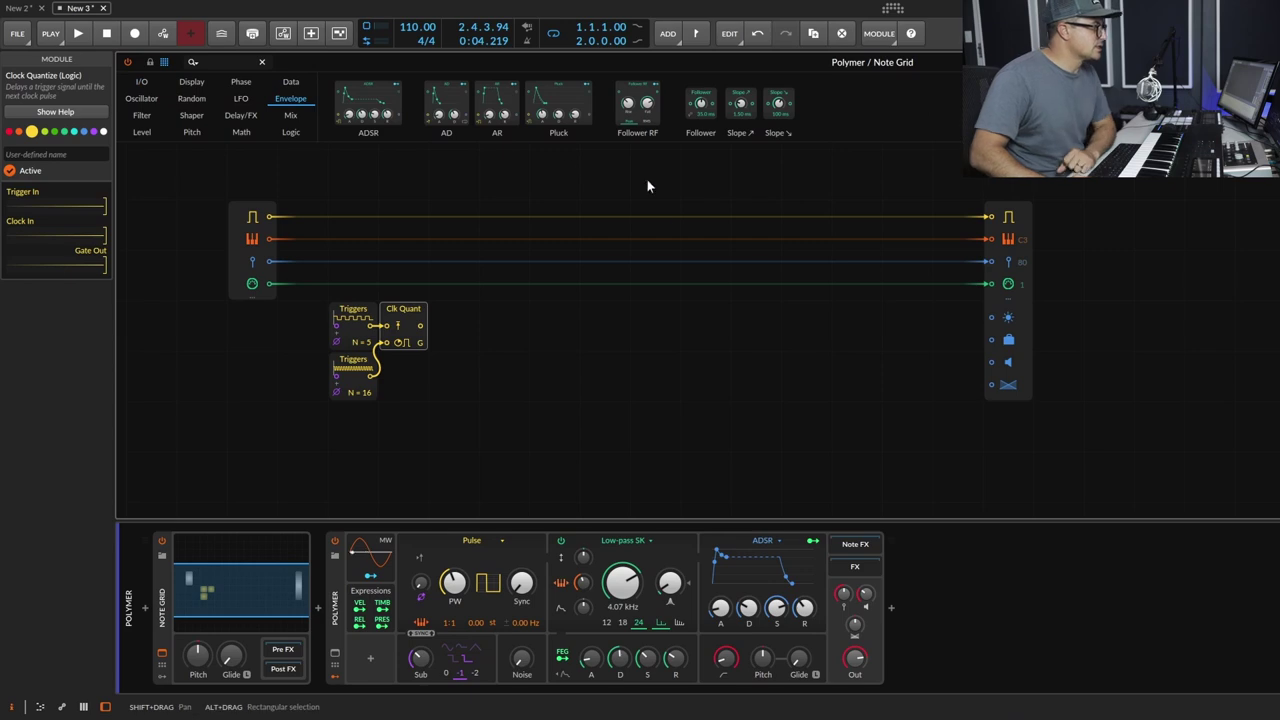
{"action": "left_click_drag", "start_coordinate": [449, 97], "coordinate": [508, 320]}
{"action": "double_click", "coordinate": [513, 385]}
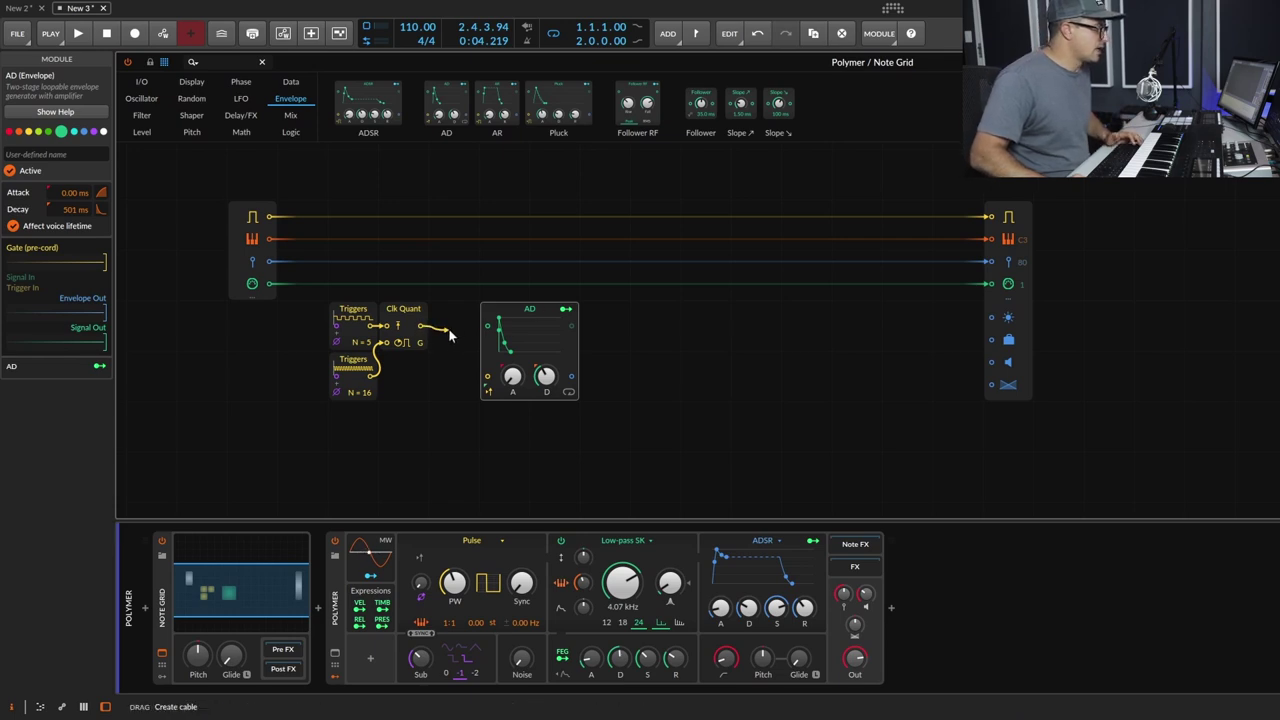
{"action": "left_click_drag", "start_coordinate": [472, 330], "coordinate": [489, 377]}
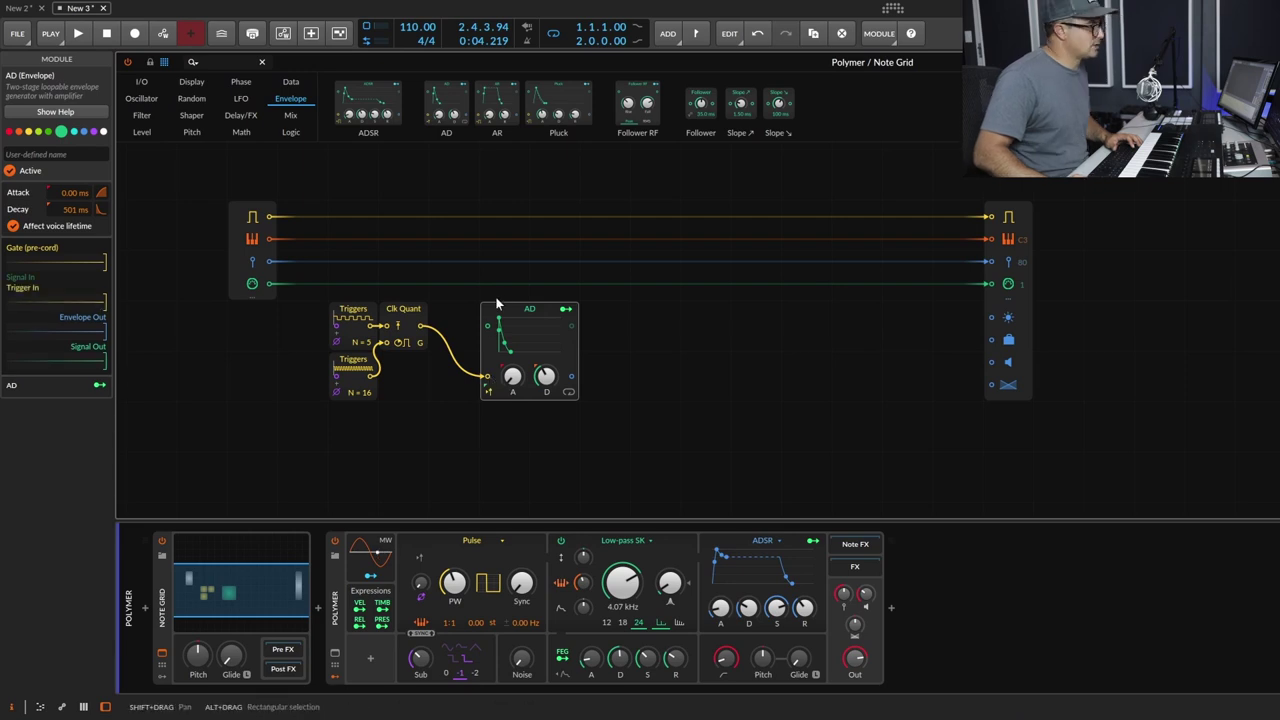
{"action": "left_click_drag", "start_coordinate": [511, 318], "coordinate": [460, 318]}
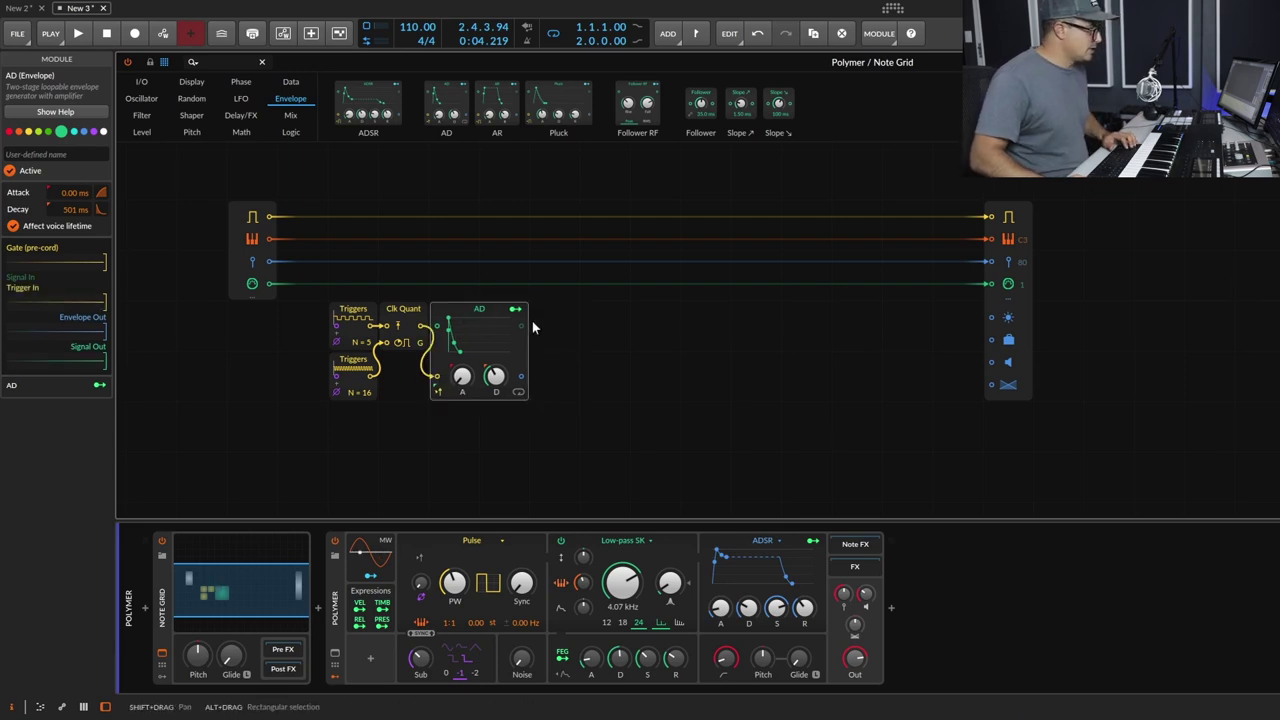
Insert an Oscilloscope in the empty area between the AD envelope and the note output, widen it, and set its mode to Slow.
{"action": "right_click", "coordinate": [660, 335]}
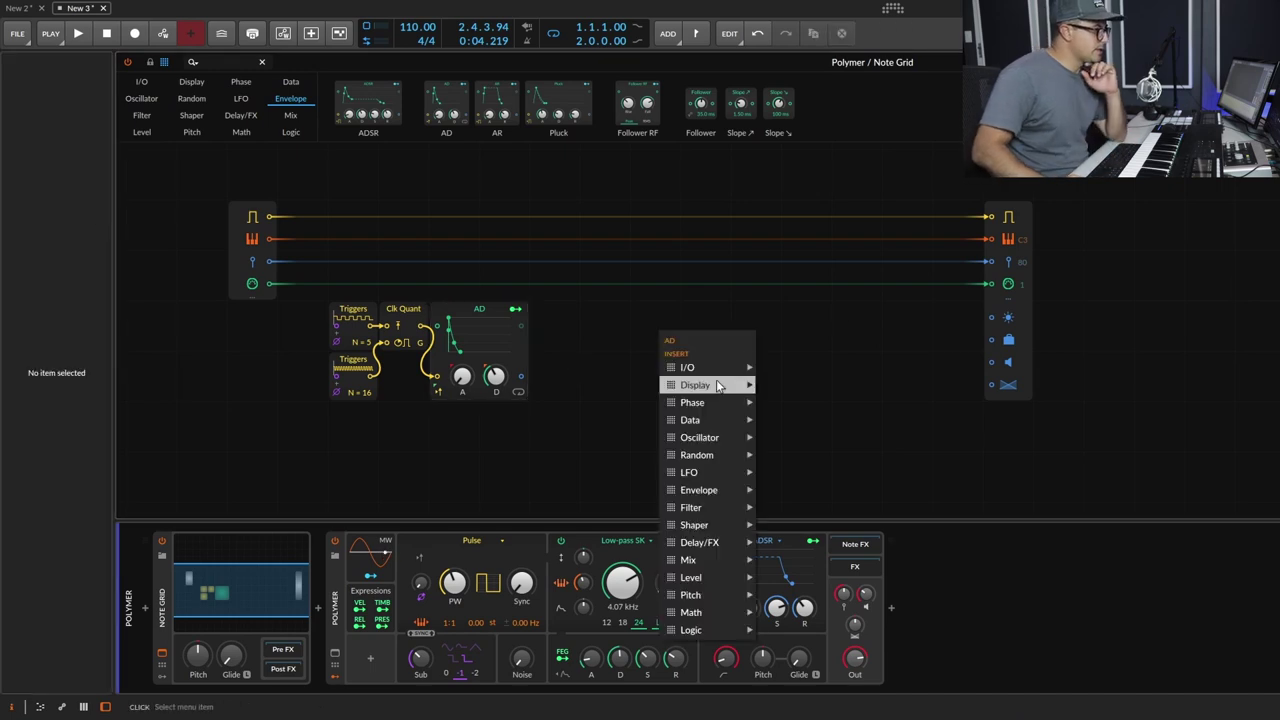
{"action": "mouse_move", "coordinate": [707, 387]}
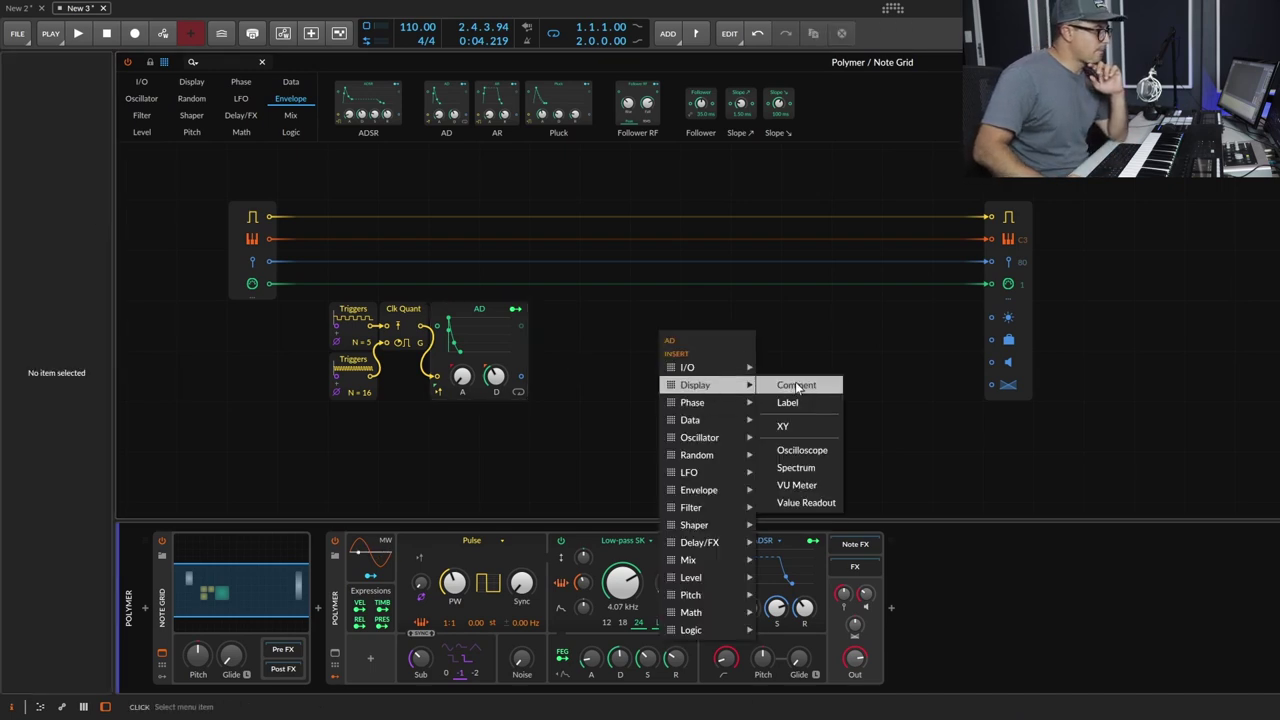
{"action": "left_click", "coordinate": [801, 458]}
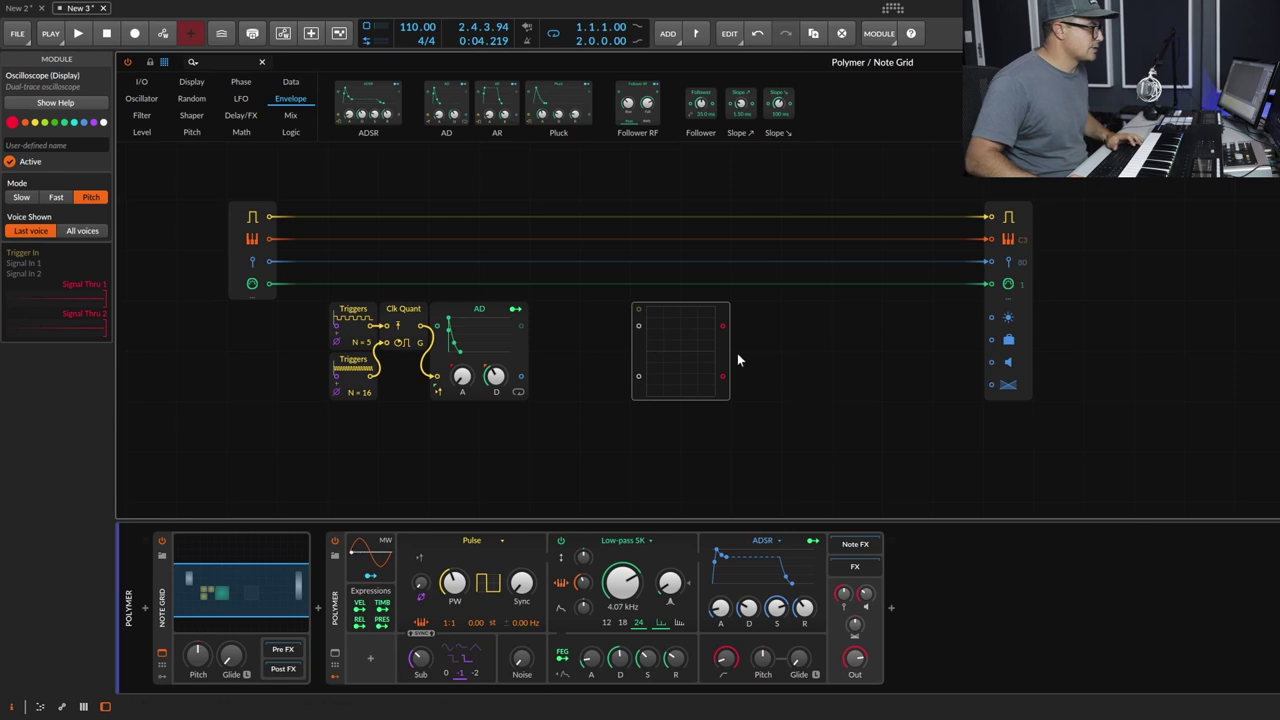
{"action": "left_click_drag", "start_coordinate": [729, 351], "coordinate": [830, 352]}
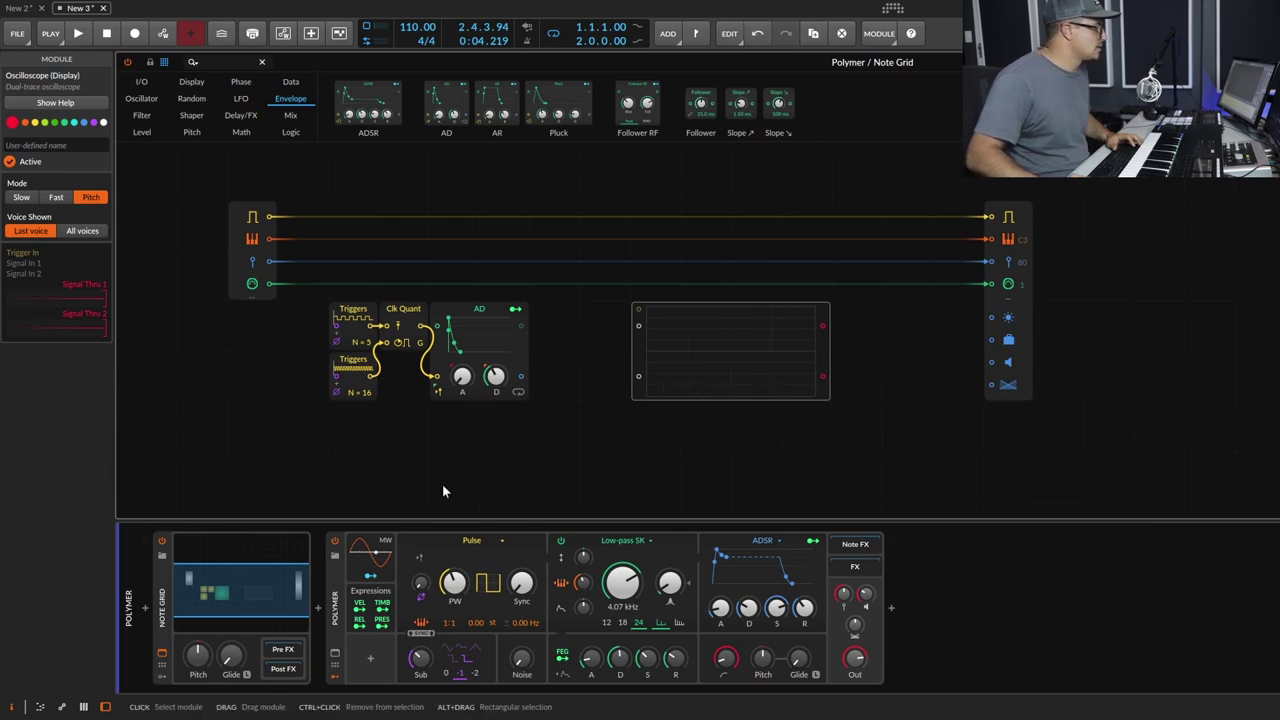
{"action": "left_click", "coordinate": [21, 197]}
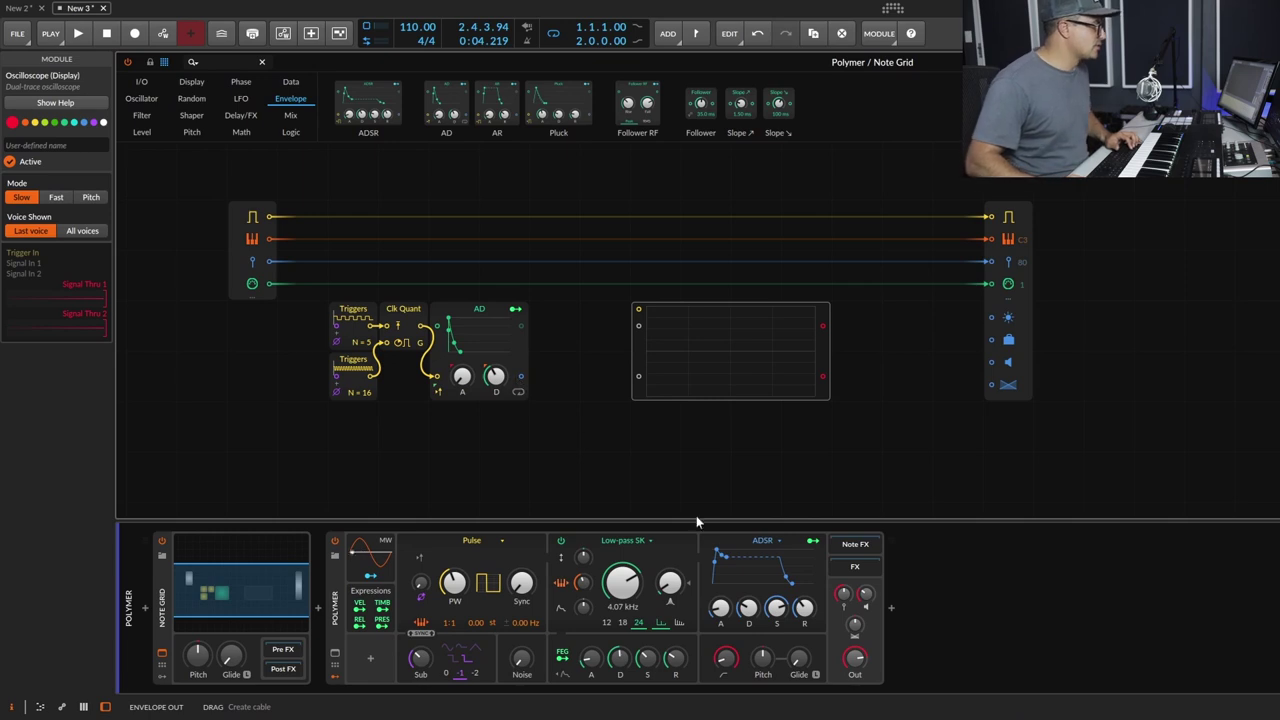
Add a CC Out module next to the AD envelope, set it to CC 85, and feed it the envelope output.
{"action": "left_click", "coordinate": [144, 81]}
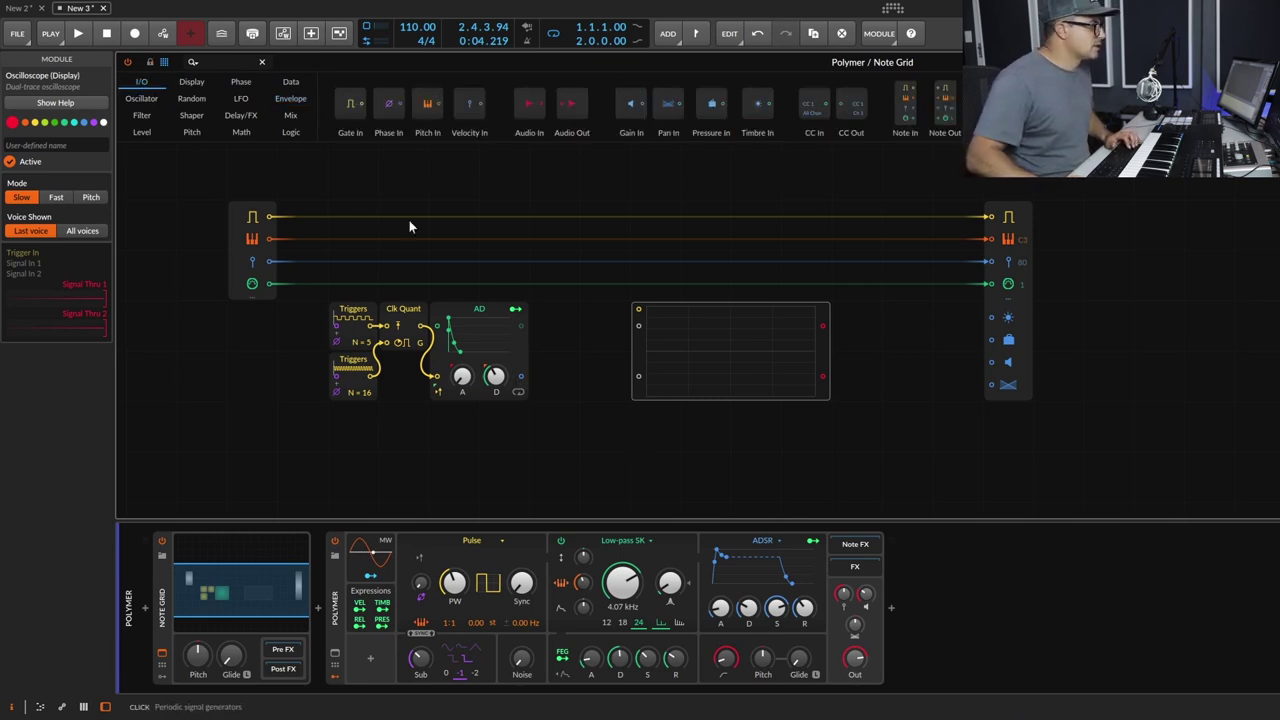
{"action": "left_click_drag", "start_coordinate": [851, 135], "coordinate": [565, 300]}
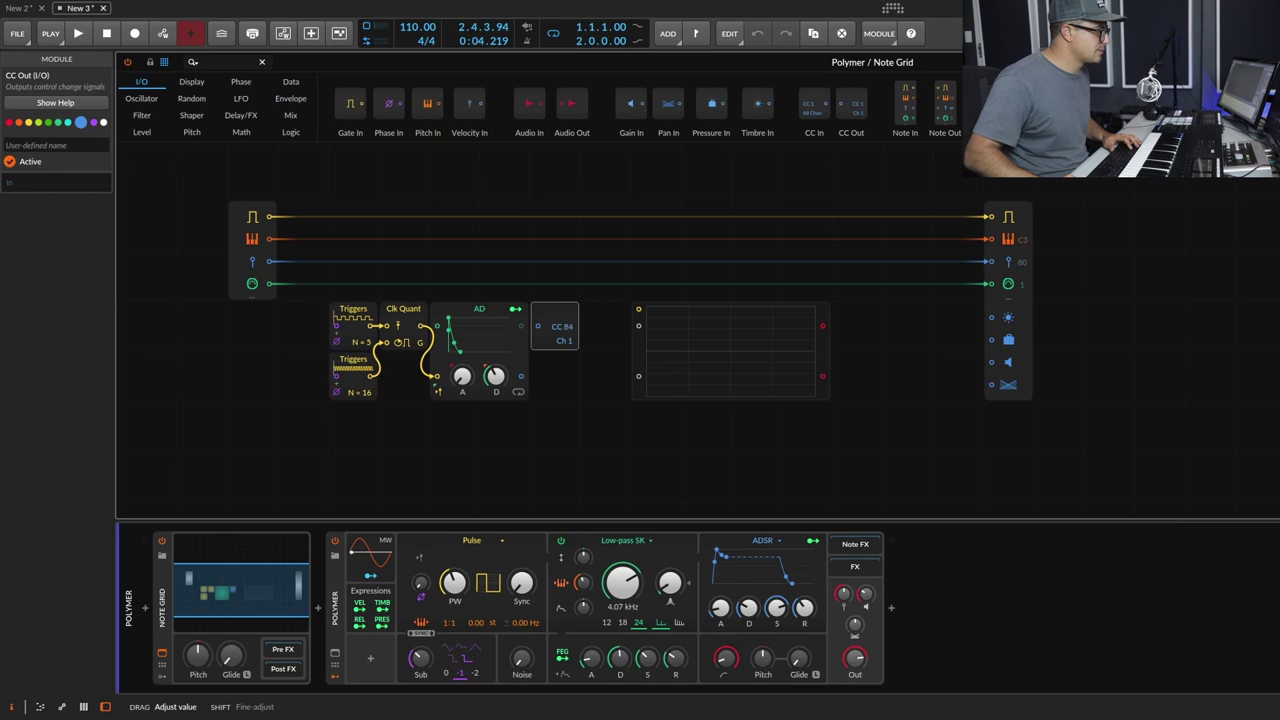
{"action": "left_click_drag", "start_coordinate": [563, 326], "coordinate": [530, 309]}
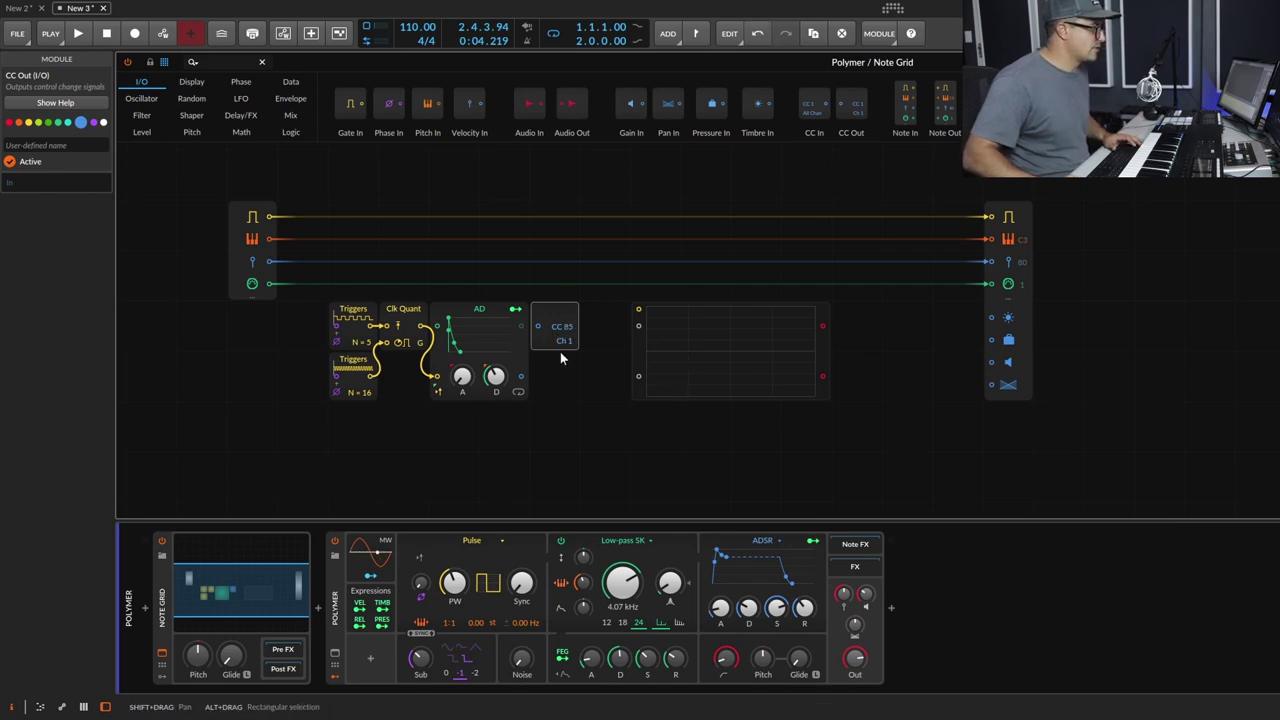
{"action": "left_click_drag", "start_coordinate": [520, 379], "coordinate": [537, 327]}
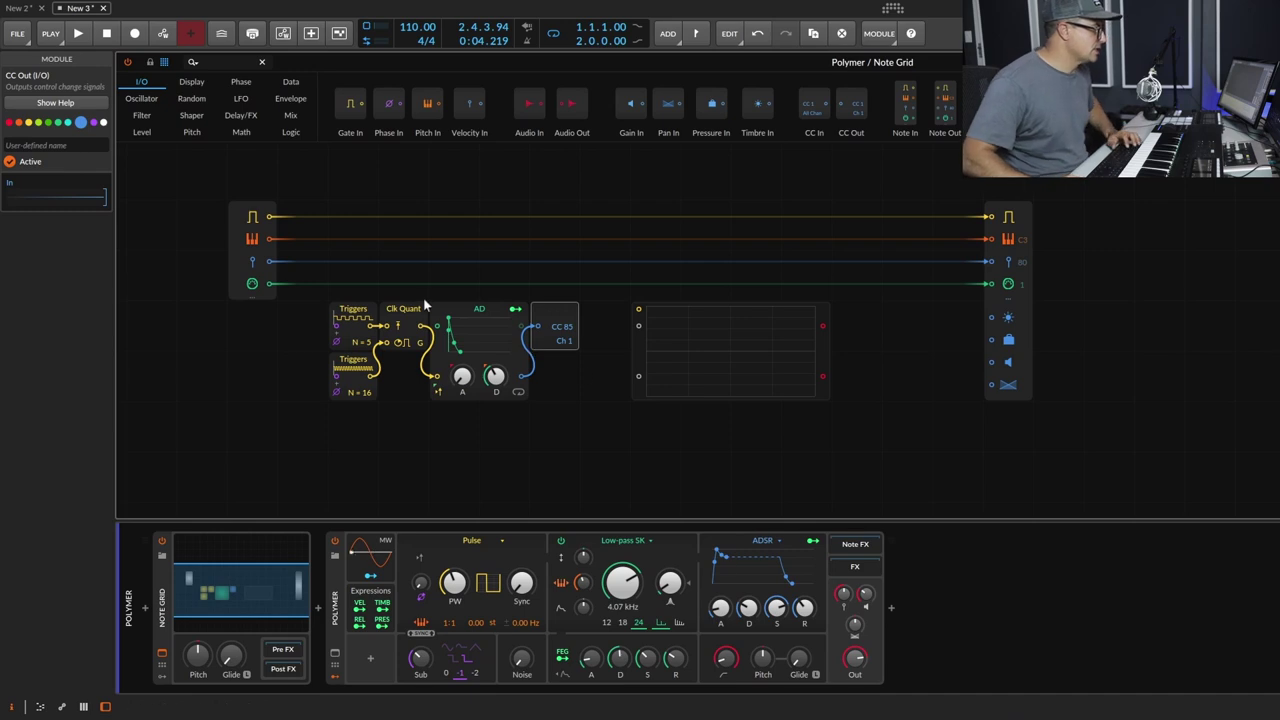
Connect the Clock Quantize gate and AD envelope output to the Oscilloscope's two signal inputs, and play the clip to check both traces.
{"action": "mouse_move", "coordinate": [426, 326]}
{"action": "left_mouse_down"}
{"action": "mouse_move", "coordinate": [620, 366]}
{"action": "mouse_move", "coordinate": [637, 326]}
{"action": "left_mouse_up"}
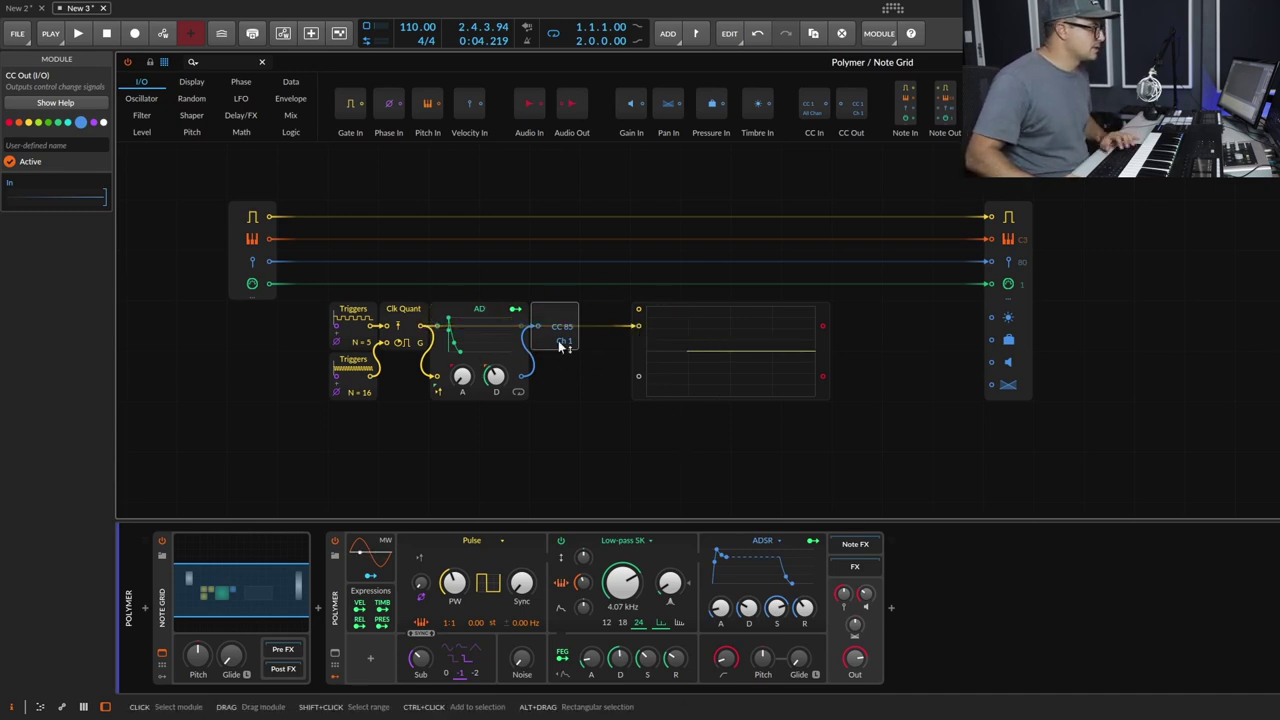
{"action": "key", "text": "space"}
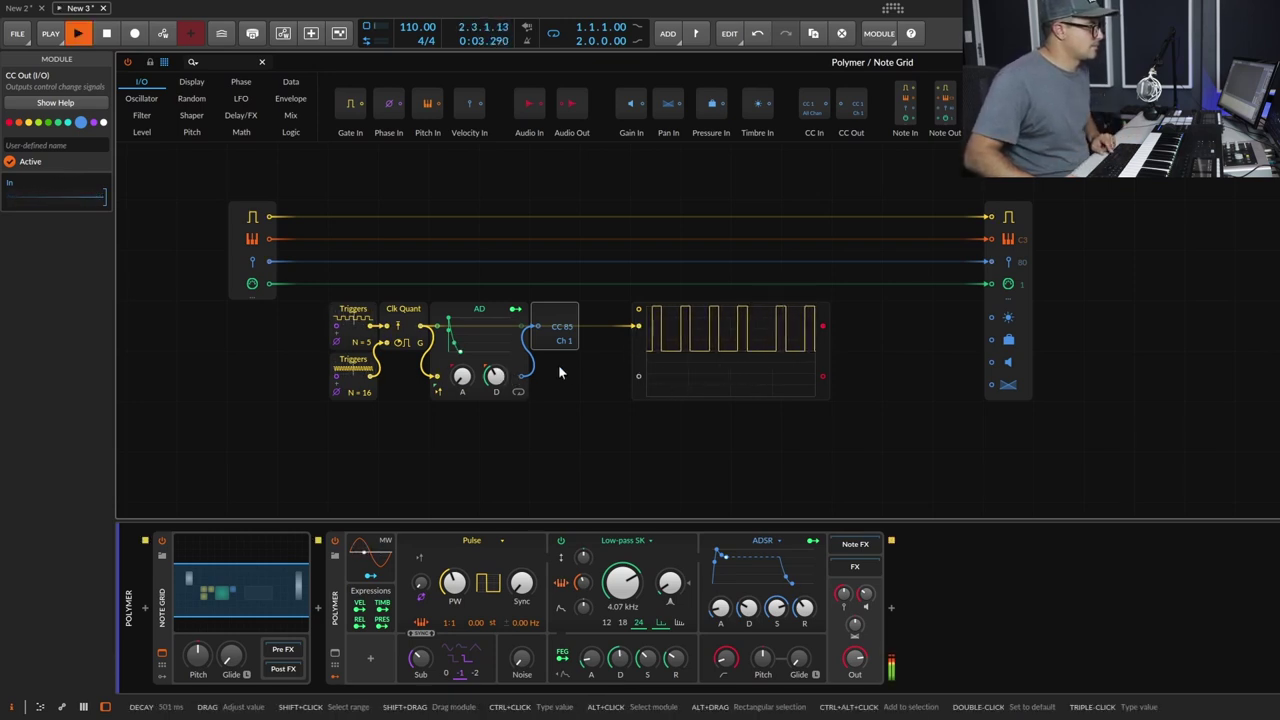
{"action": "key", "text": "space"}
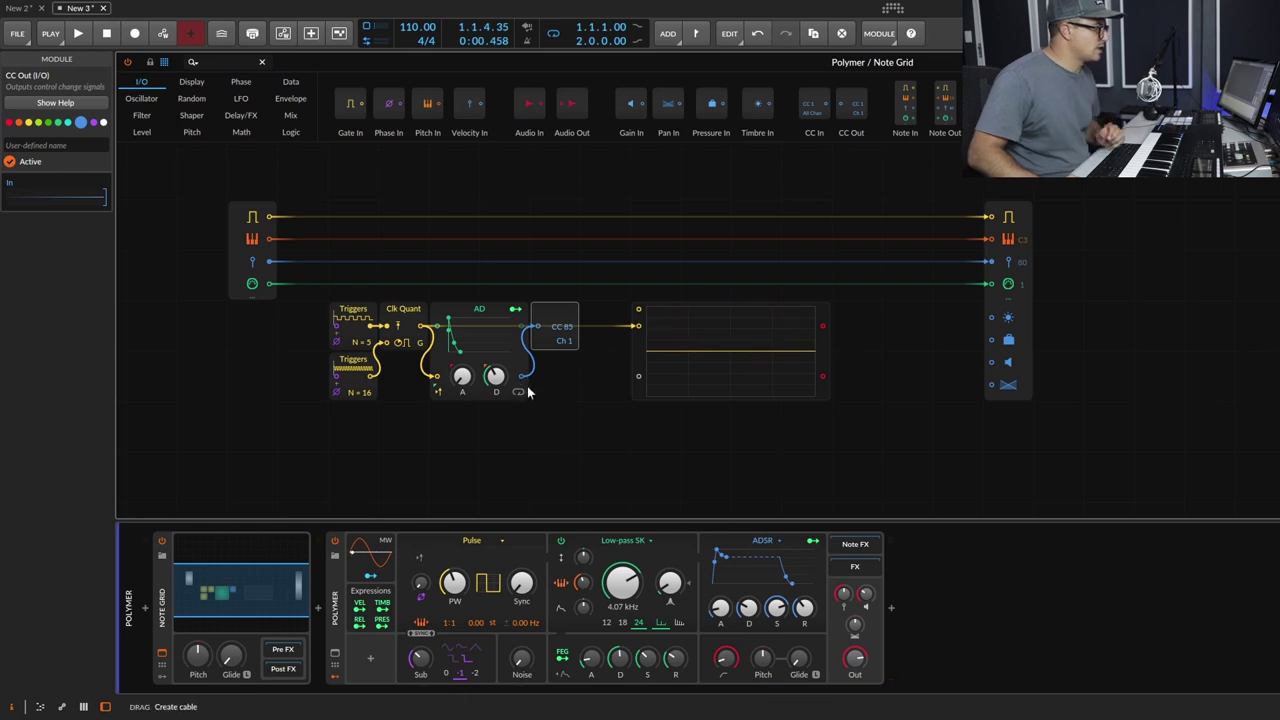
{"action": "left_click_drag", "start_coordinate": [623, 377], "coordinate": [637, 378]}
{"action": "key", "text": "space"}
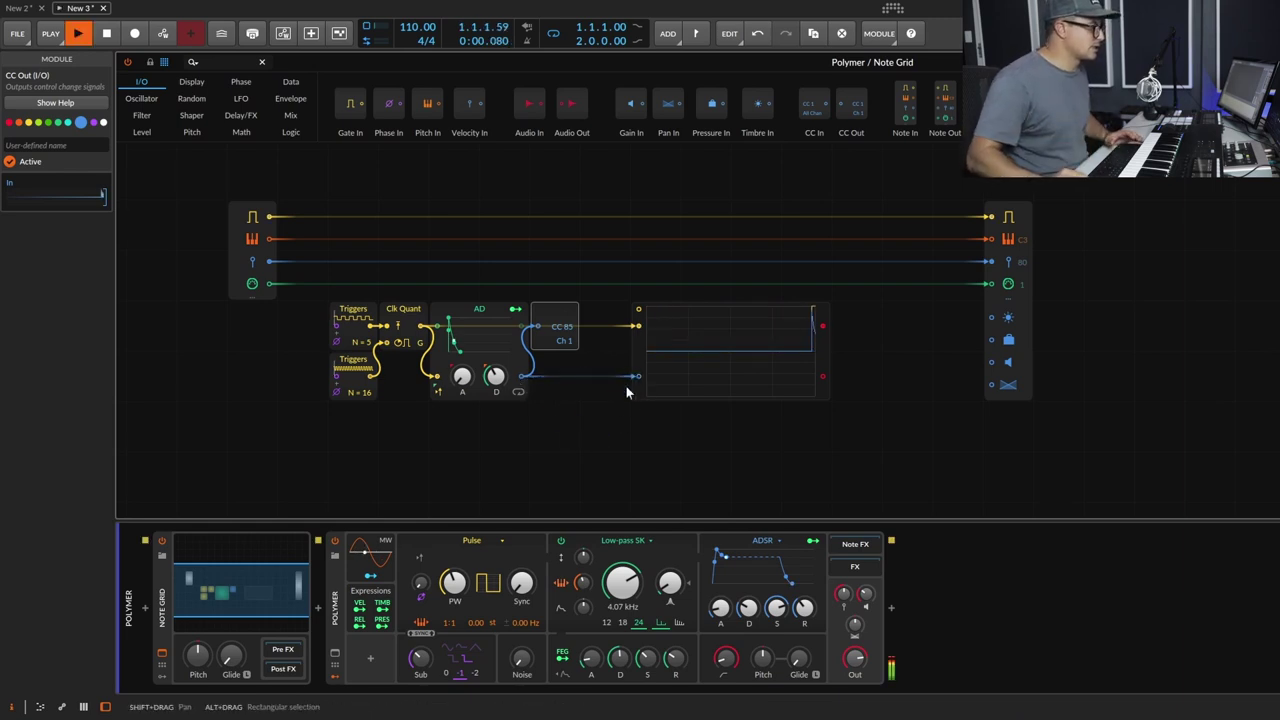
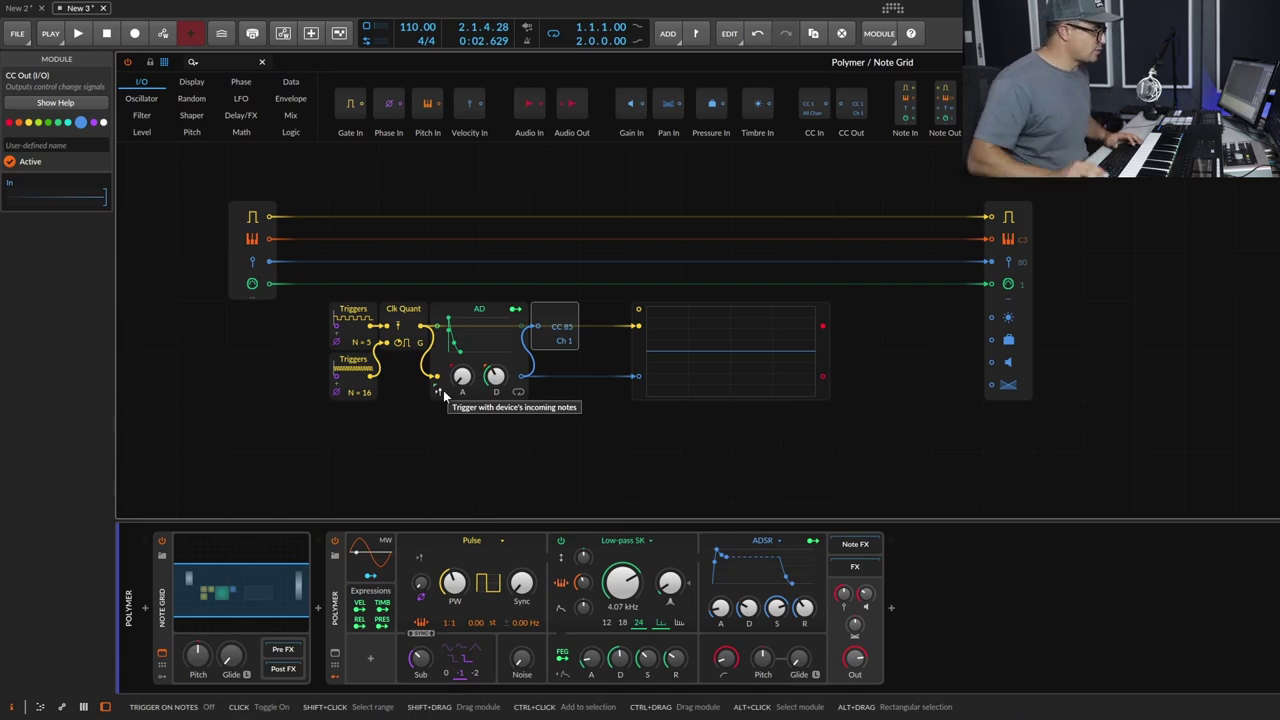
{"action": "key", "text": "space"}
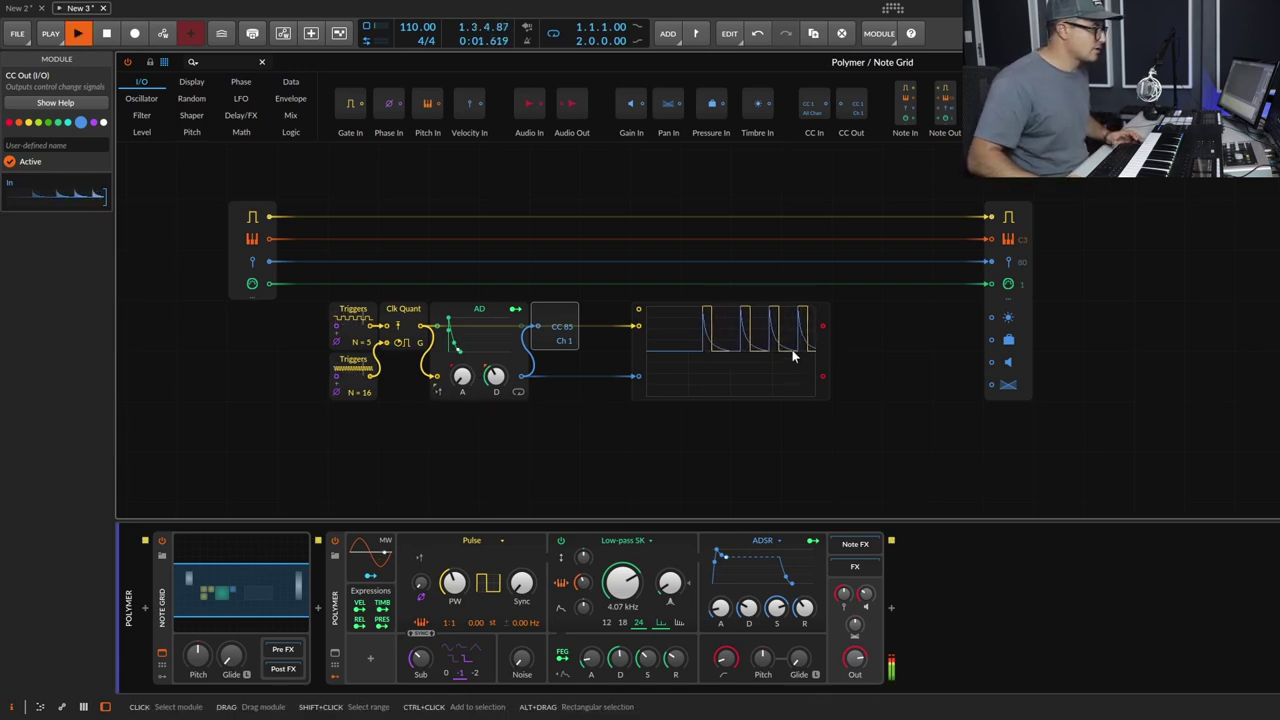
{"action": "key", "text": "space"}
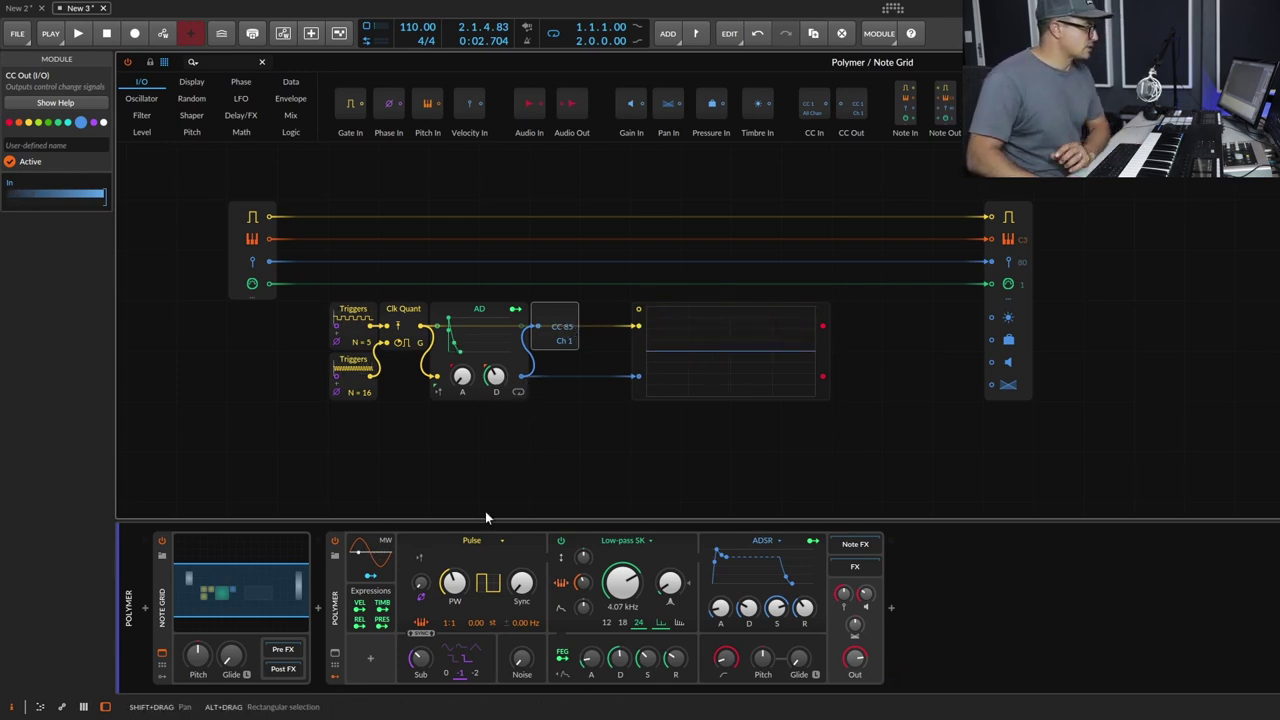
Add a MIDI modulator to Polymer and set its controller to CC85.
{"action": "left_click", "coordinate": [371, 658]}
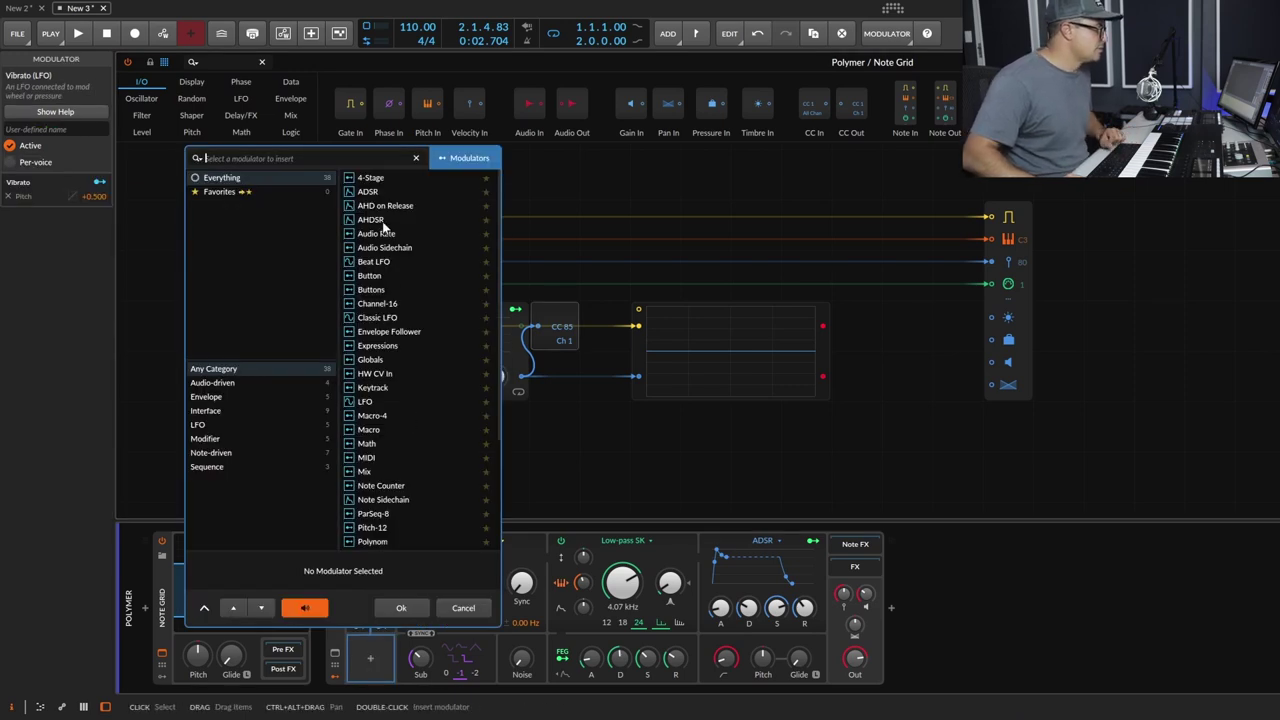
{"action": "scroll", "coordinate": [415, 343], "scroll_direction": "down", "scroll_amount": 3}
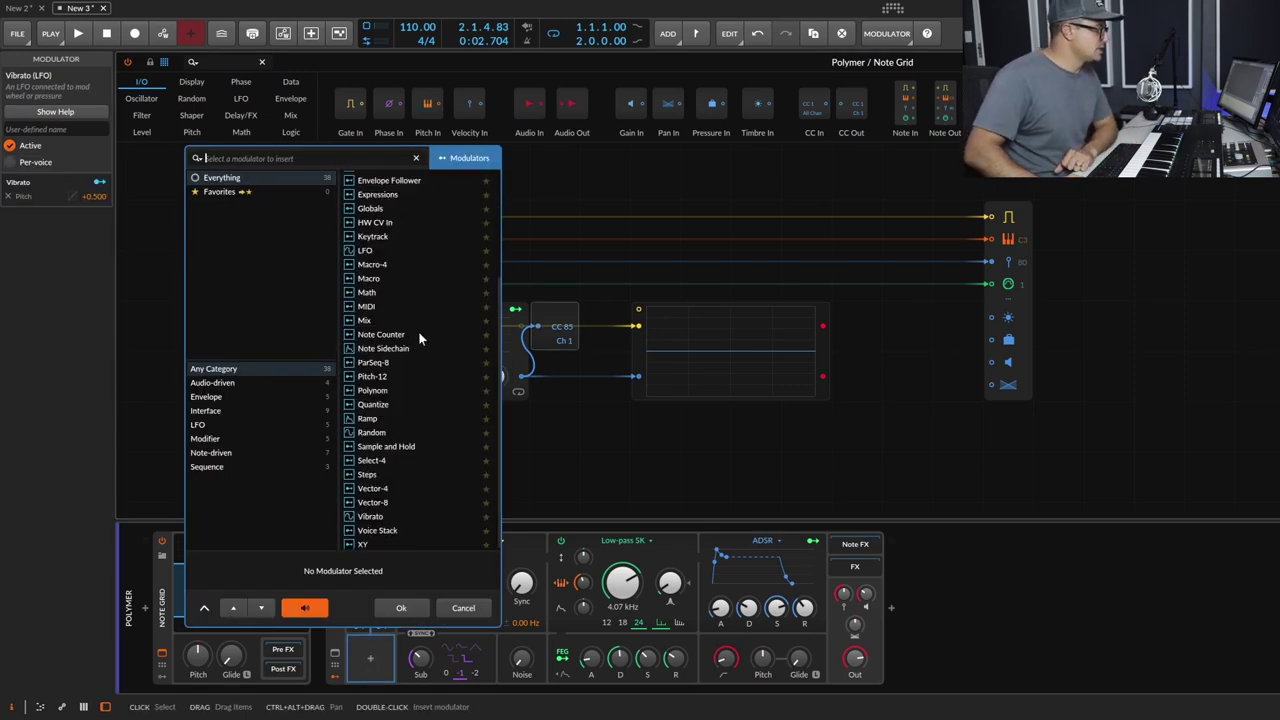
{"action": "left_click", "coordinate": [367, 307]}
{"action": "left_click", "coordinate": [404, 607]}
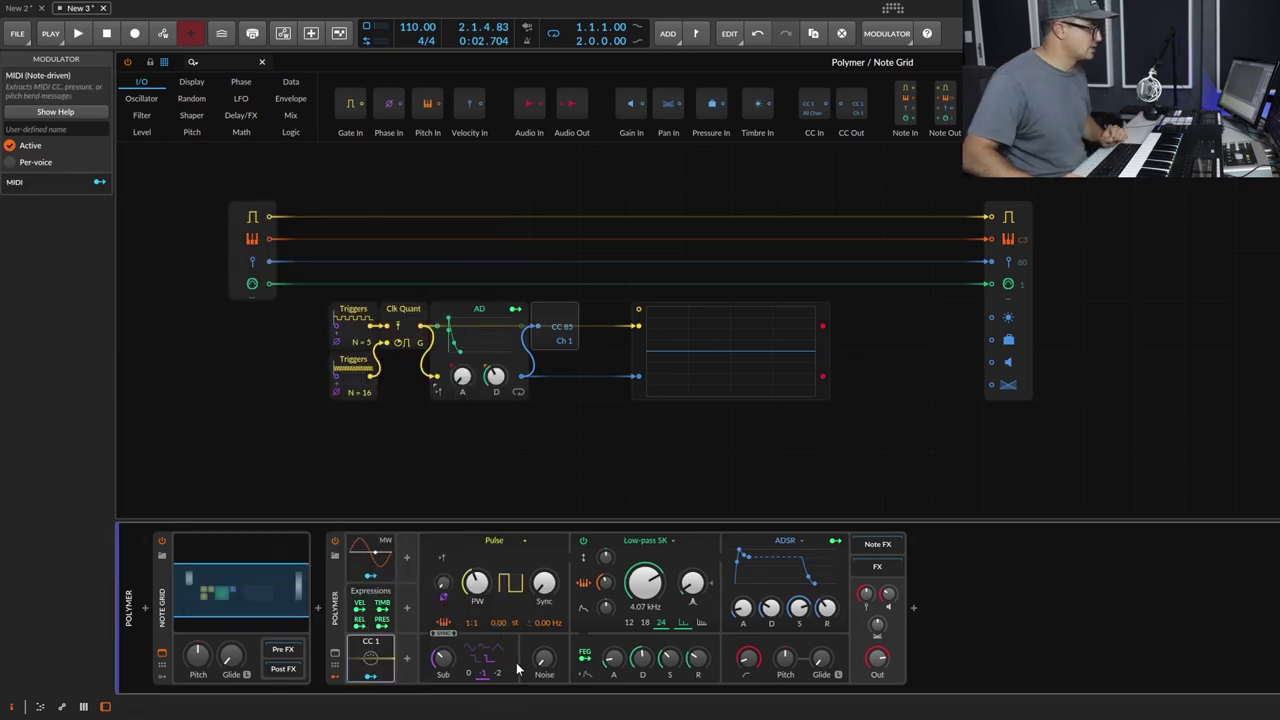
{"action": "left_click", "coordinate": [376, 662]}
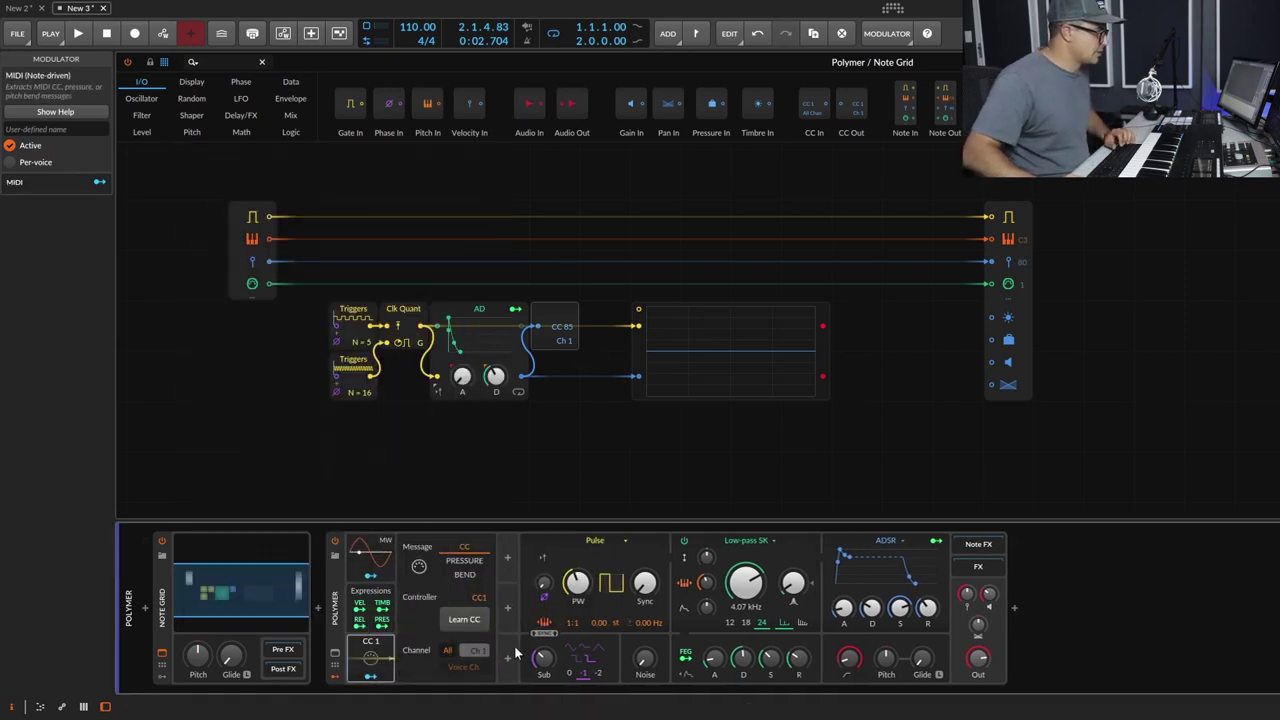
{"action": "left_click_drag", "start_coordinate": [481, 597], "coordinate": [481, 597]}
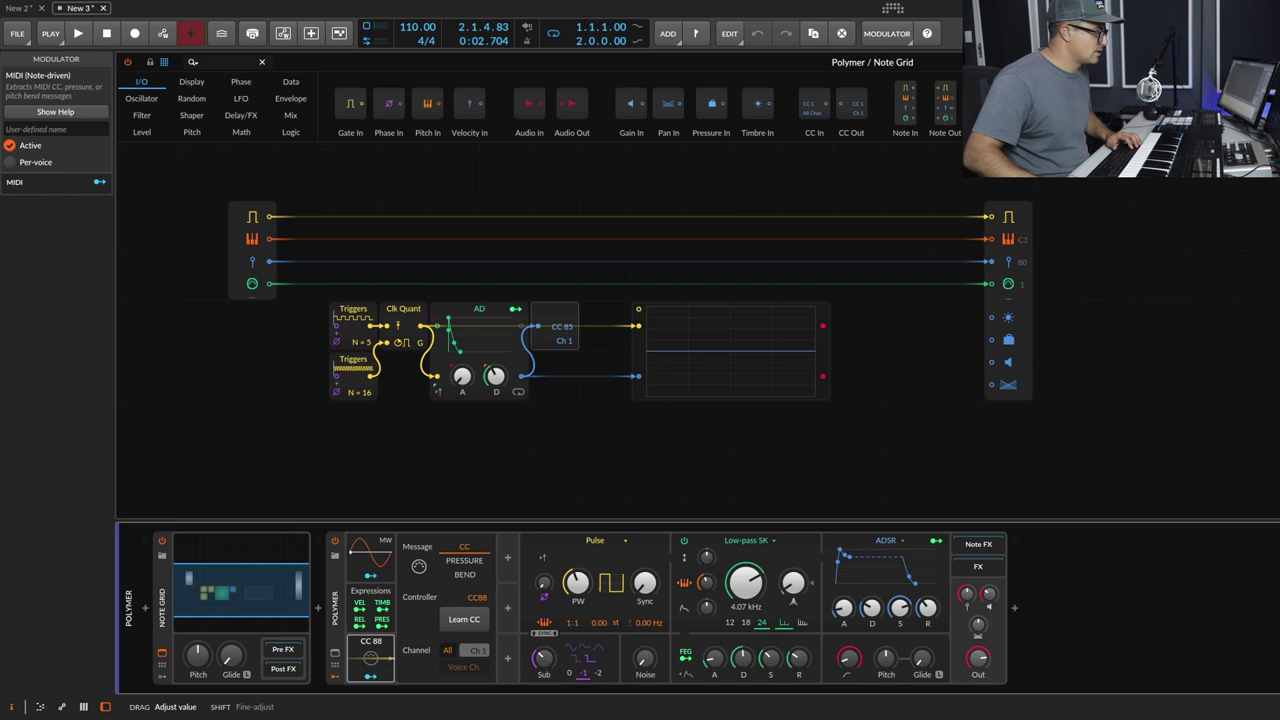
Map the MIDI modulator to Polymer's filter cutoff with an amount of +37.00, and lower the cutoff to 123 Hz.
{"action": "left_click", "coordinate": [382, 678]}
{"action": "left_click_drag", "start_coordinate": [737, 608], "coordinate": [745, 584]}
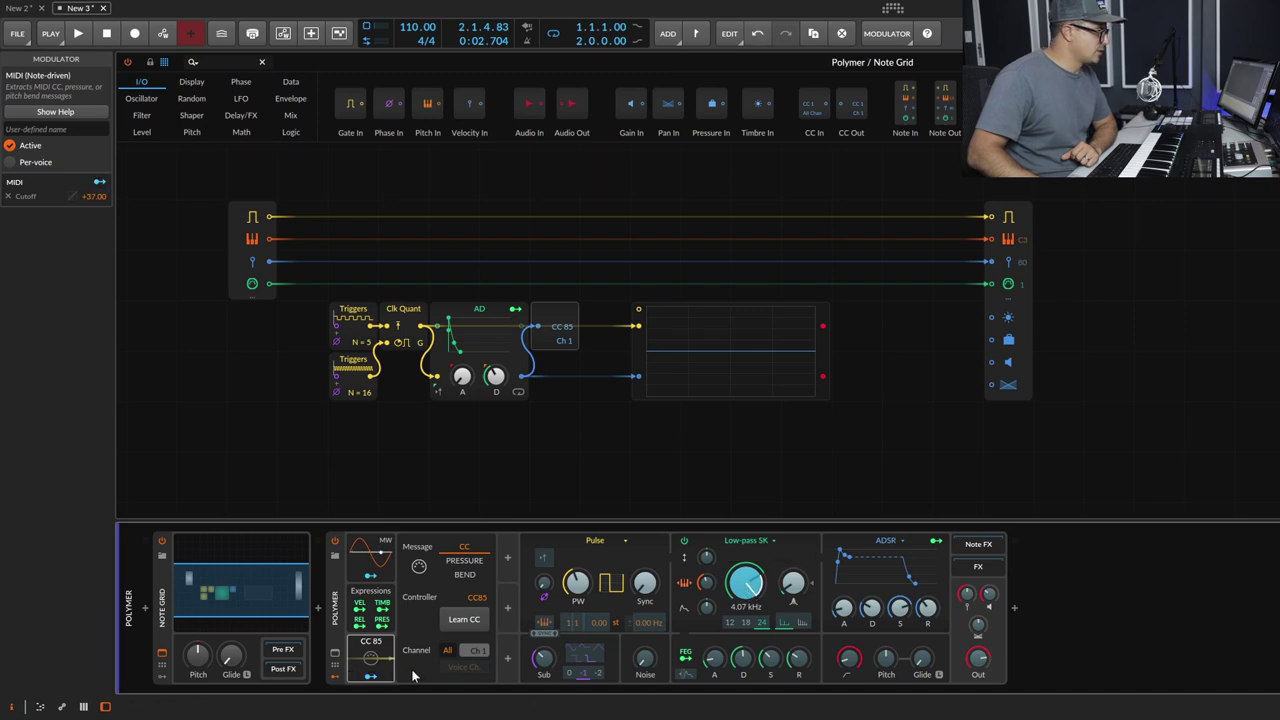
{"action": "left_click", "coordinate": [376, 677]}
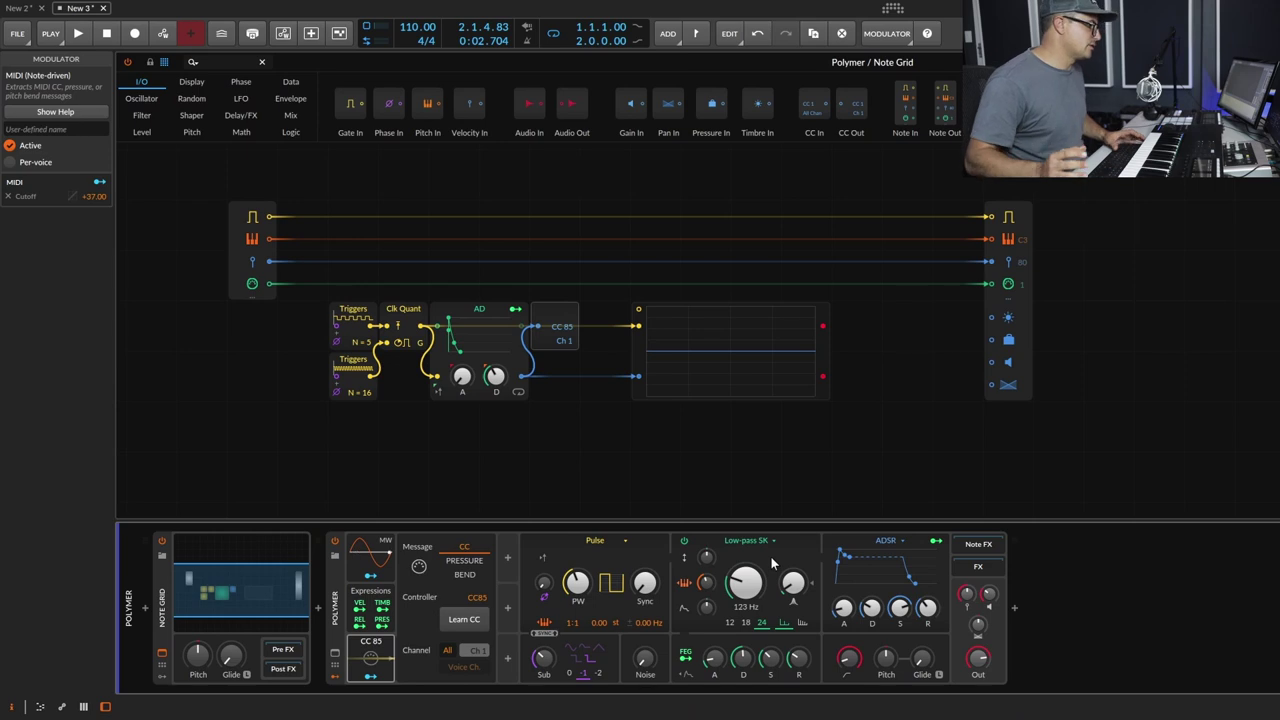
Play the clip while lengthening the AD envelope's decay and raising Polymer's filter cutoff to about 240 Hz.
{"action": "key", "text": "space"}
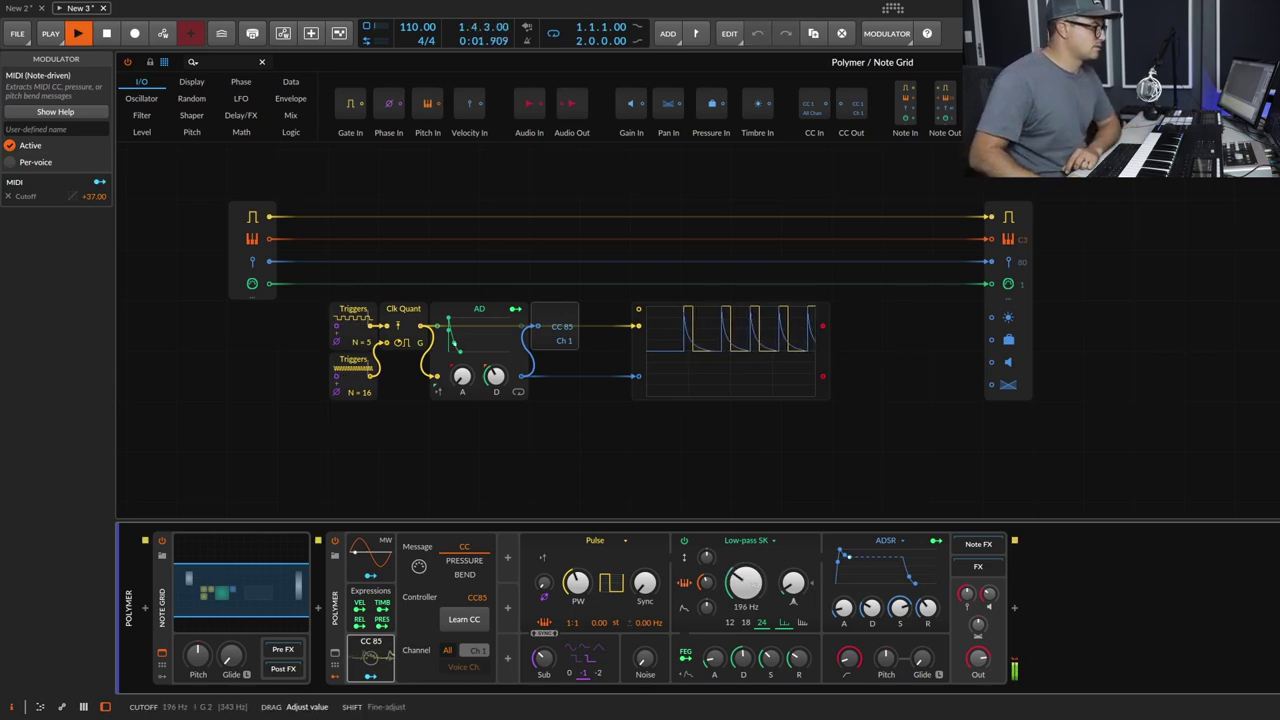
{"action": "mouse_move", "coordinate": [495, 372]}
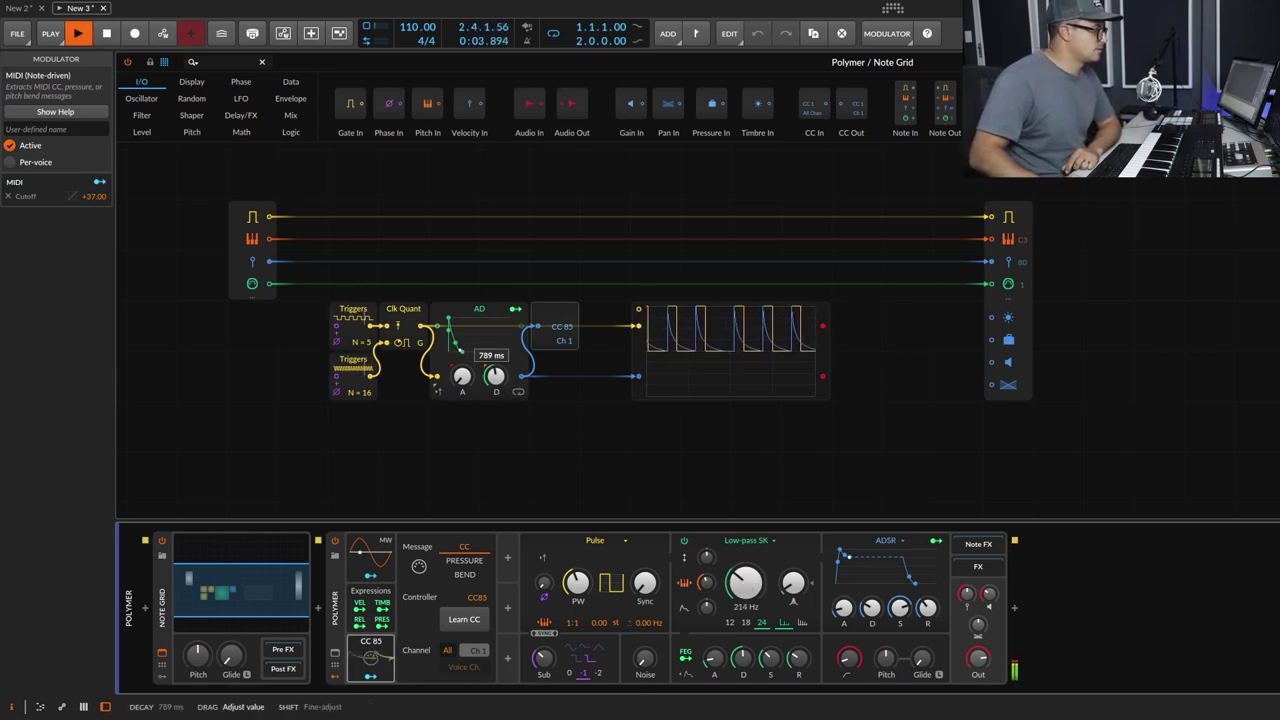
{"action": "left_click_drag", "start_coordinate": [495, 372], "coordinate": [497, 383]}
{"action": "left_click_drag", "start_coordinate": [744, 585], "coordinate": [742, 597]}
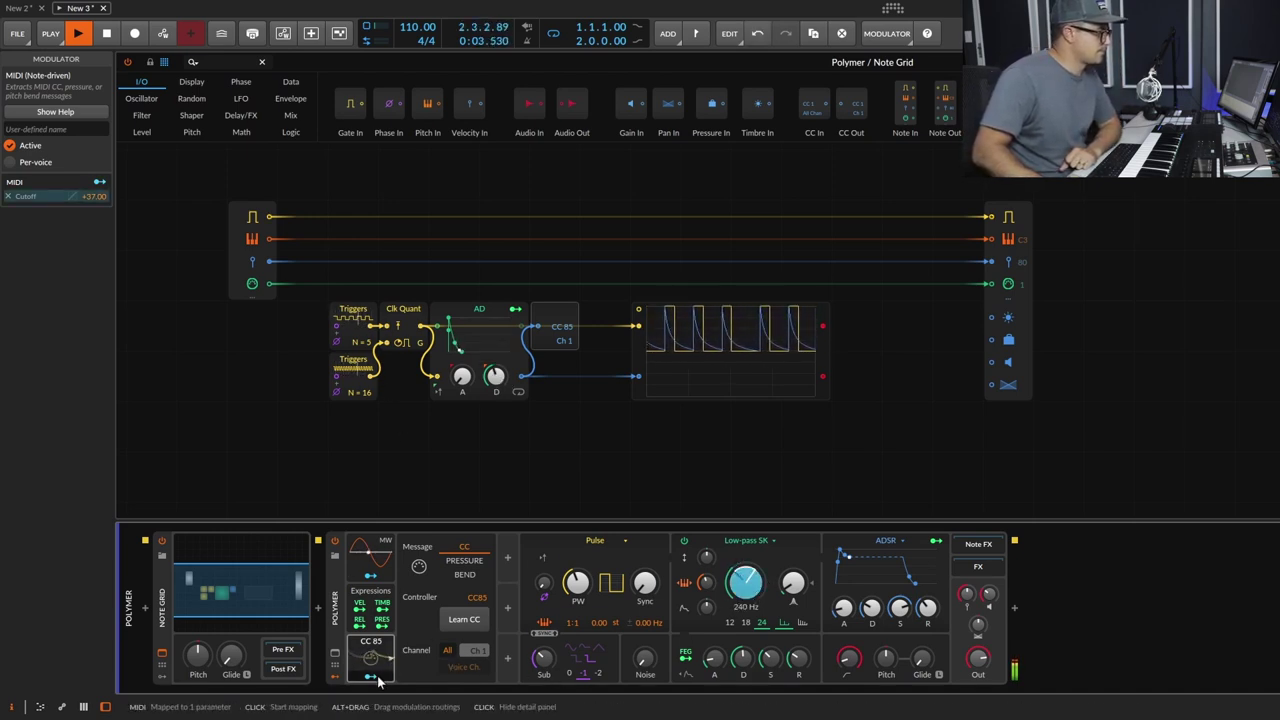
During playback, raise the CC85 modulation of the filter cutoff to +54.00 and set the upper Triggers module to 3 steps.
{"action": "mouse_move", "coordinate": [750, 585]}
{"action": "left_mouse_down"}
{"action": "mouse_move", "coordinate": [750, 573]}
{"action": "mouse_move", "coordinate": [757, 590]}
{"action": "left_mouse_up"}
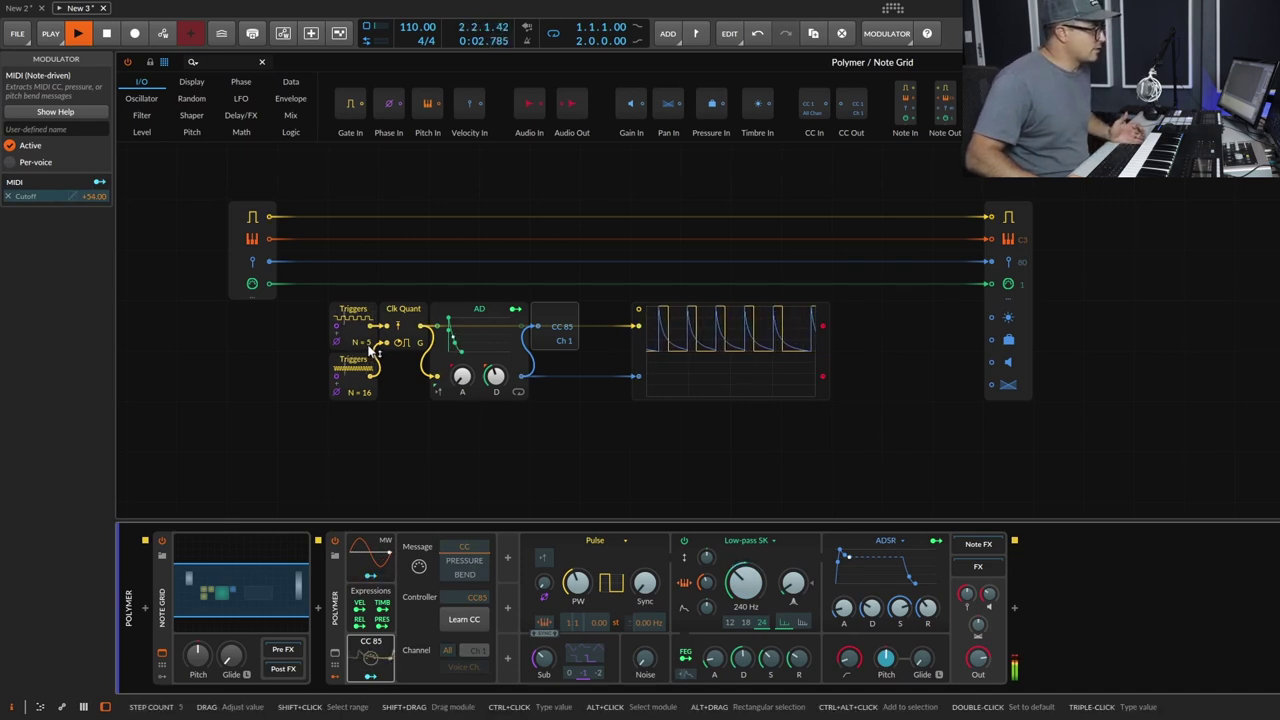
{"action": "left_click_drag", "start_coordinate": [370, 343], "coordinate": [370, 344]}
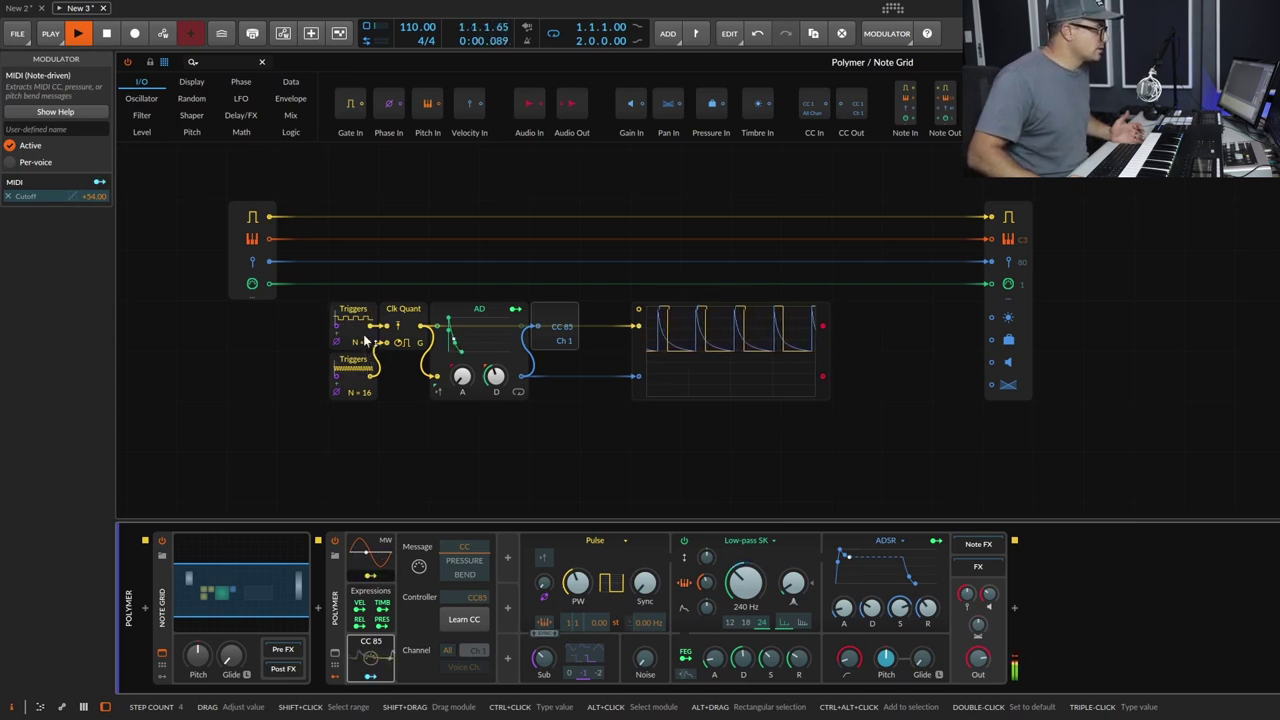
{"action": "left_click_drag", "start_coordinate": [370, 343], "coordinate": [370, 344]}
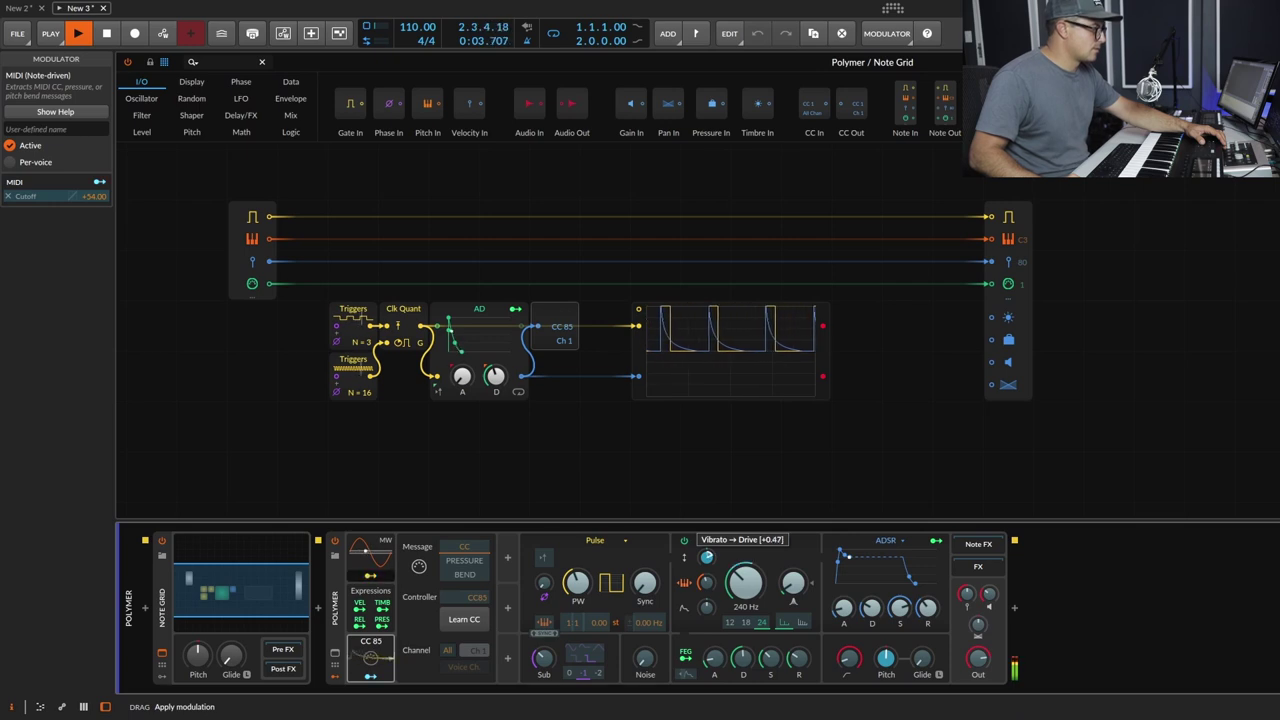
{"action": "left_click_drag", "start_coordinate": [707, 557], "coordinate": [706, 560]}
{"action": "double_click", "coordinate": [706, 560]}
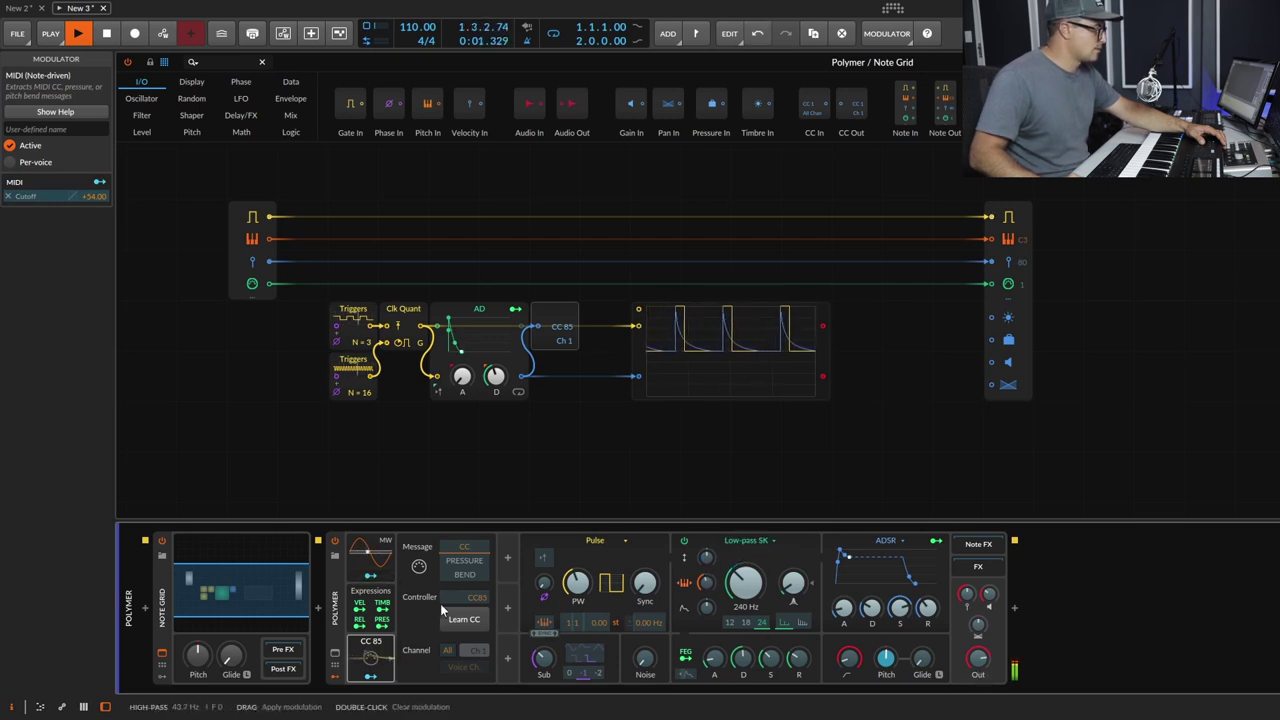
{"action": "left_click", "coordinate": [371, 578]}
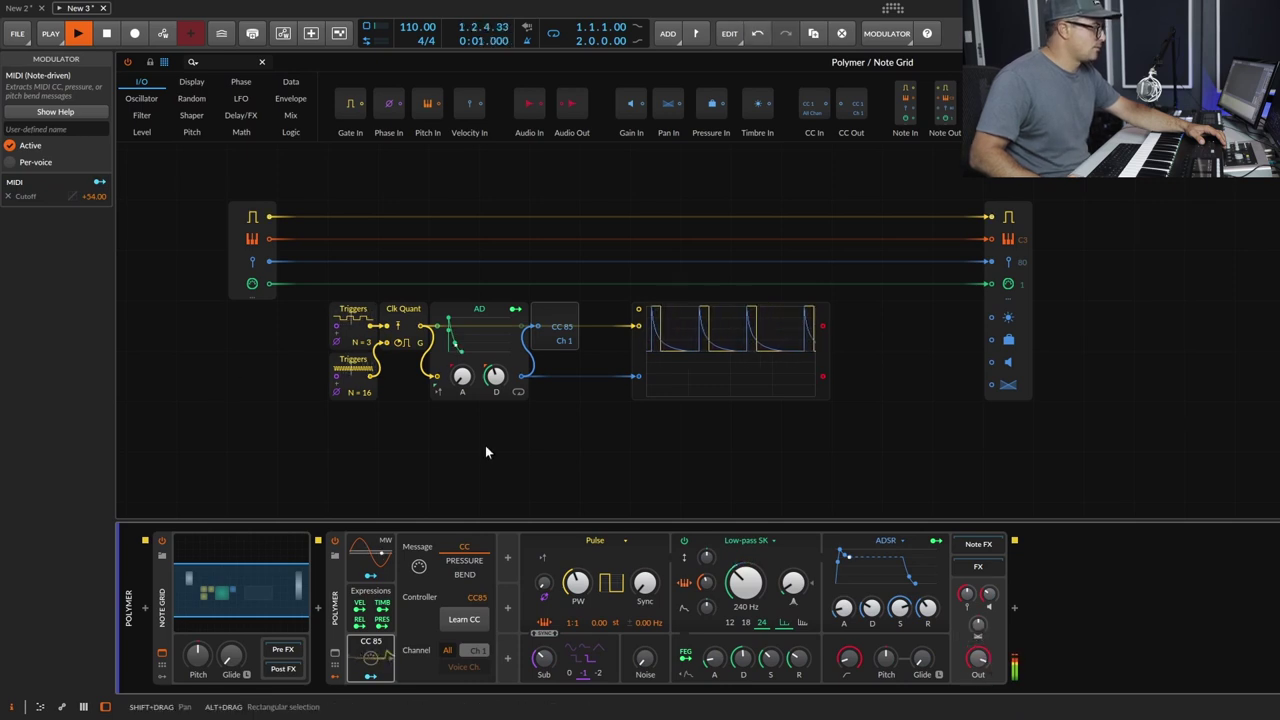
Audition step counts of 7 and 11 on the upper Triggers module, return it to 3, and stop playback.
{"action": "left_click_drag", "start_coordinate": [368, 343], "coordinate": [368, 325]}
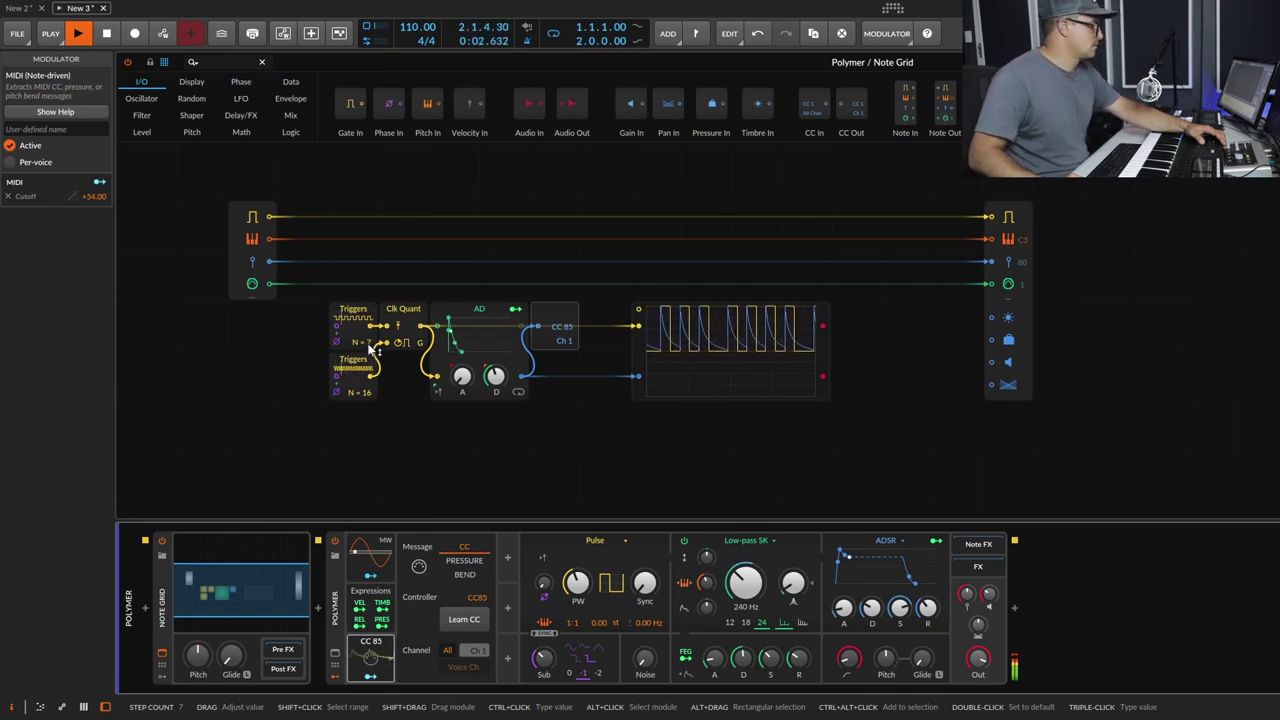
{"action": "mouse_move", "coordinate": [370, 343]}
{"action": "left_mouse_down"}
{"action": "mouse_move", "coordinate": [370, 327]}
{"action": "mouse_move", "coordinate": [370, 343]}
{"action": "left_mouse_up"}
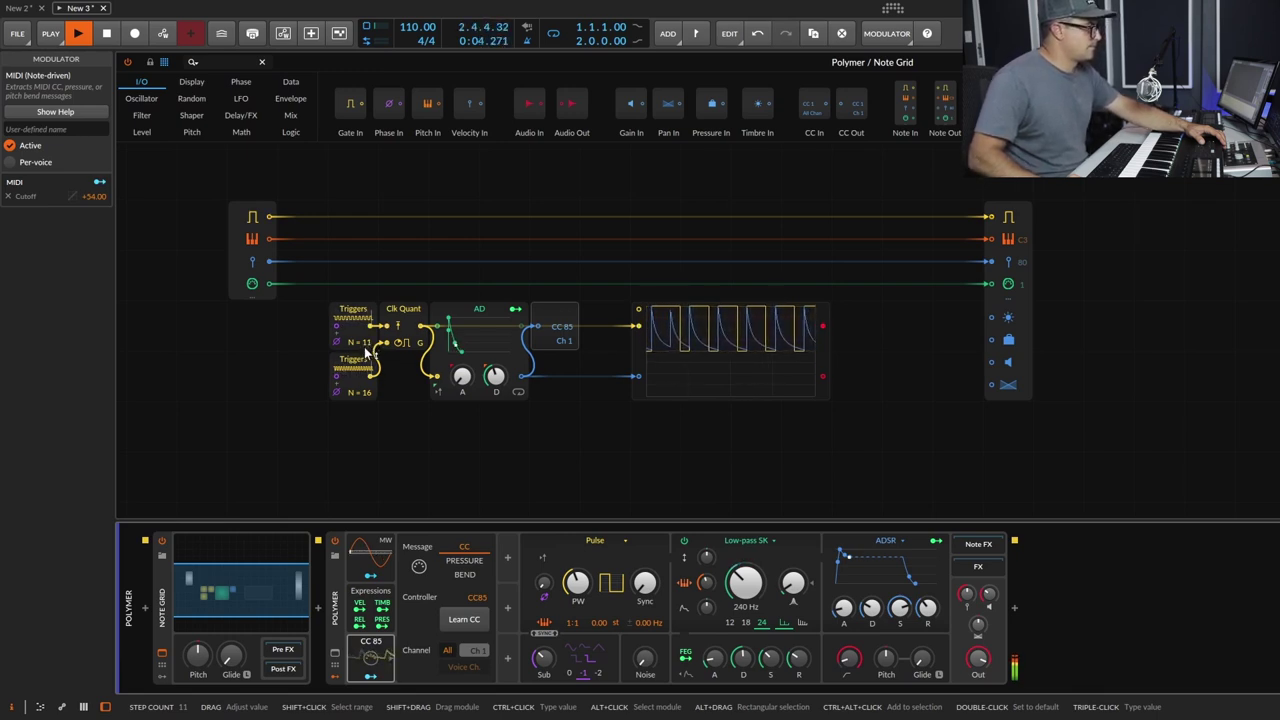
{"action": "left_click_drag", "start_coordinate": [369, 344], "coordinate": [369, 390]}
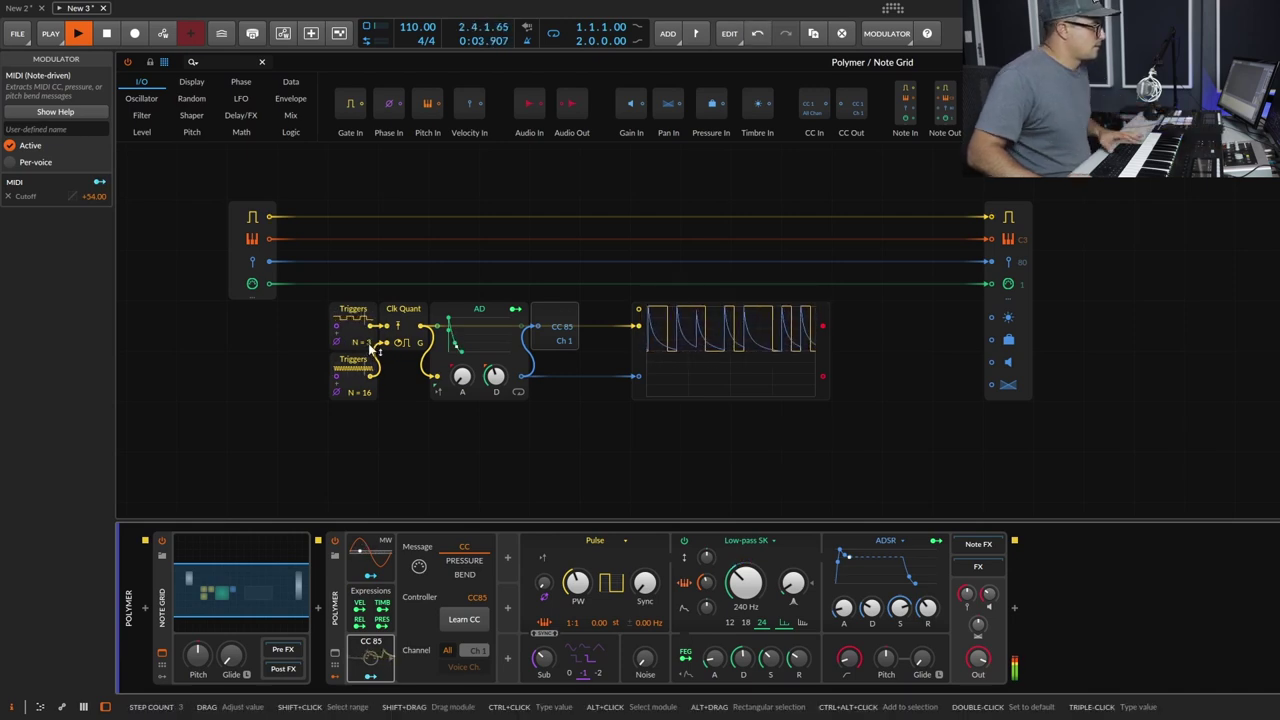
{"action": "key", "text": "space"}
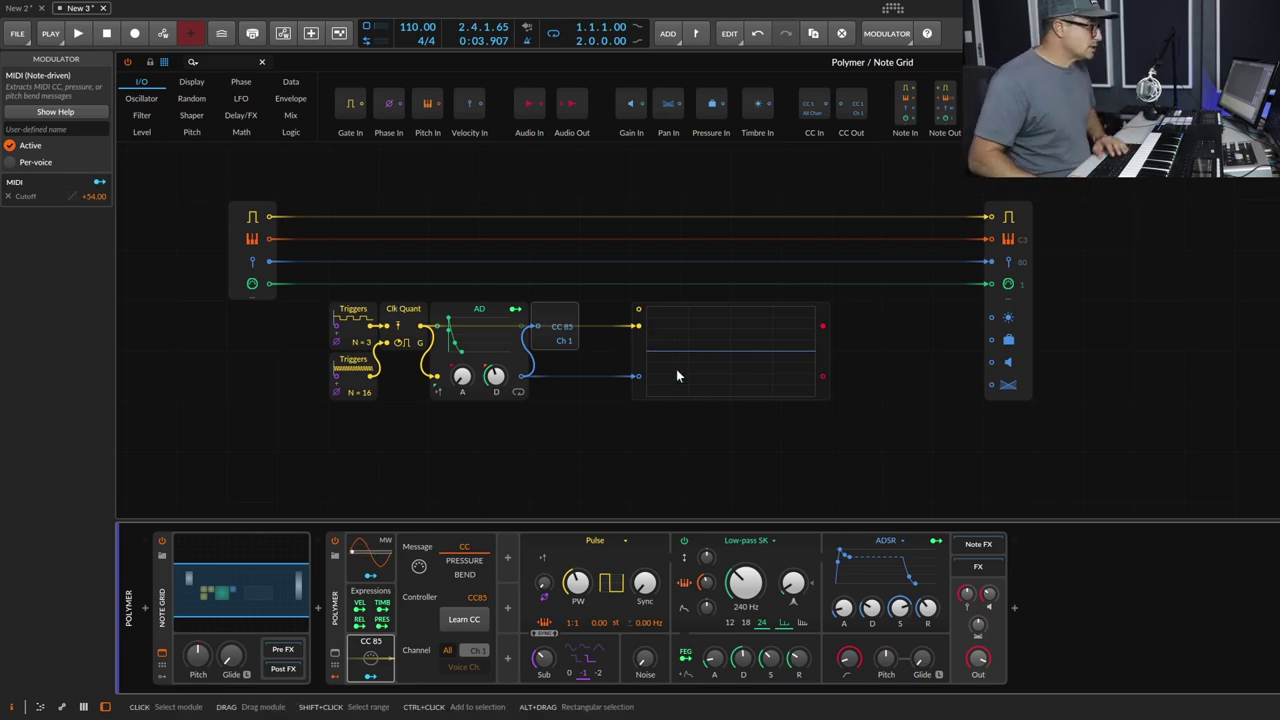
Delete the Oscilloscope, and duplicate the whole Triggers, Clock Quantize, AD and CC Out chain with the copy sending CC 86.
{"action": "left_click", "coordinate": [646, 365]}
{"action": "key", "text": "Delete"}
{"action": "left_click_drag", "start_coordinate": [609, 420], "coordinate": [336, 263]}
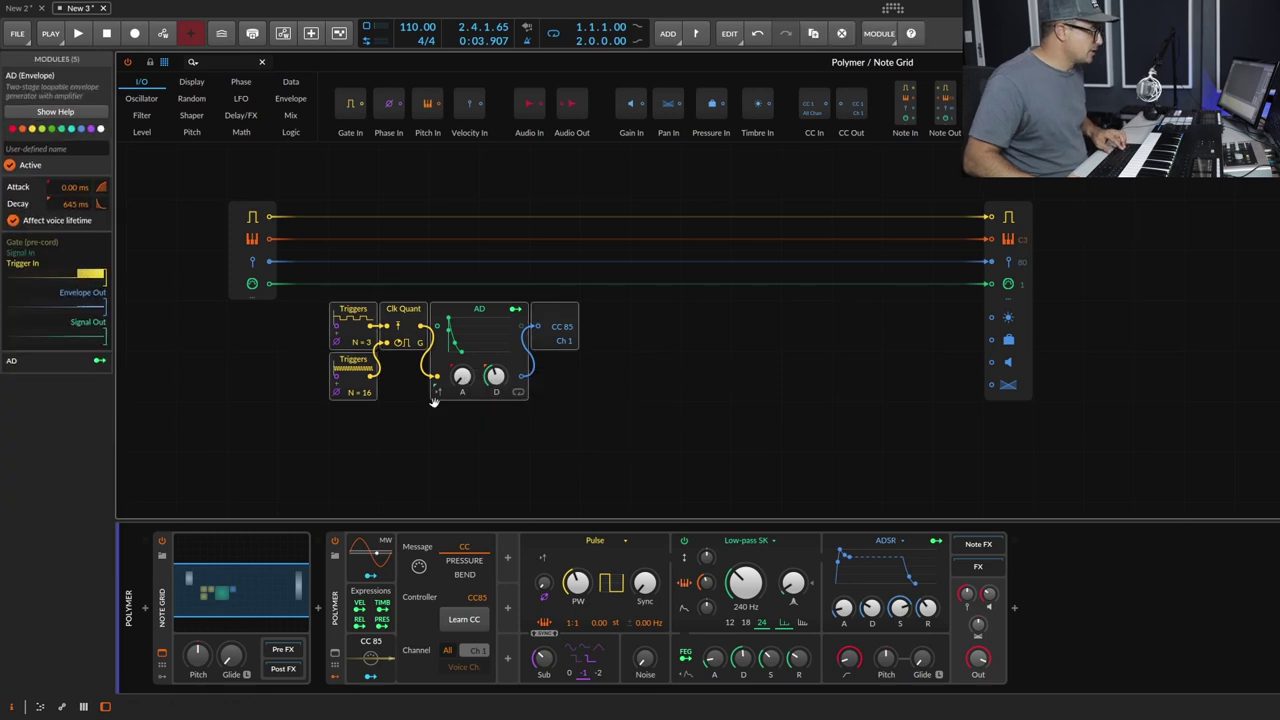
{"action": "key", "text": "ctrl+d"}
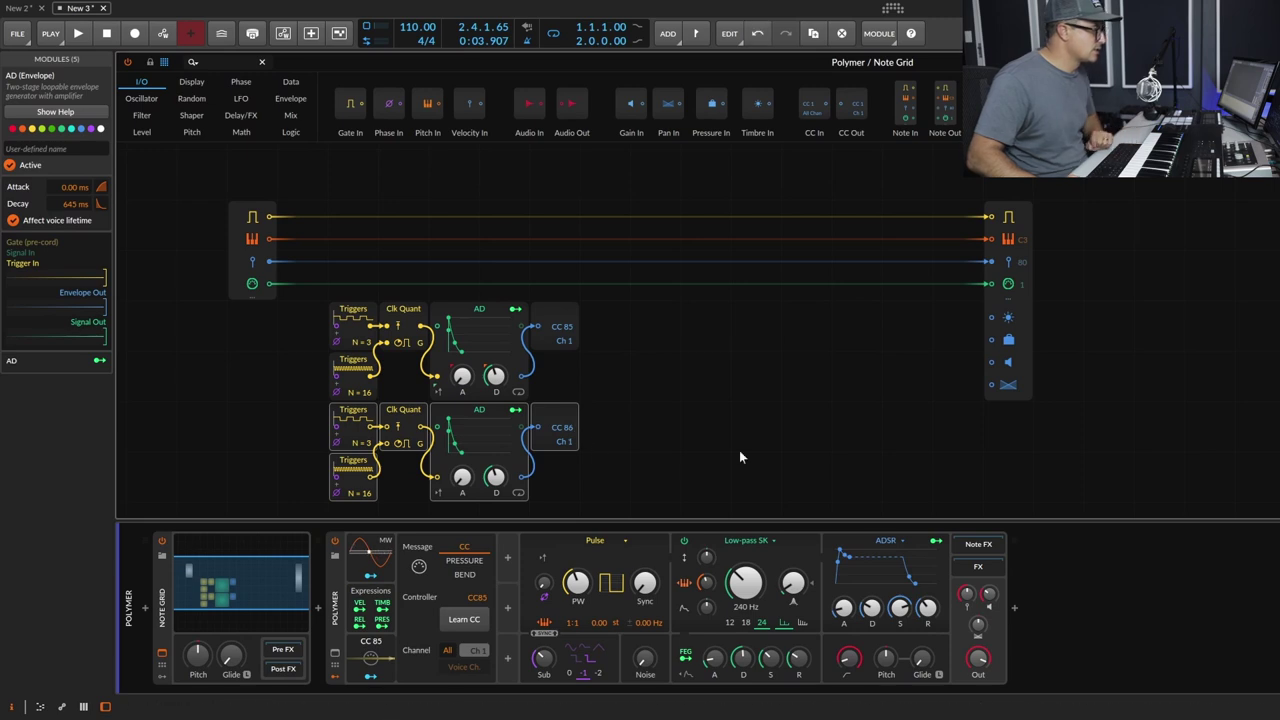
Duplicate Polymer's CC85 MIDI modulator and set the copy's controller to CC86.
{"action": "left_click", "coordinate": [368, 658]}
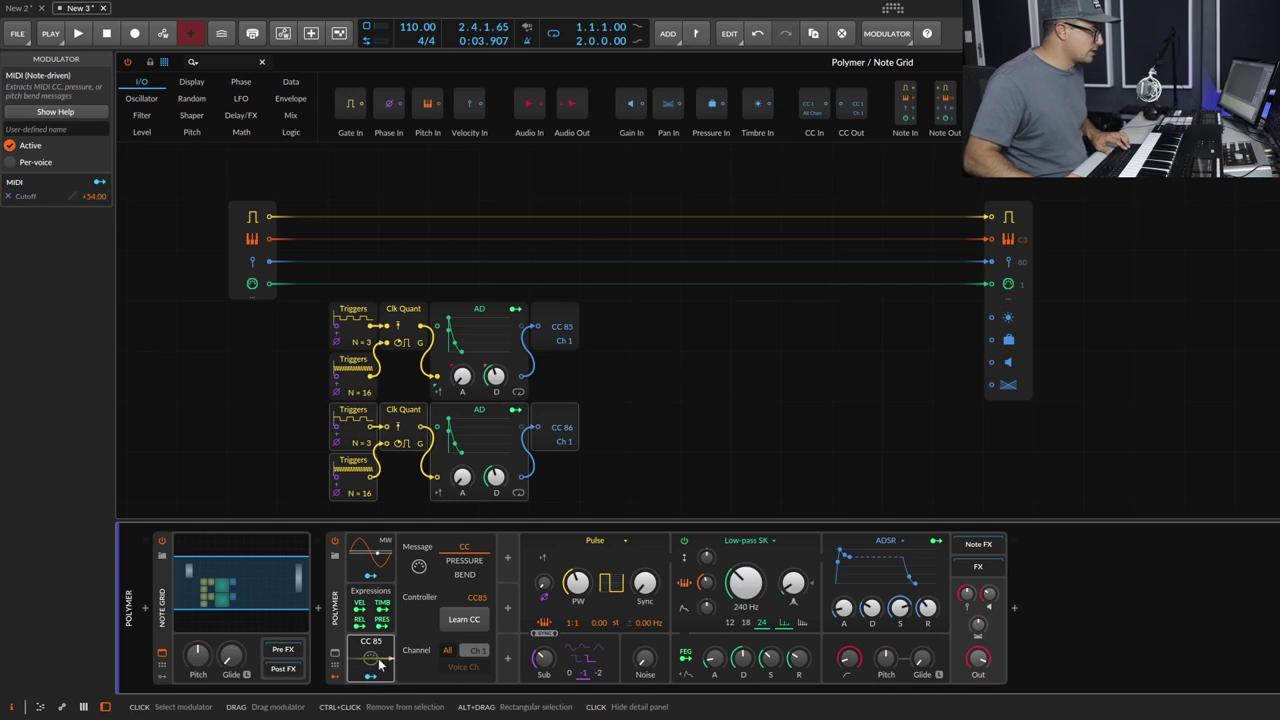
{"action": "key", "text": "ctrl+d"}
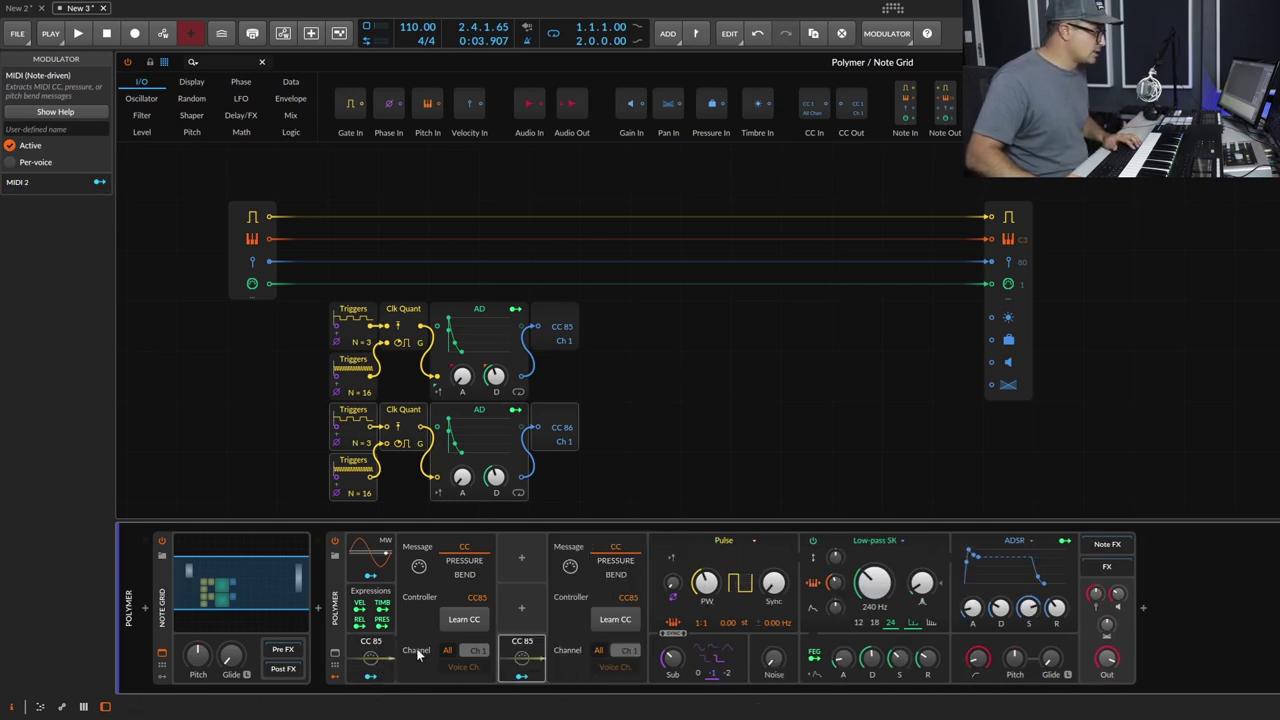
{"action": "left_click", "coordinate": [375, 652]}
{"action": "left_click", "coordinate": [370, 657]}
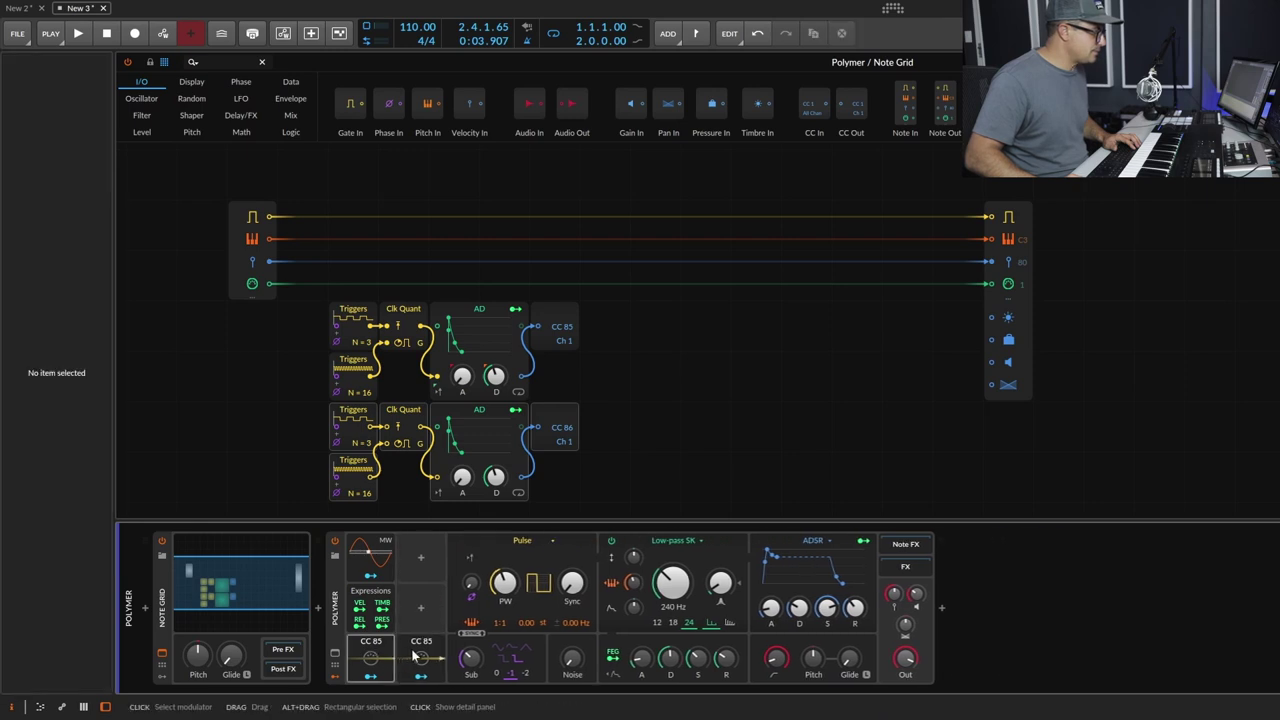
{"action": "left_click", "coordinate": [416, 655]}
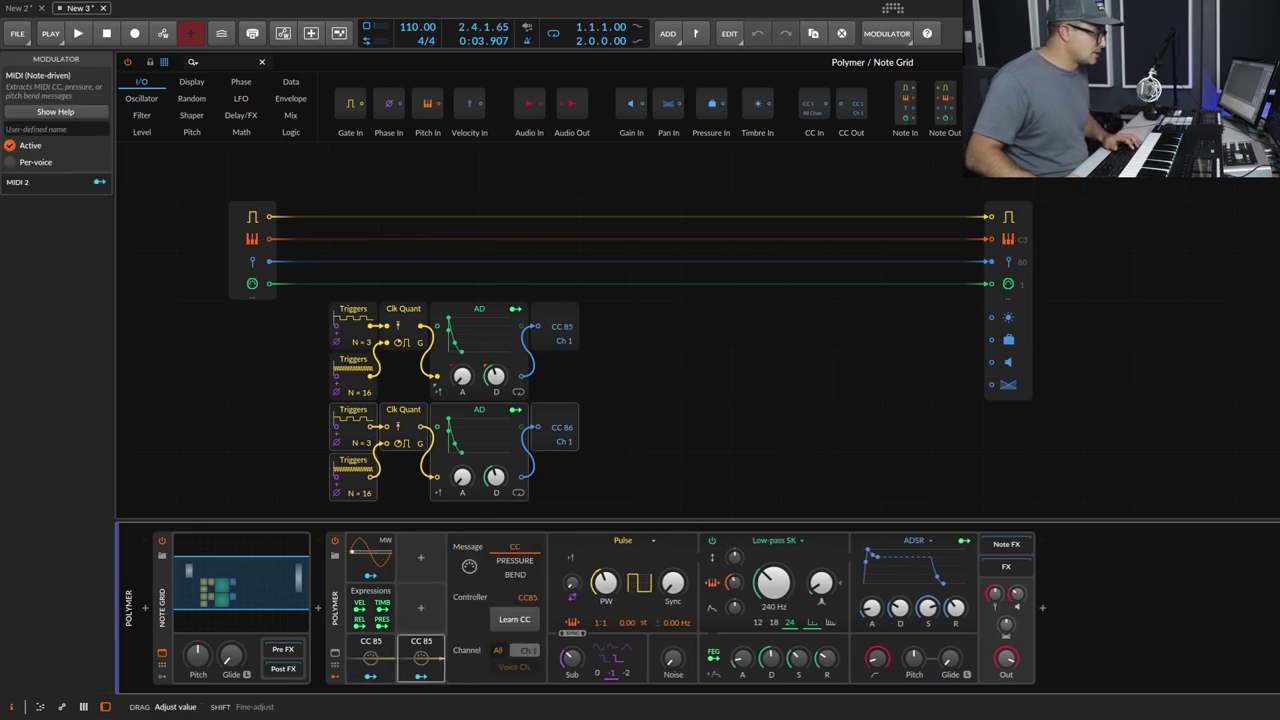
Map the CC86 modulator to Polymer's filter cutoff with an amount of +53.00, auditioning it during playback.
{"action": "left_click", "coordinate": [422, 676]}
{"action": "left_click_drag", "start_coordinate": [772, 583], "coordinate": [772, 563]}
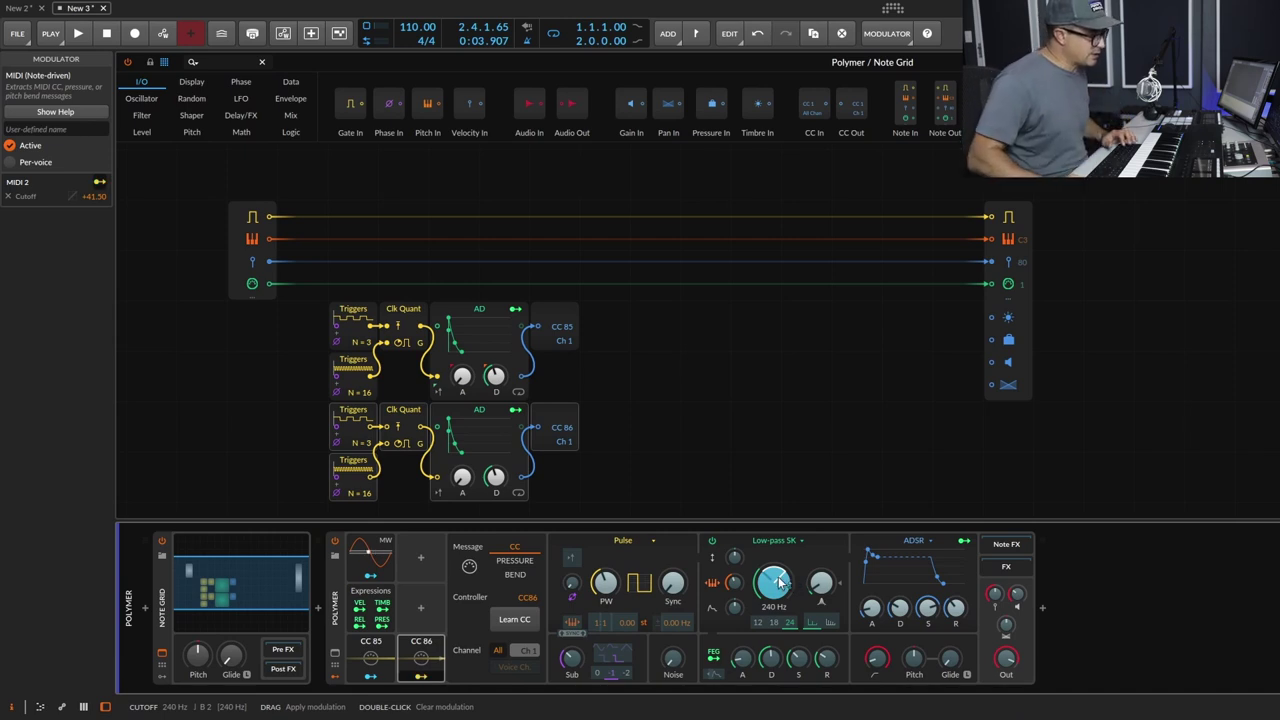
{"action": "left_click_drag", "start_coordinate": [781, 583], "coordinate": [795, 593]}
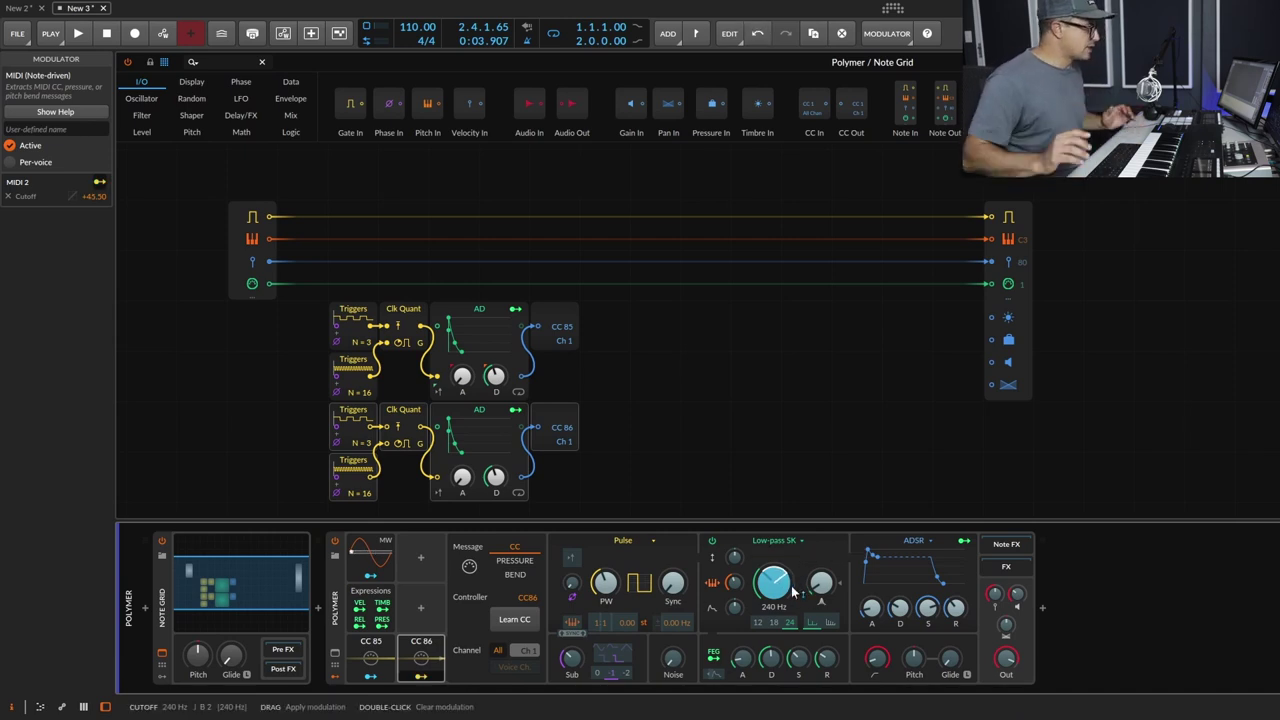
{"action": "key", "text": "space"}
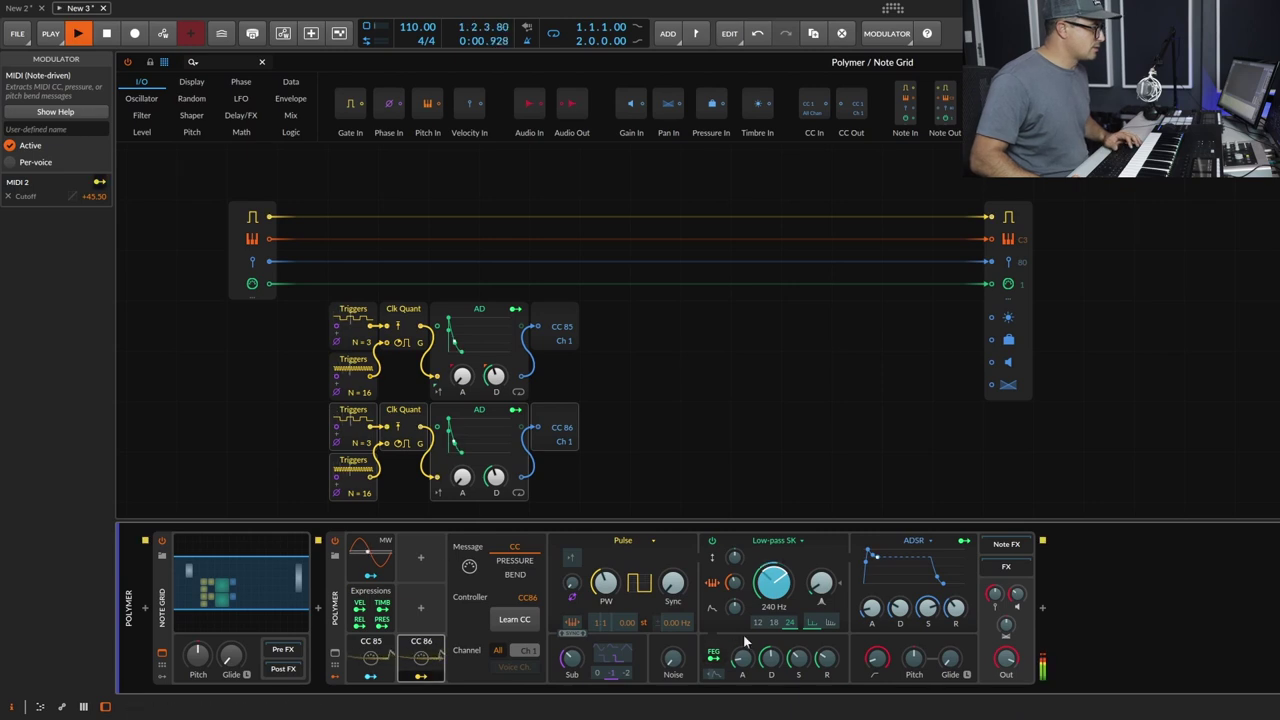
{"action": "left_click_drag", "start_coordinate": [770, 592], "coordinate": [772, 585]}
{"action": "key", "text": "space"}
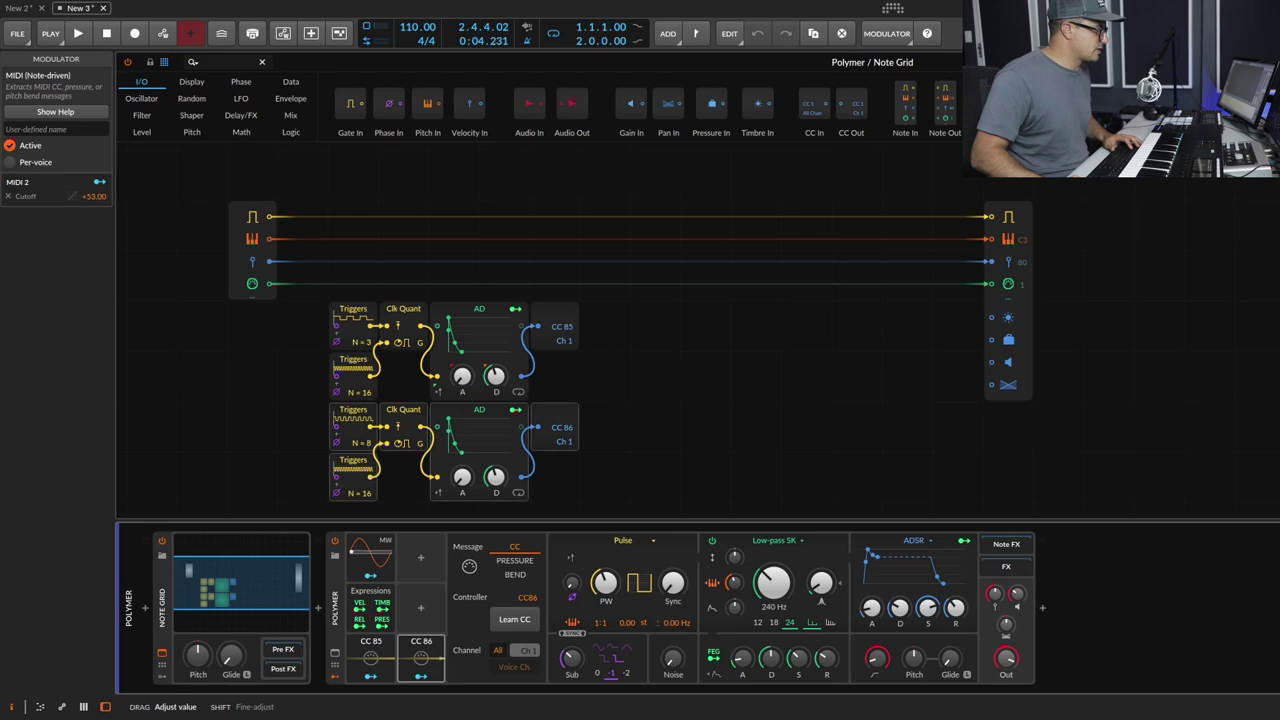
Set the upper Triggers module of the second chain to 9 steps and play the clip to hear both rhythms.
{"action": "left_click_drag", "start_coordinate": [360, 442], "coordinate": [360, 436]}
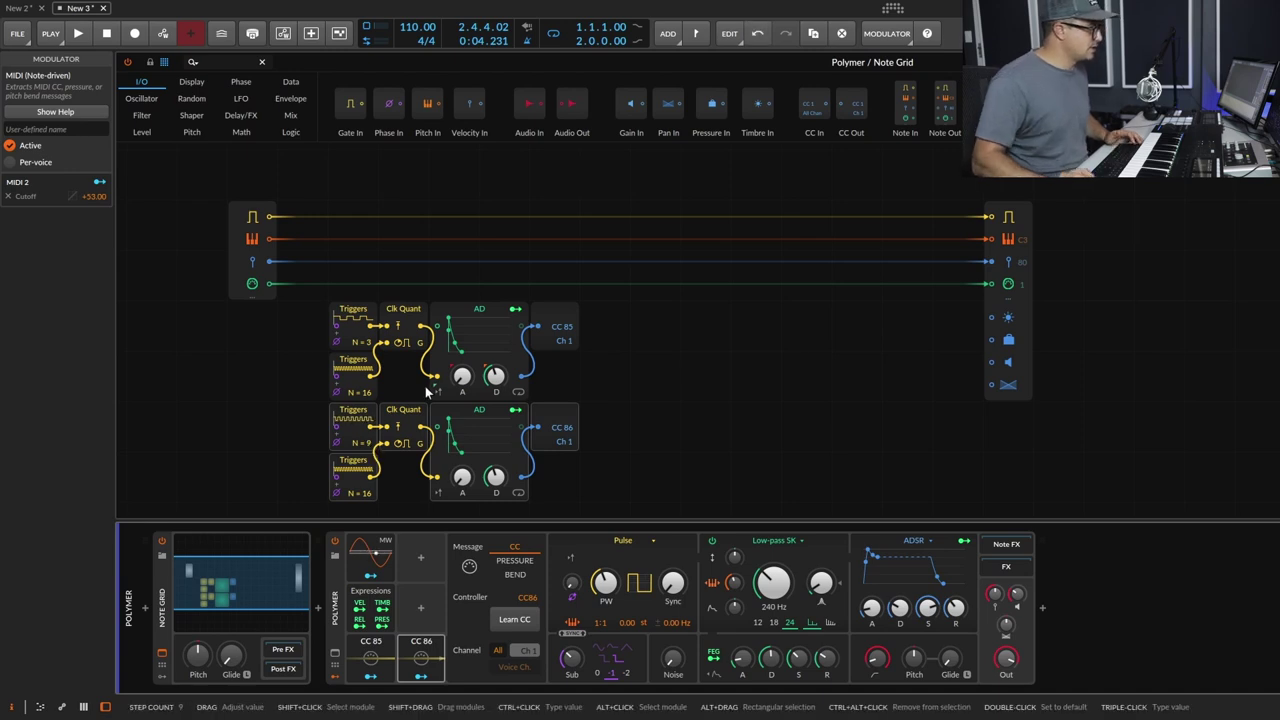
{"action": "key", "text": "space"}
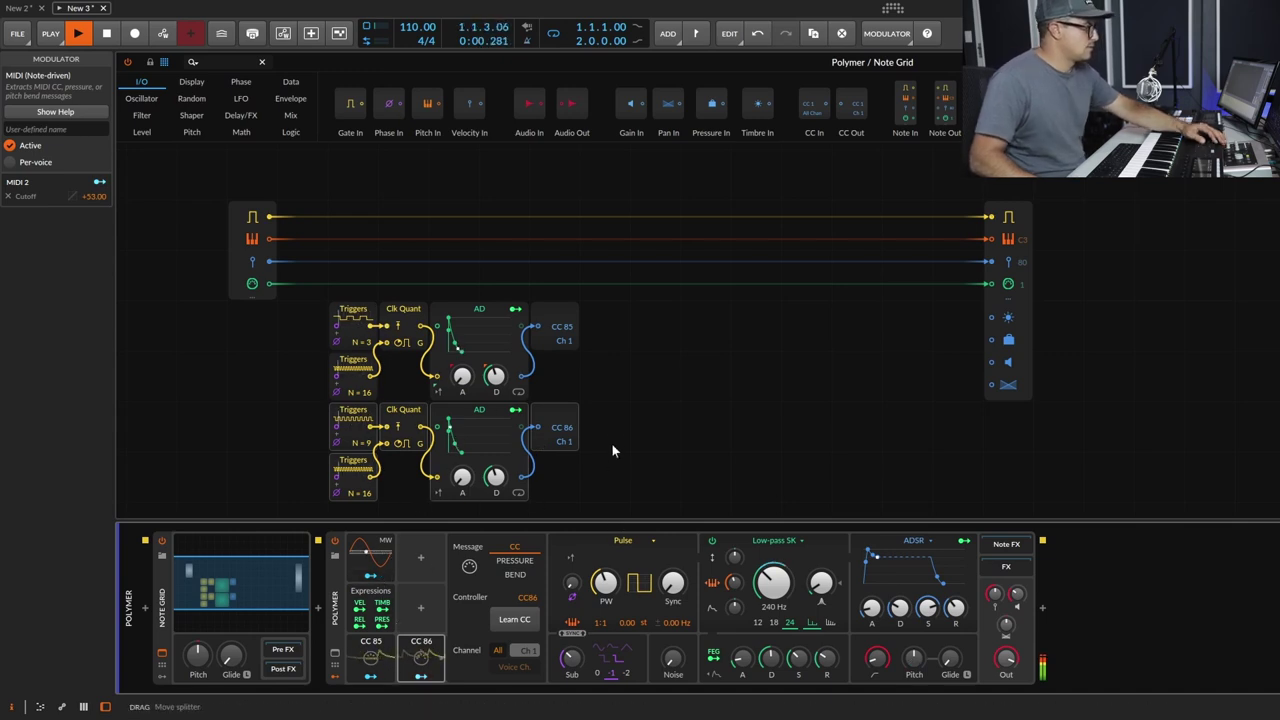
{"action": "scroll", "coordinate": [618, 455], "scroll_direction": "down", "scroll_amount": 1}
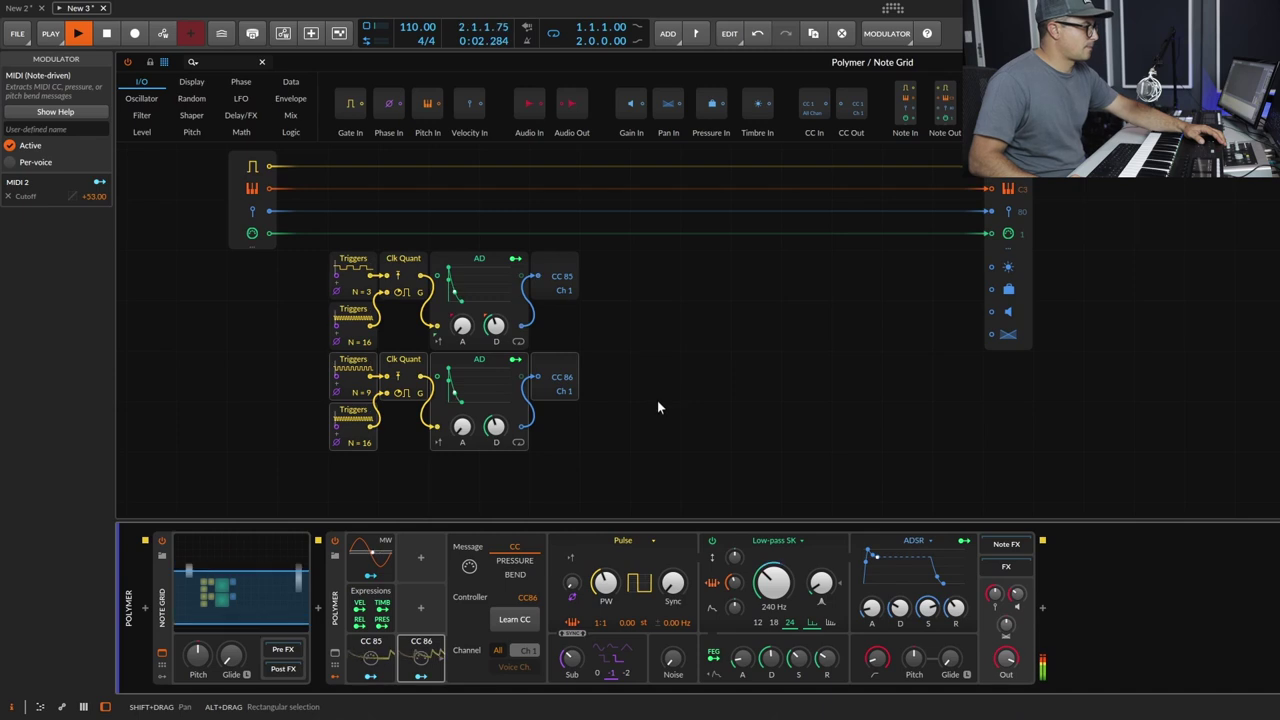
{"action": "scroll", "coordinate": [640, 403], "scroll_direction": "down", "scroll_amount": 1}
{"action": "key", "text": "space"}
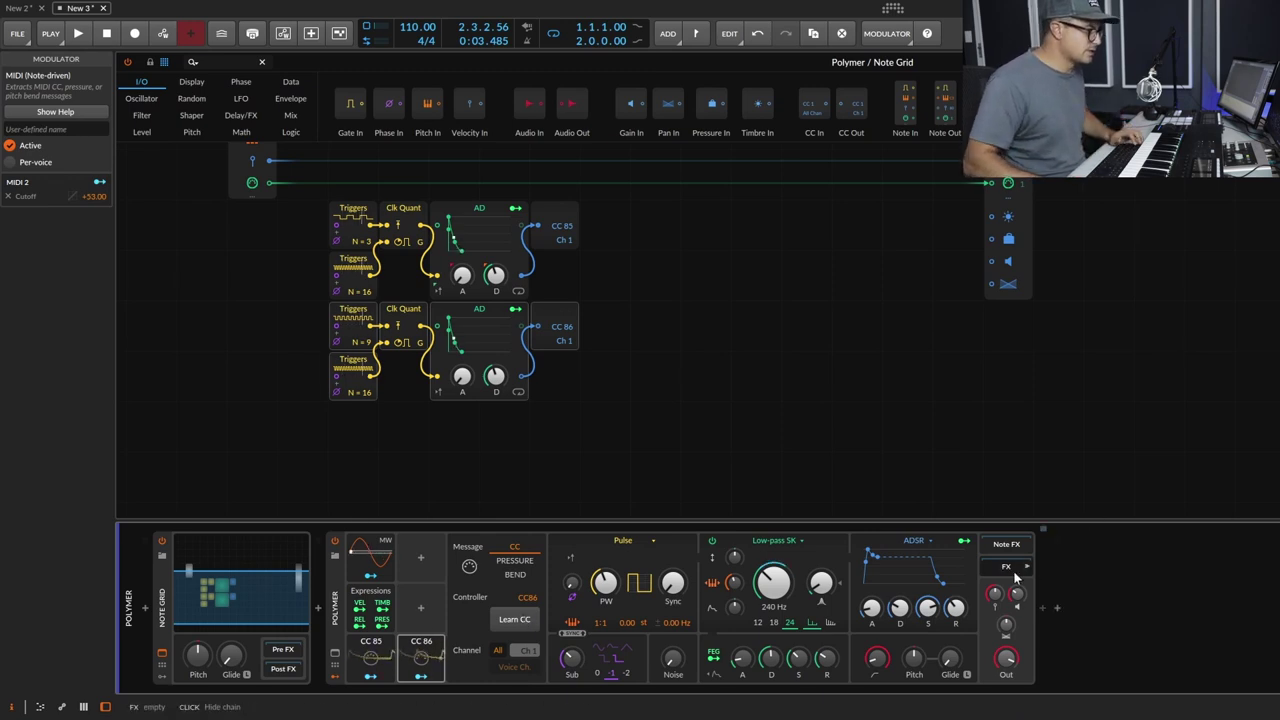
Search the devices for reverb and add Bitwig's Reverb after Polymer.
{"action": "left_click", "coordinate": [1052, 607]}
{"action": "type", "text": "reverb"}
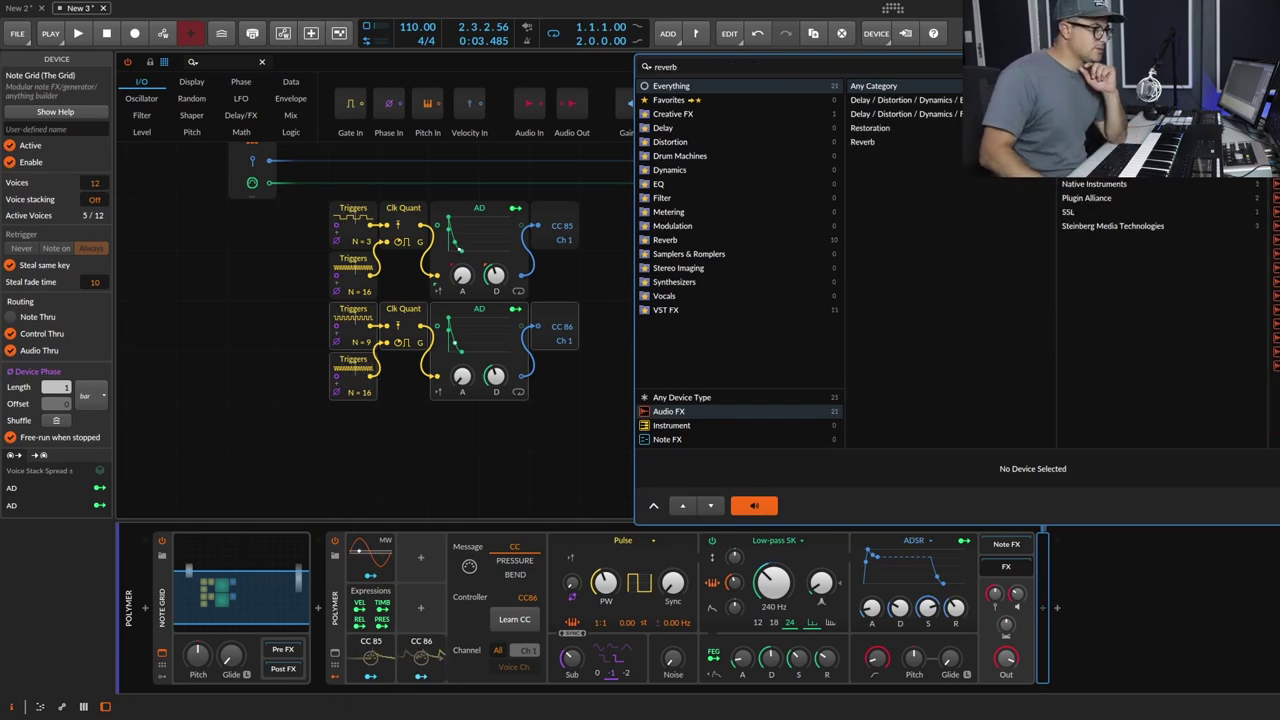
{"action": "key", "text": "Down"}
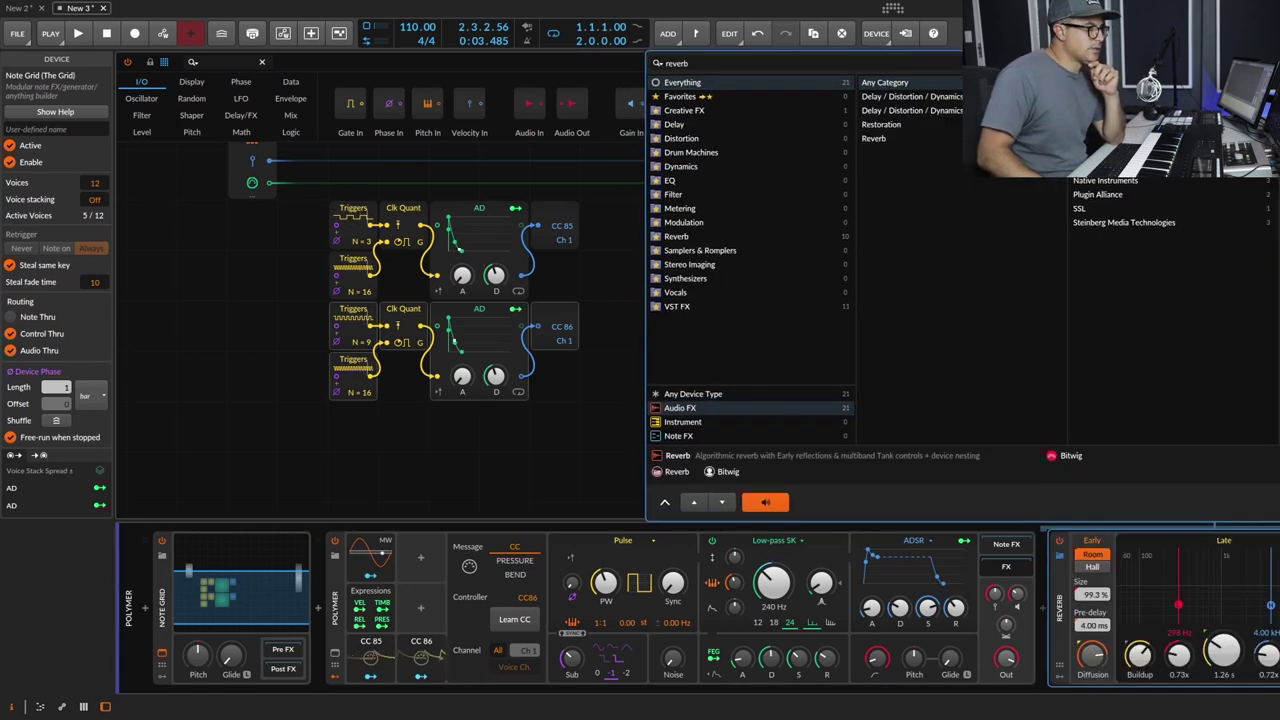
{"action": "key", "text": "Return"}
Duplicate the second module chain in the Note Grid and set the copy's CC Out to CC 87.
{"action": "left_click_drag", "start_coordinate": [680, 450], "coordinate": [322, 300]}
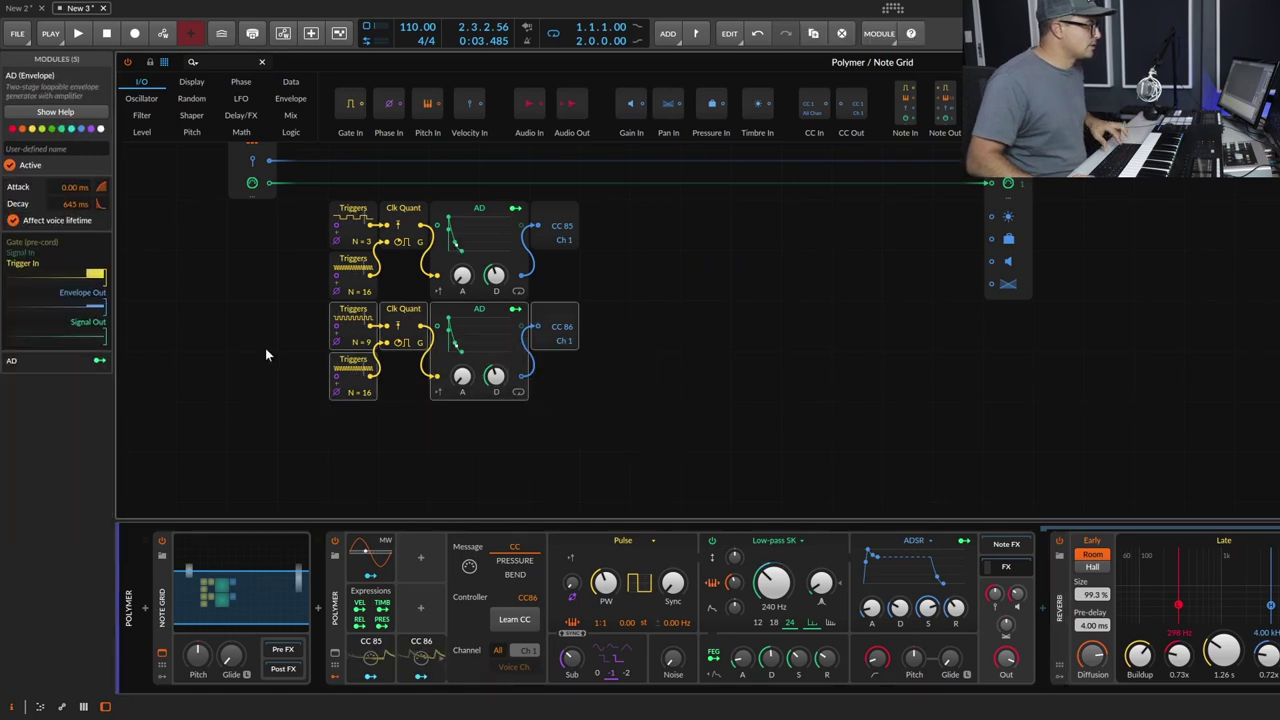
{"action": "key", "text": "ctrl+d"}
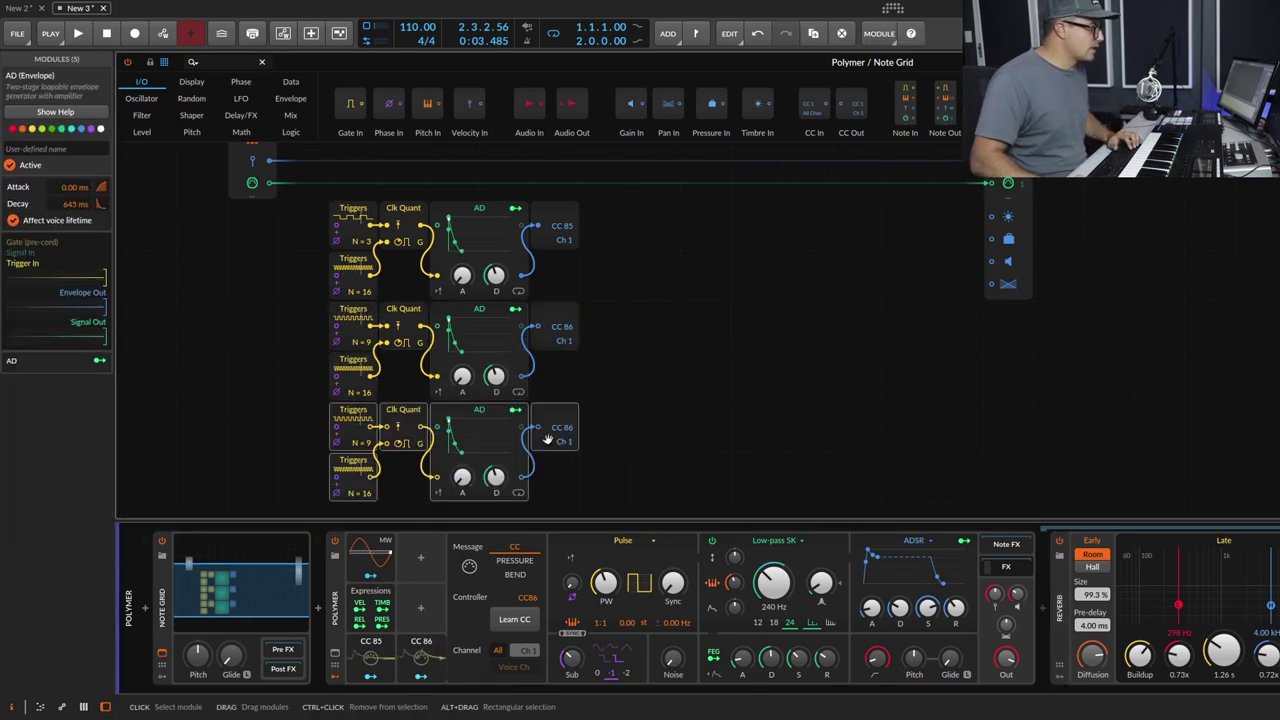
{"action": "left_click_drag", "start_coordinate": [568, 430], "coordinate": [568, 432]}
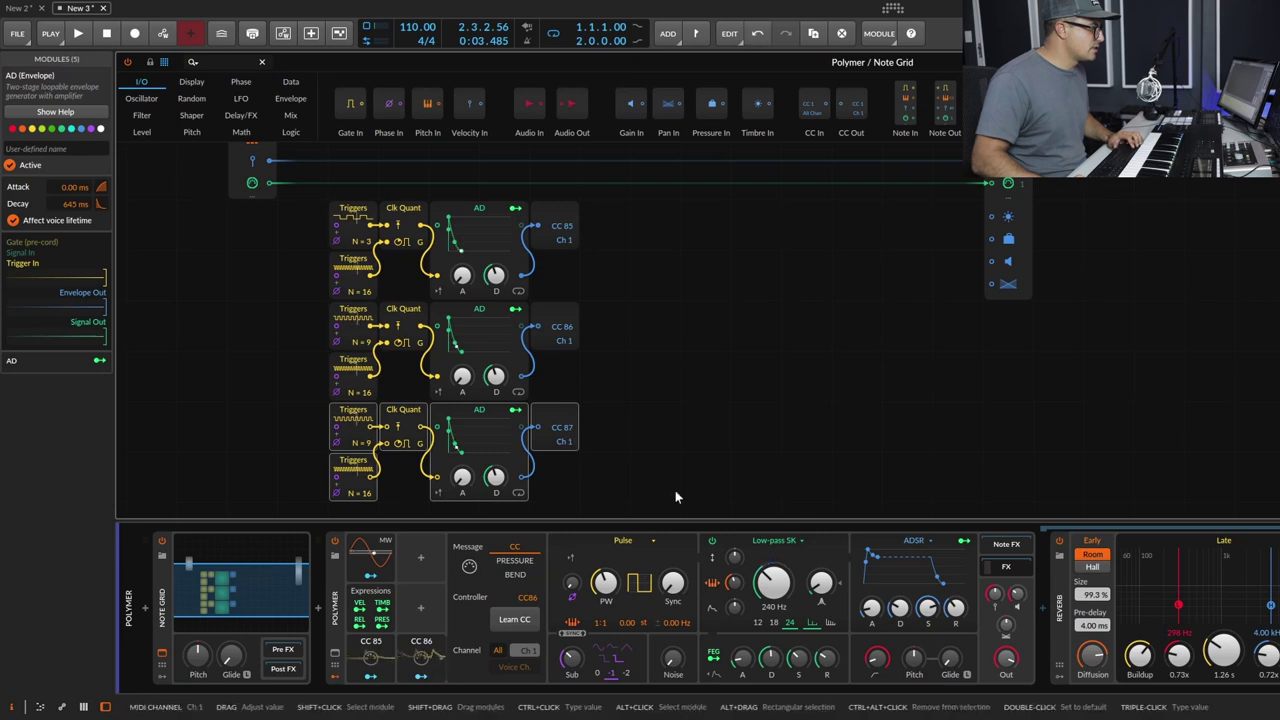
Duplicate the CC86 modulator as a CC87 modulator and map it to Reverb's Mix with an amount of +0.810.
{"action": "left_click", "coordinate": [421, 655]}
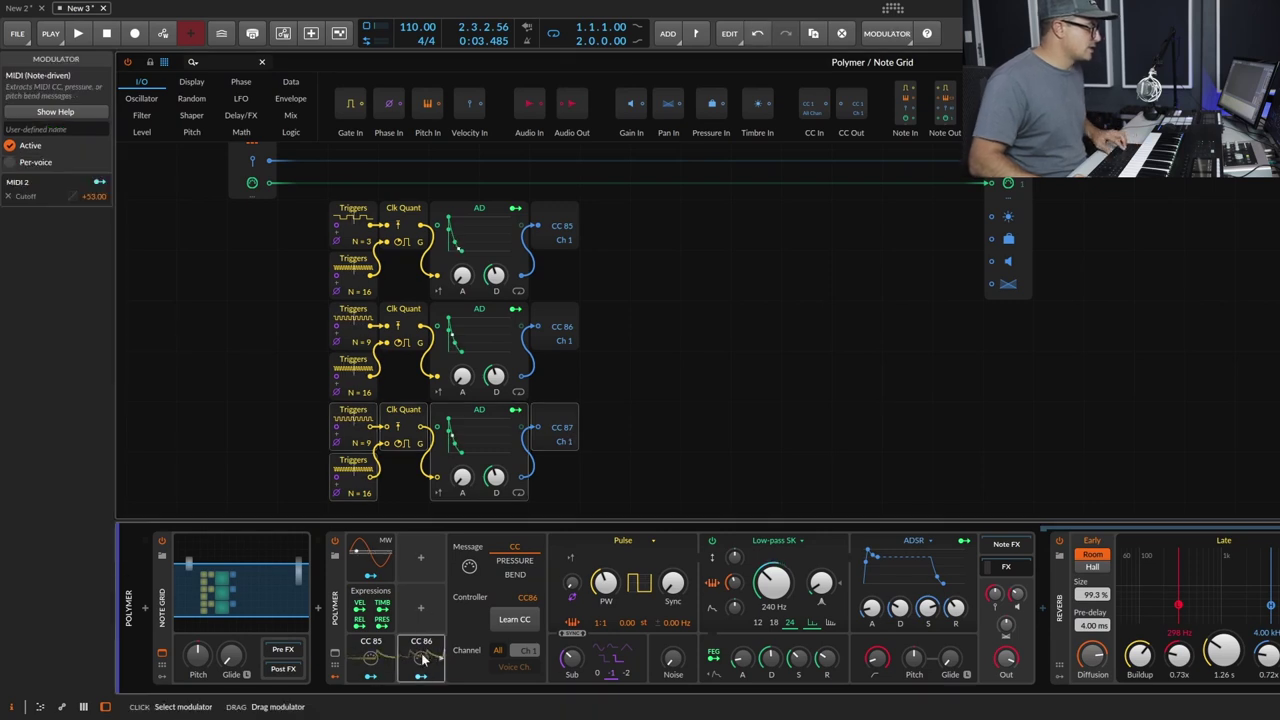
{"action": "key", "text": "ctrl+d"}
{"action": "left_click", "coordinate": [557, 656]}
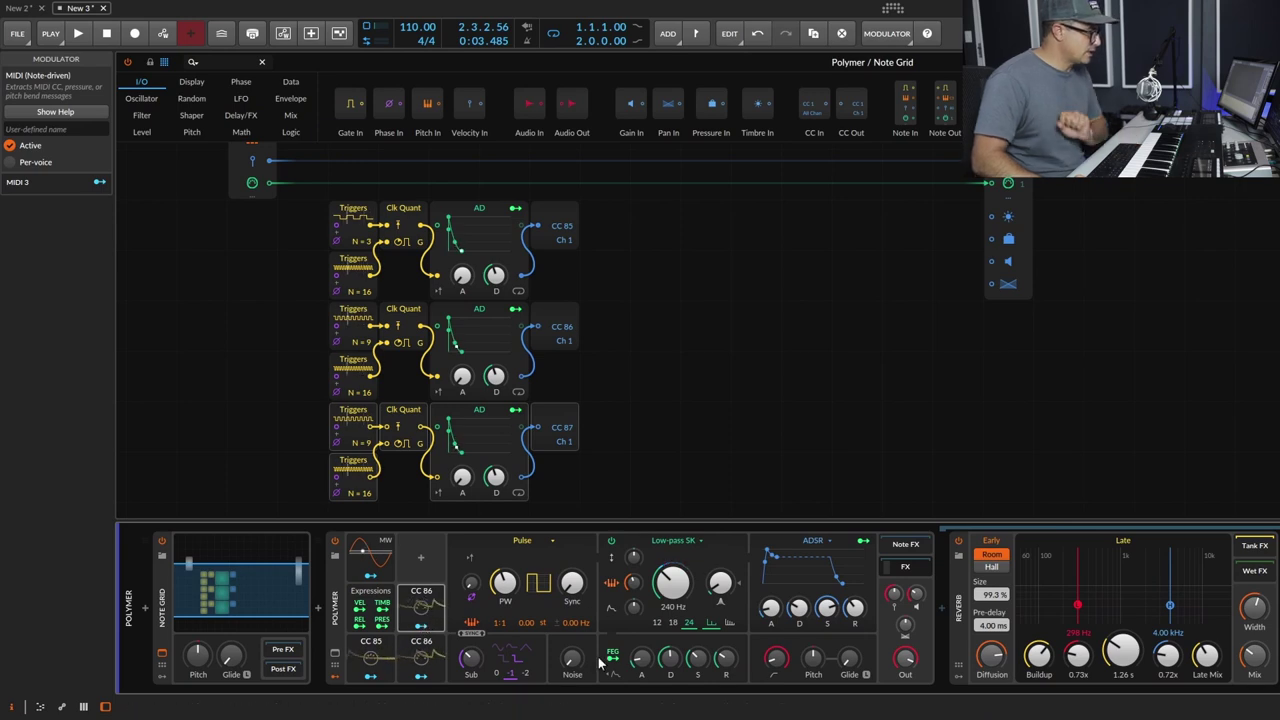
{"action": "left_click", "coordinate": [440, 612]}
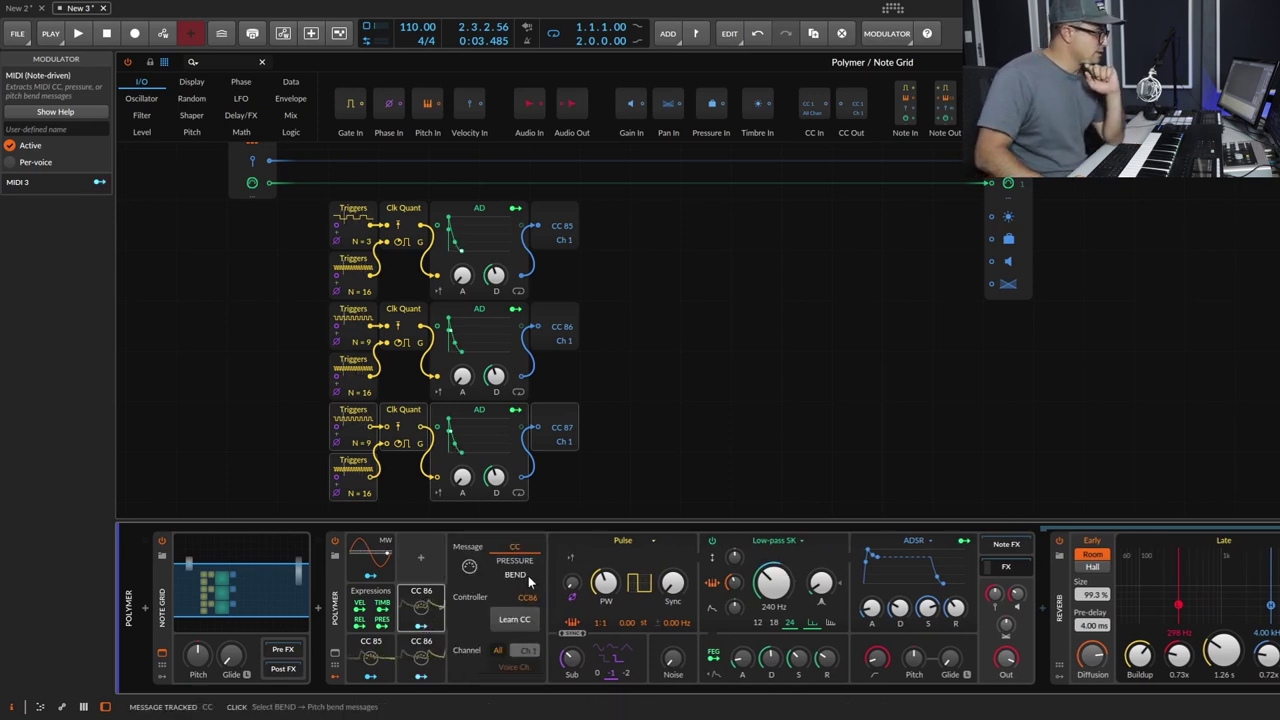
{"action": "left_click", "coordinate": [421, 628]}
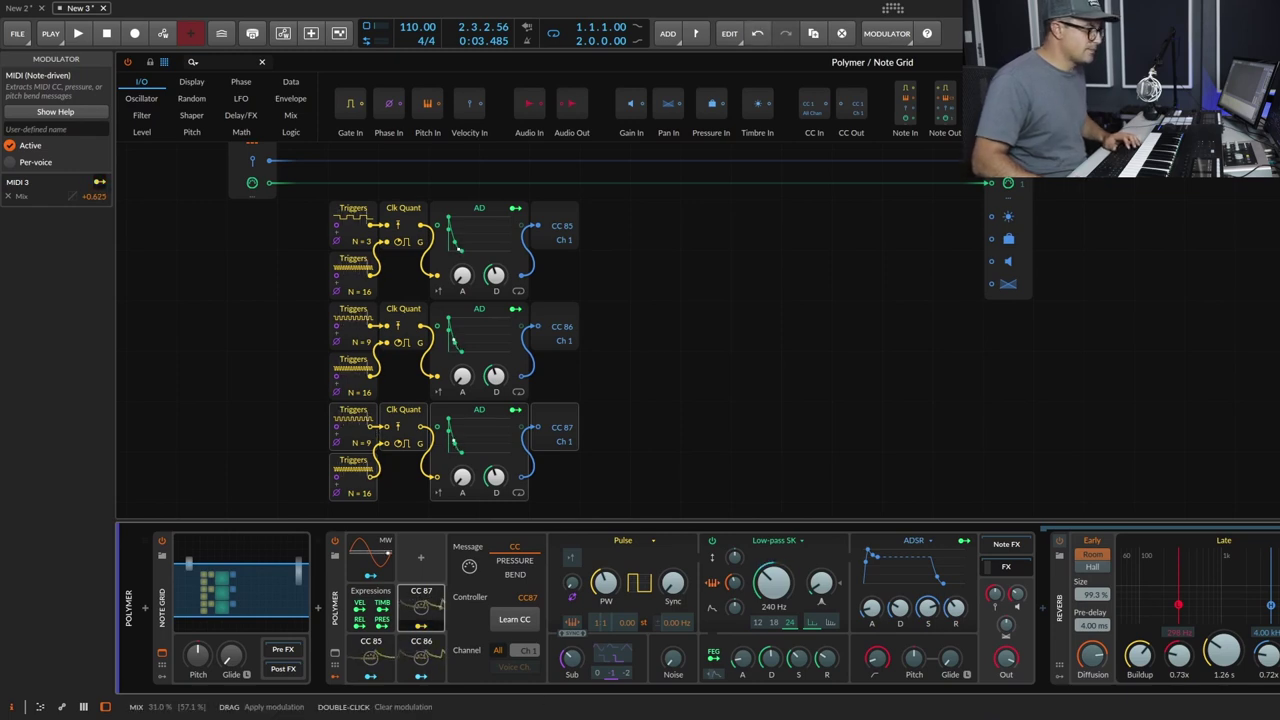
{"action": "left_click", "coordinate": [421, 628]}
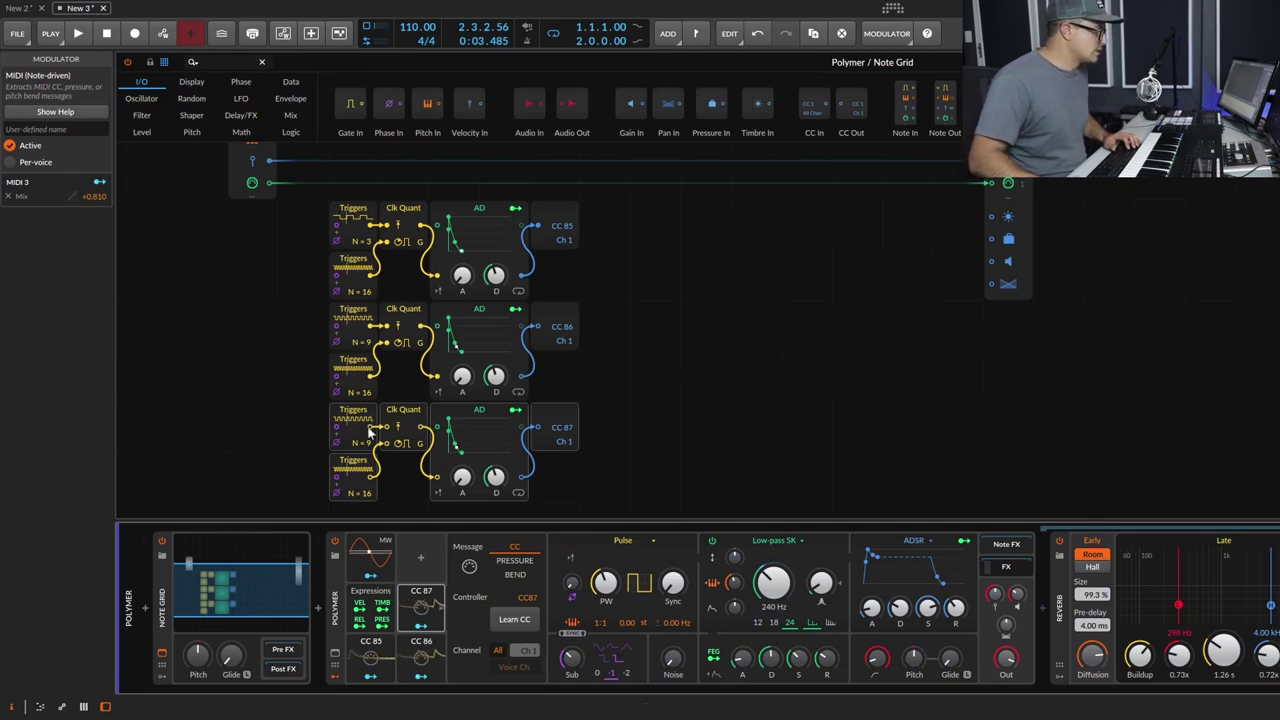
Set the upper Triggers module of the third chain to 5 steps and start playback.
{"action": "left_click_drag", "start_coordinate": [367, 444], "coordinate": [367, 454]}
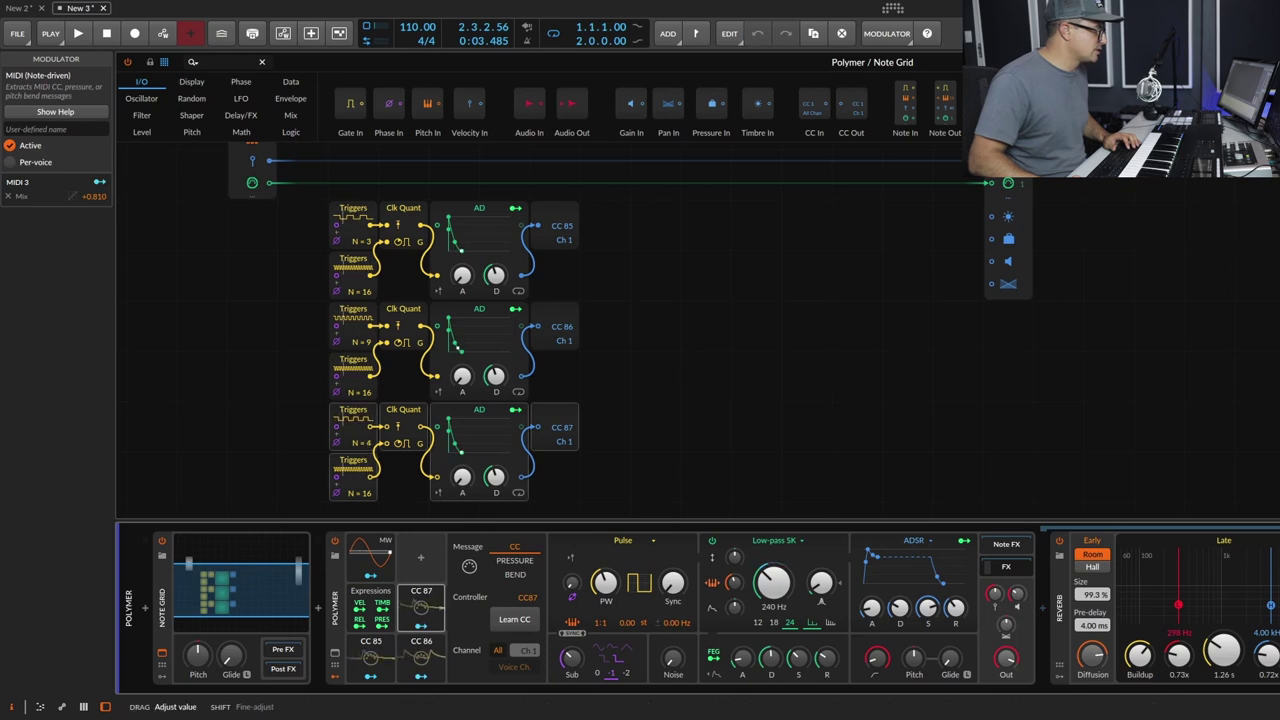
{"action": "key", "text": "space"}
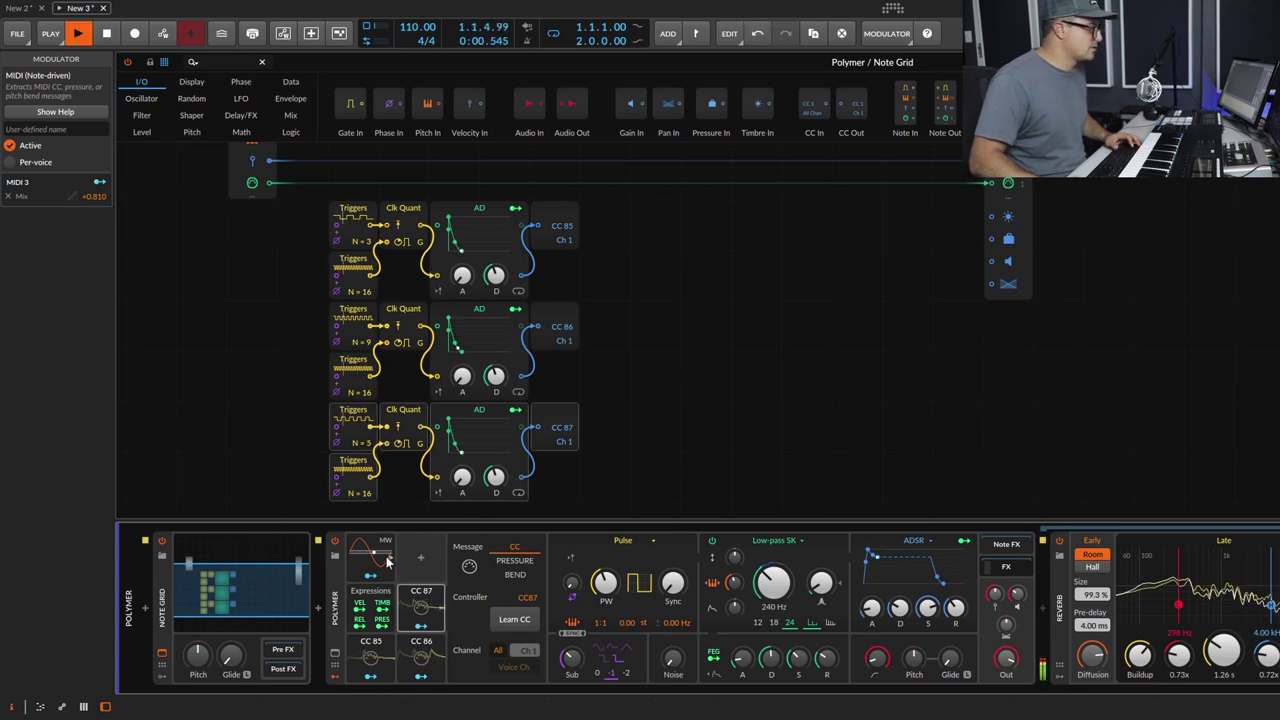
Lengthen the Reverb's late decay time to 3.89 s and stop playback.
{"action": "left_click_drag", "start_coordinate": [1223, 652], "coordinate": [1229, 668]}
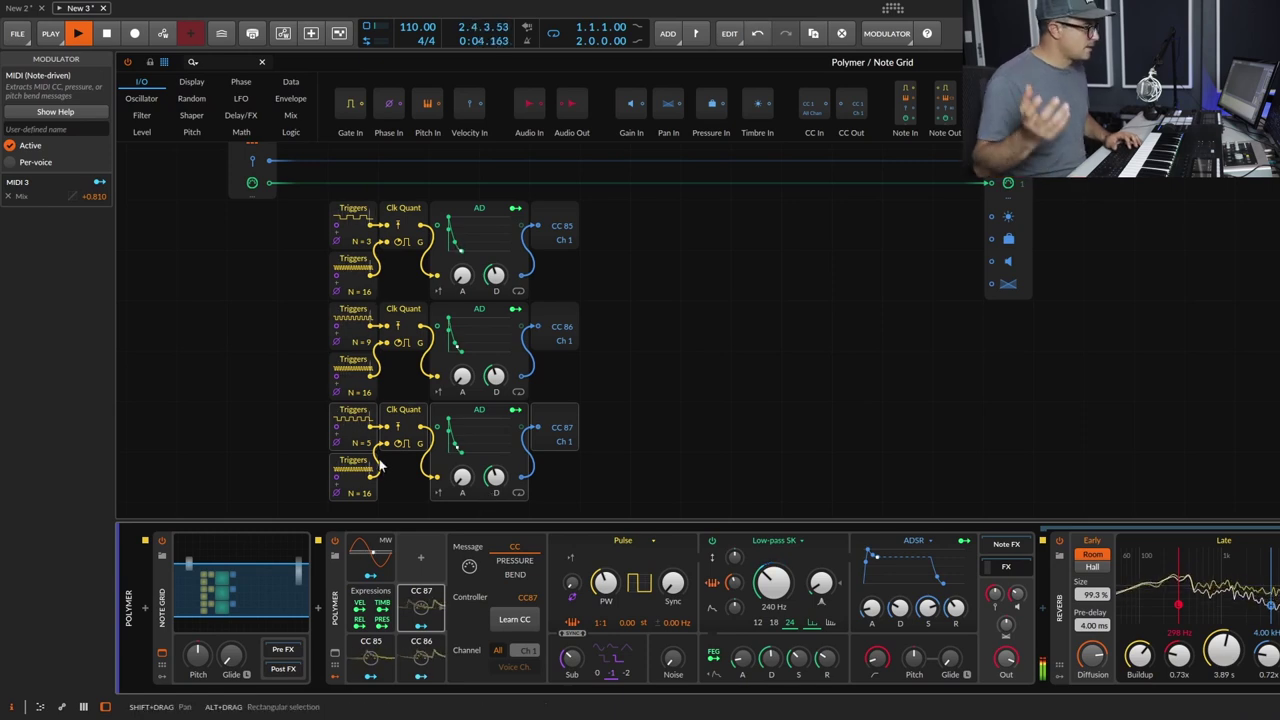
{"action": "key", "text": "space"}
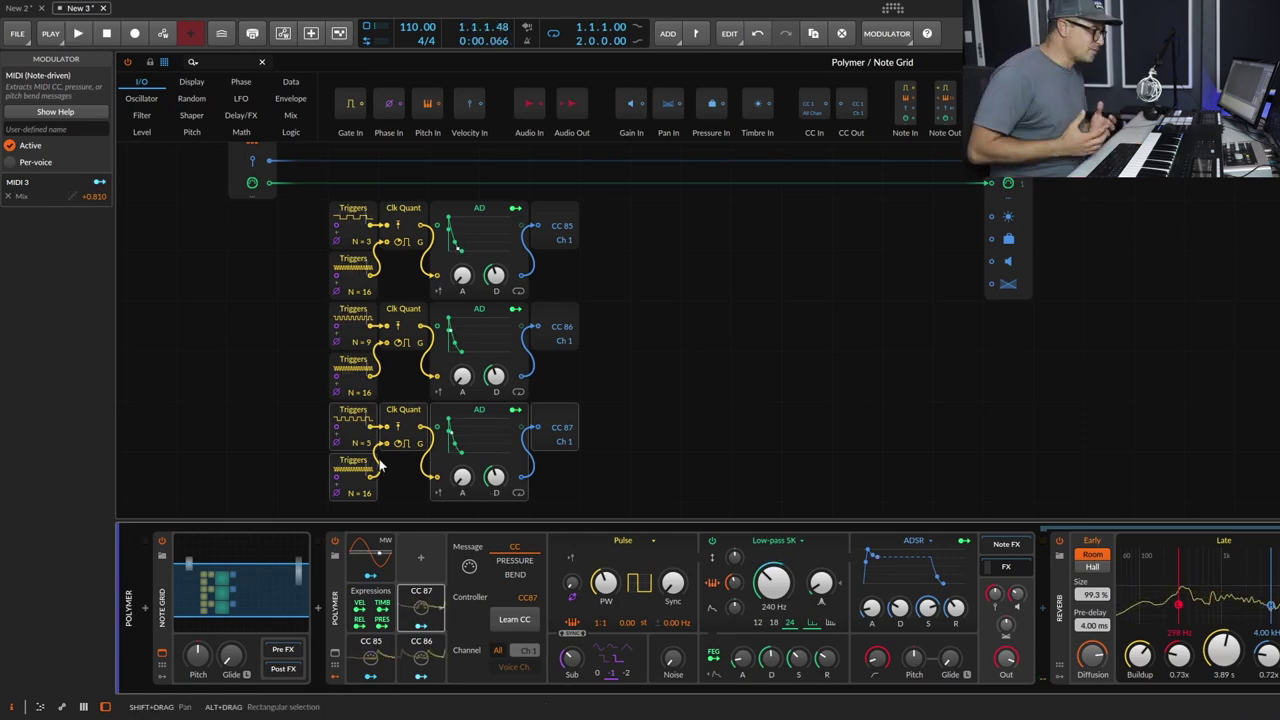
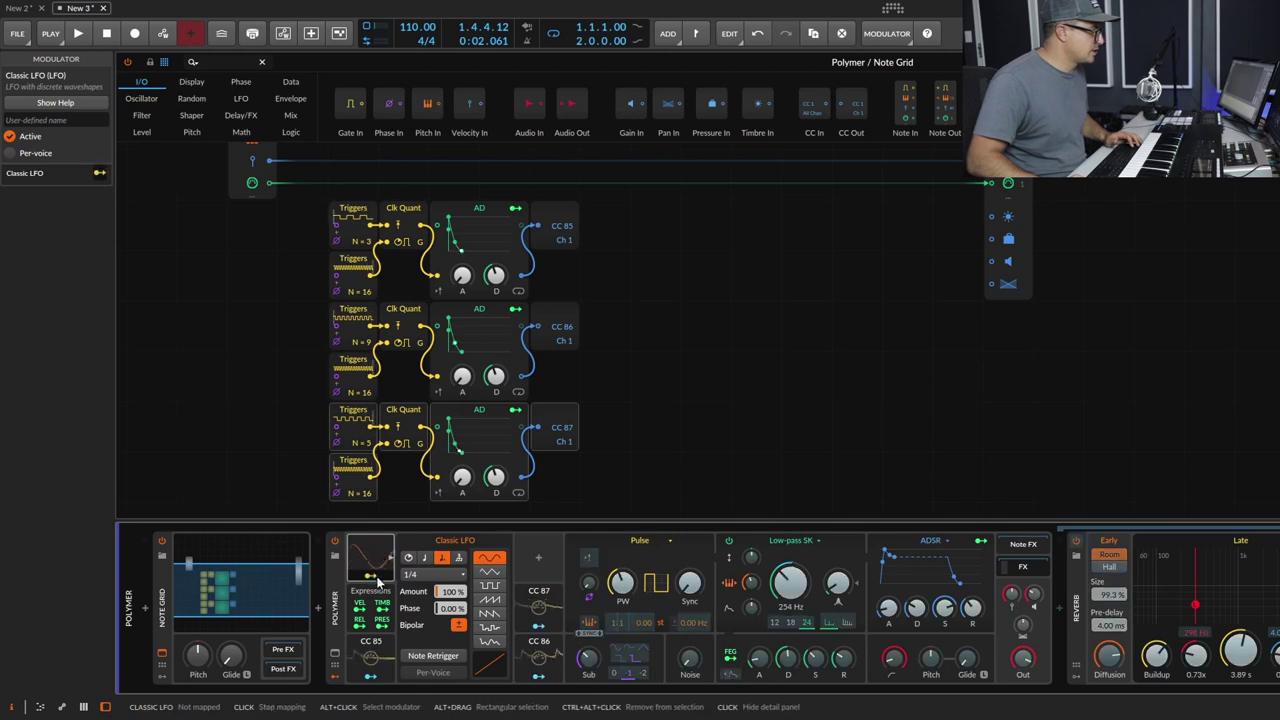
Map Polymer's Classic LFO modulator to the filter cutoff with an amount of +38.00 and start playback.
{"action": "left_click_drag", "start_coordinate": [790, 583], "coordinate": [790, 555]}
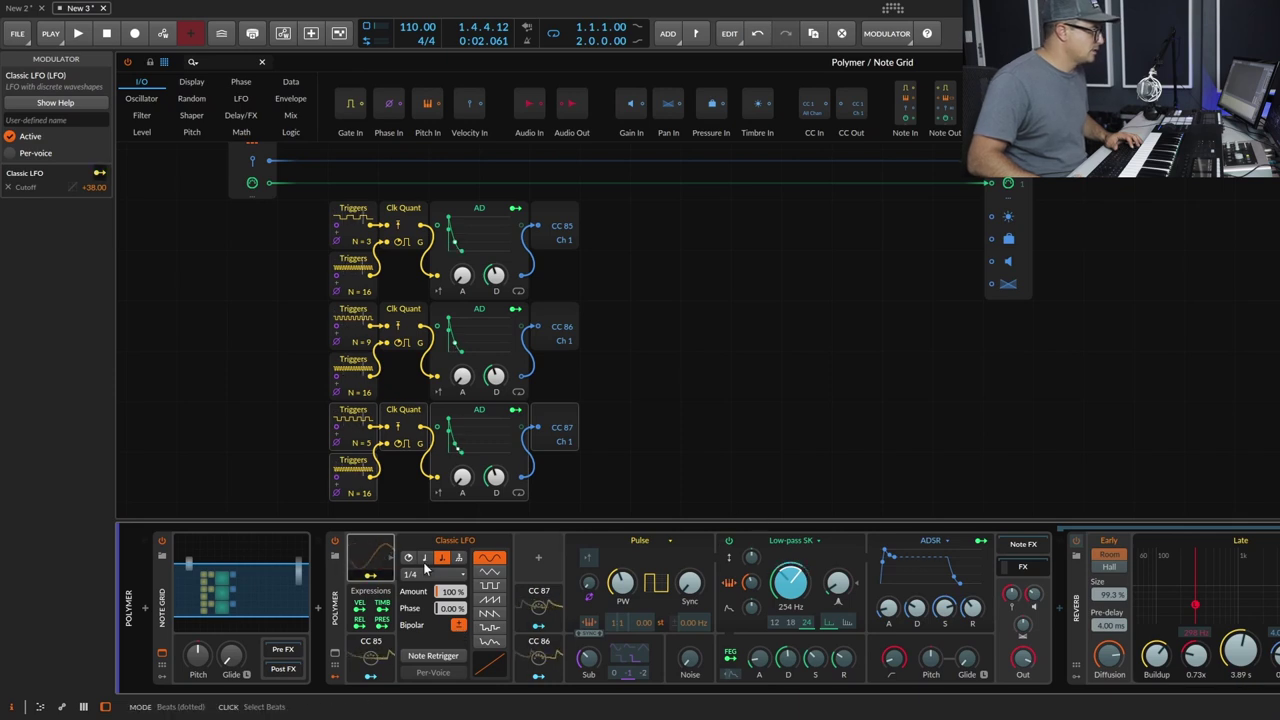
{"action": "left_click", "coordinate": [371, 576]}
{"action": "key", "text": "space"}
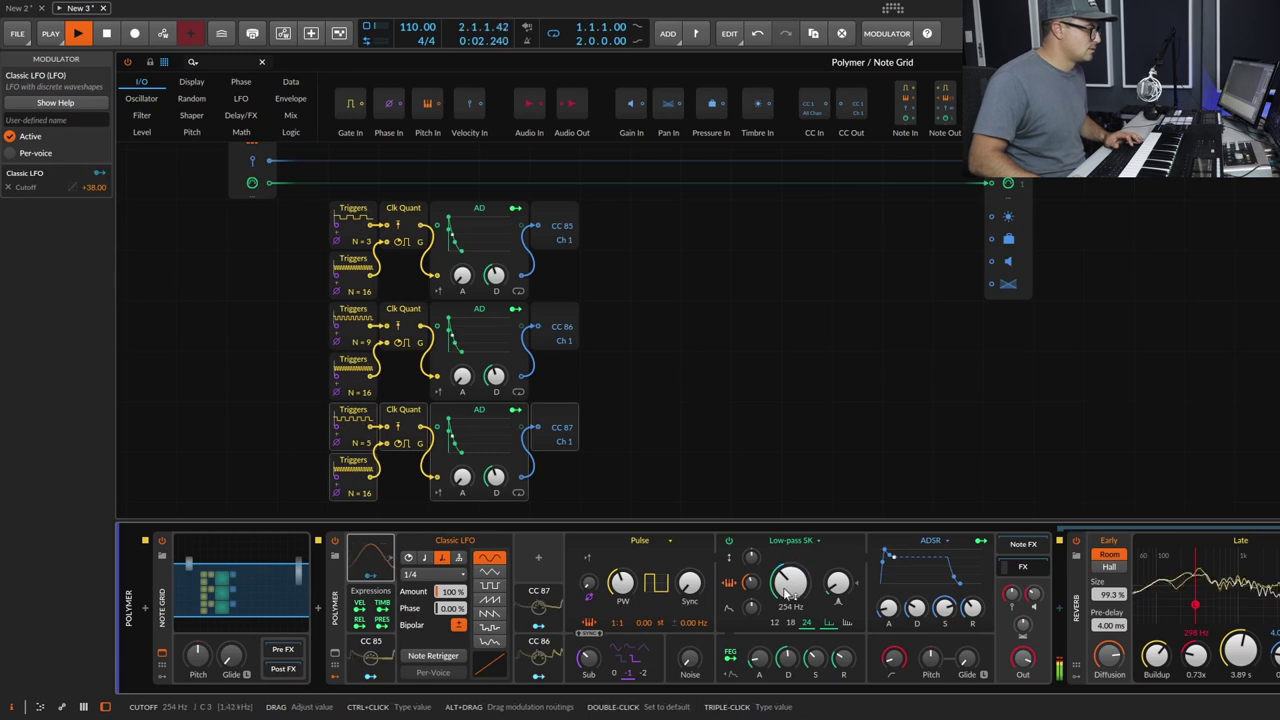
Set Polymer's filter cutoff to 269 Hz, fine-tune the ADSR's attack, and stop playback.
{"action": "left_click_drag", "start_coordinate": [804, 592], "coordinate": [800, 590]}
{"action": "left_click_drag", "start_coordinate": [890, 607], "coordinate": [890, 617]}
{"action": "left_click_drag", "start_coordinate": [886, 556], "coordinate": [886, 556]}
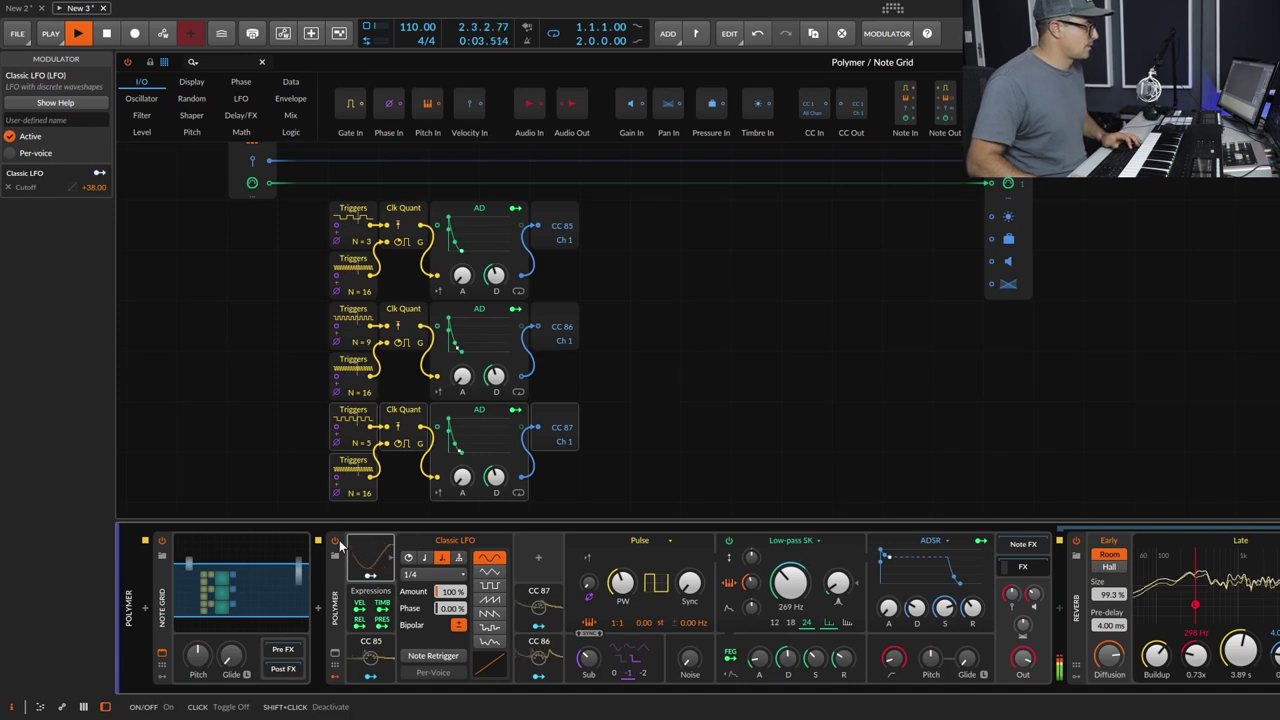
{"action": "key", "text": "space"}
Set Polymer's voice stacking to 2 and add a Voice Stack modulator to its empty modulator slot.
{"action": "left_click", "coordinate": [334, 608]}
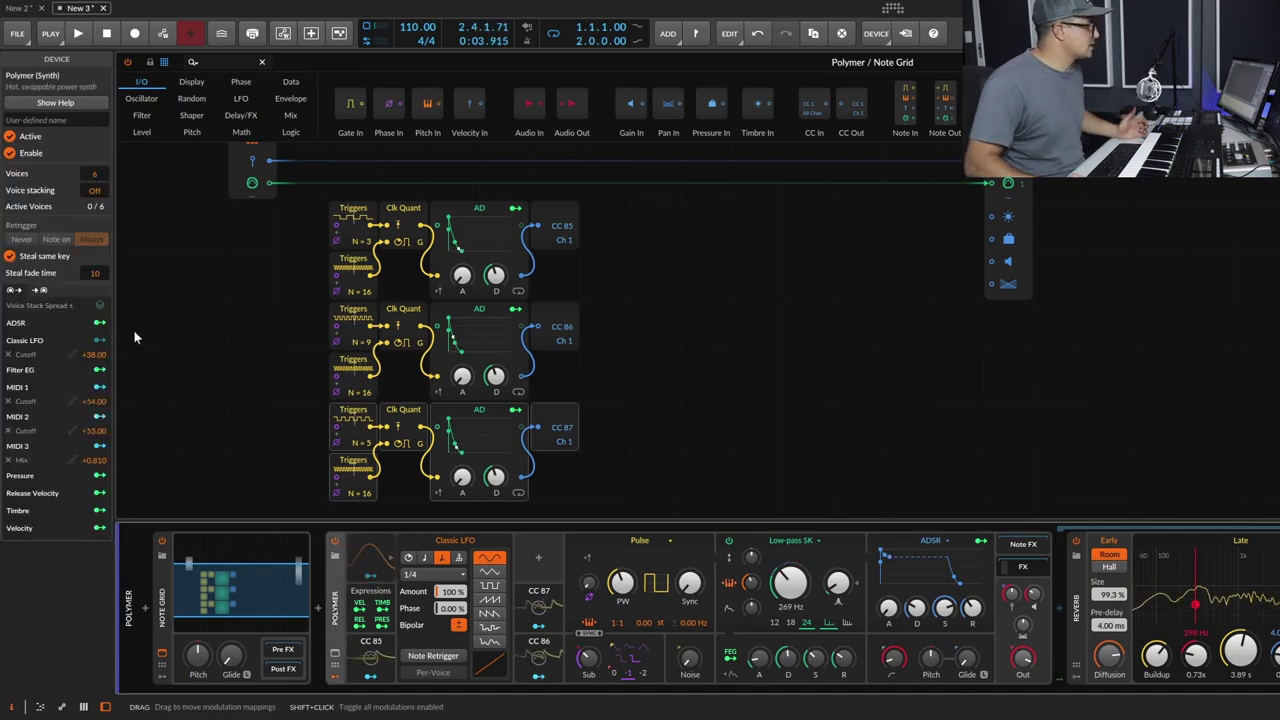
{"action": "left_click_drag", "start_coordinate": [94, 192], "coordinate": [94, 176]}
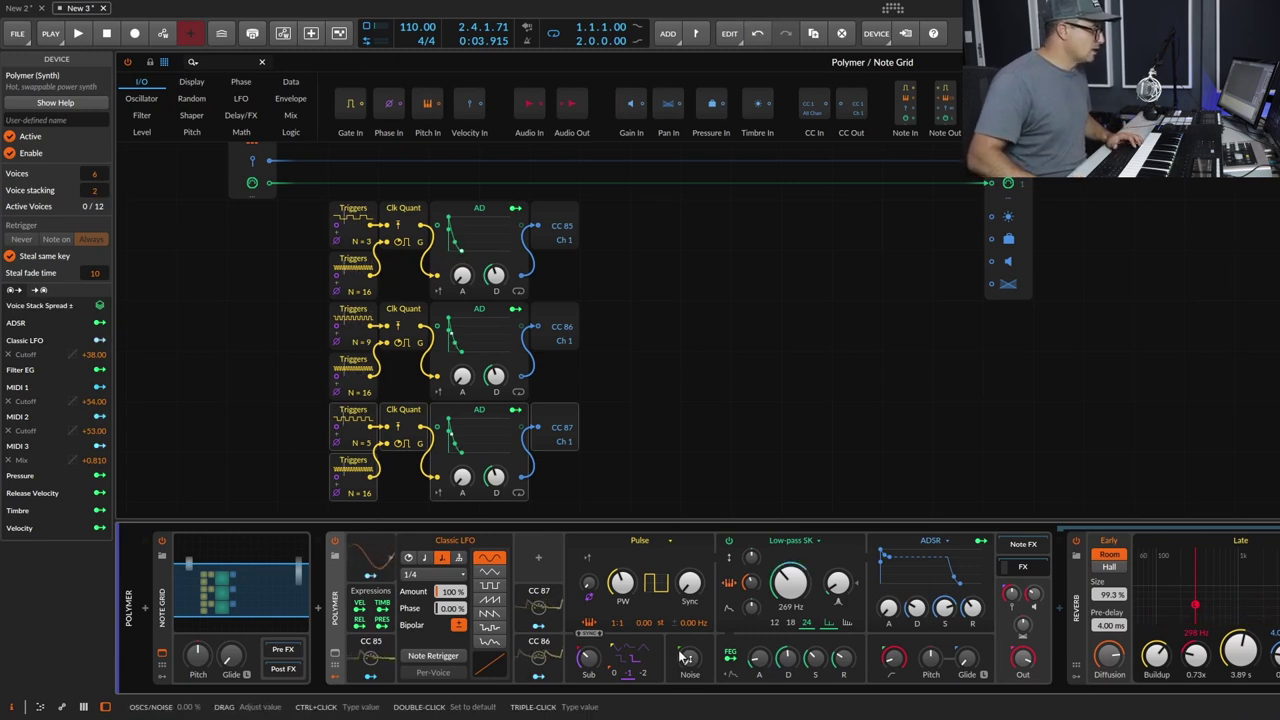
{"action": "left_click", "coordinate": [545, 554]}
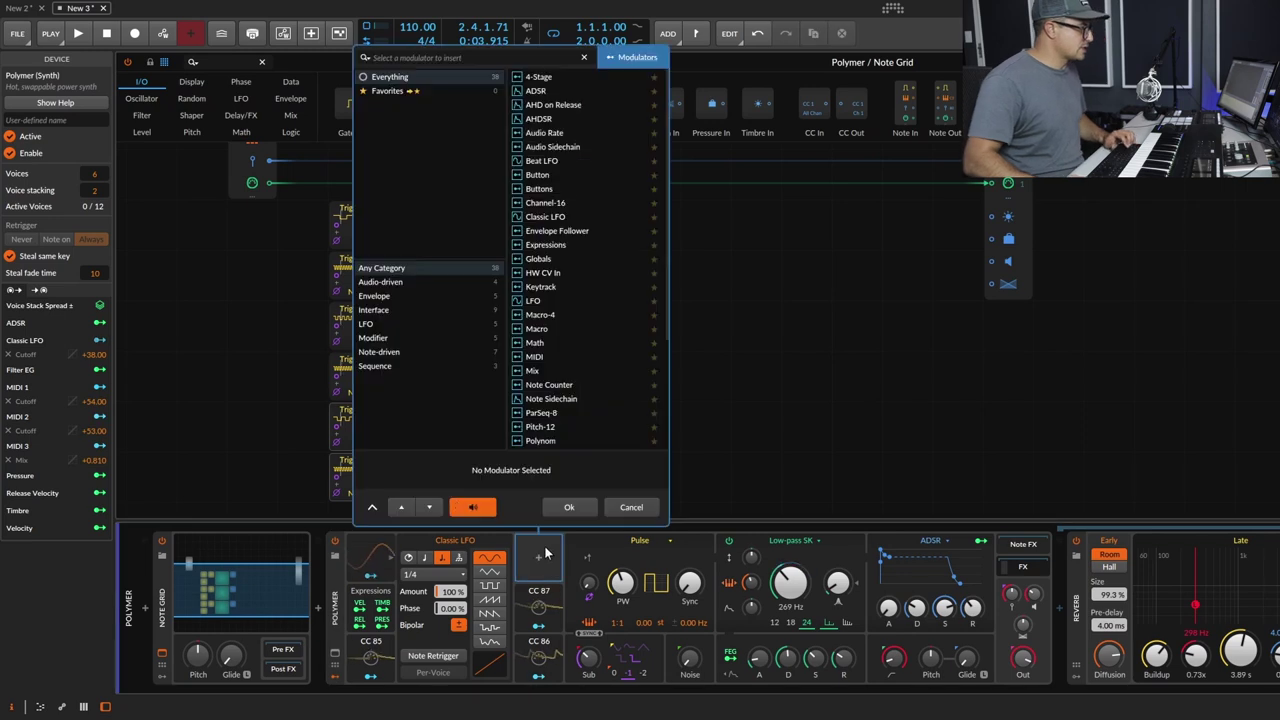
{"action": "type", "text": "voi"}
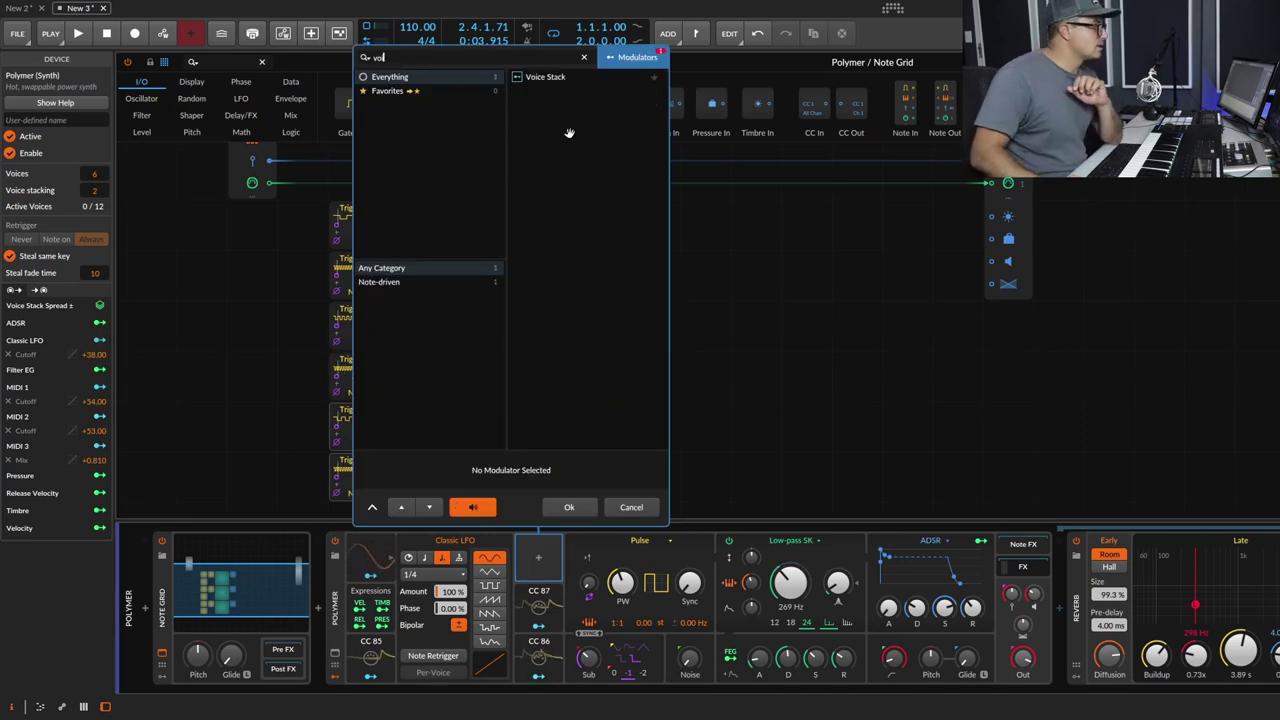
{"action": "left_click", "coordinate": [545, 76]}
{"action": "left_click", "coordinate": [569, 507]}
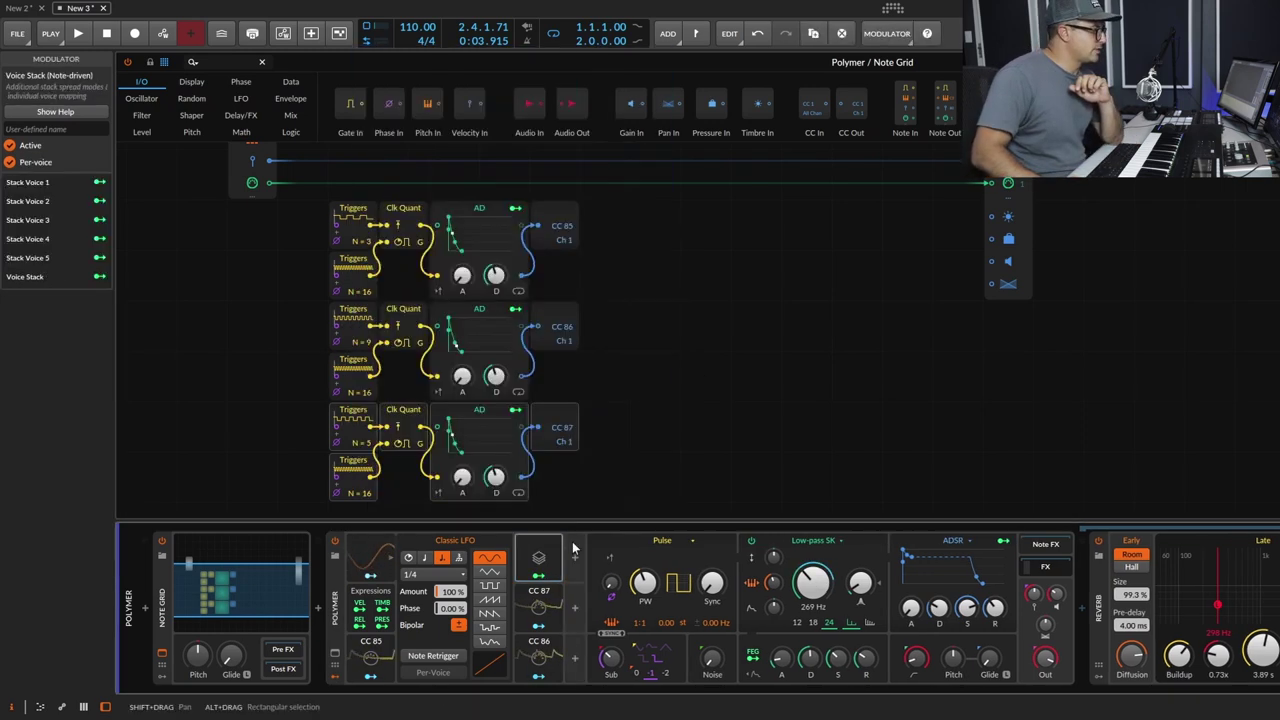
Map the Voice Stack modulator to Pitch at +0.100 and Pan at +1.010, and adjust Polymer's output level during playback.
{"action": "left_click", "coordinate": [675, 630]}
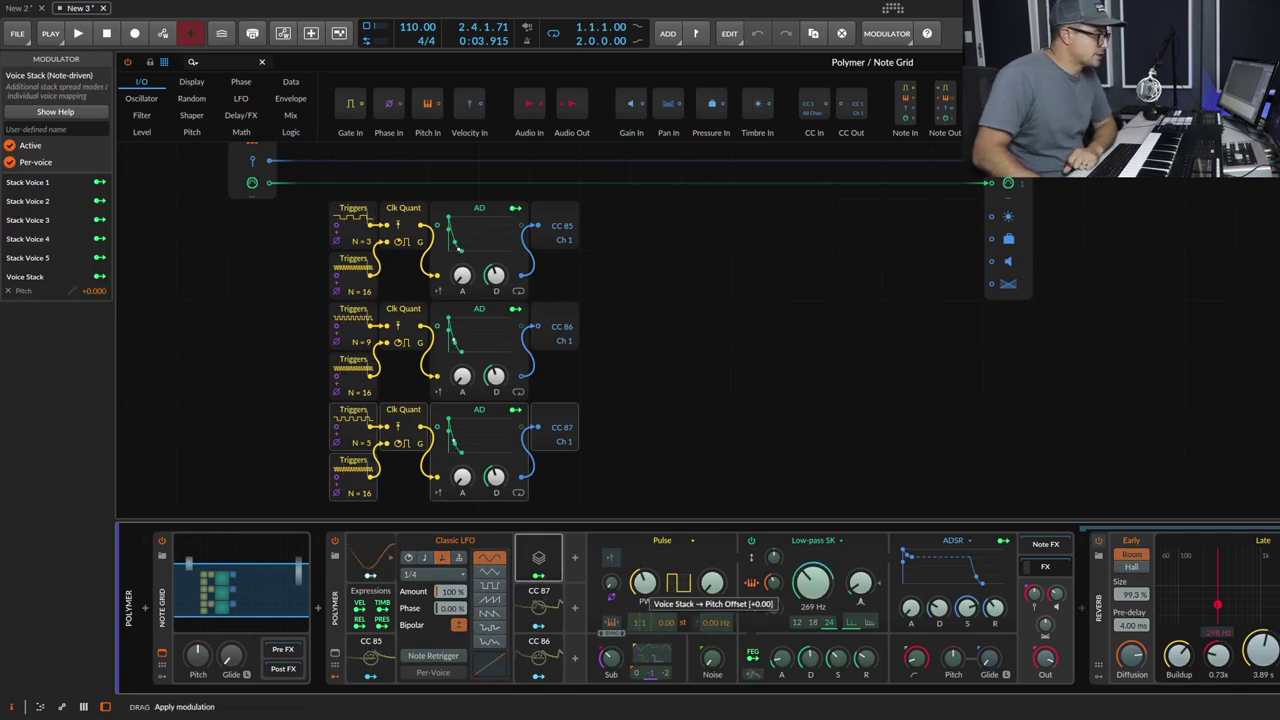
{"action": "left_click_drag", "start_coordinate": [675, 630], "coordinate": [680, 627]}
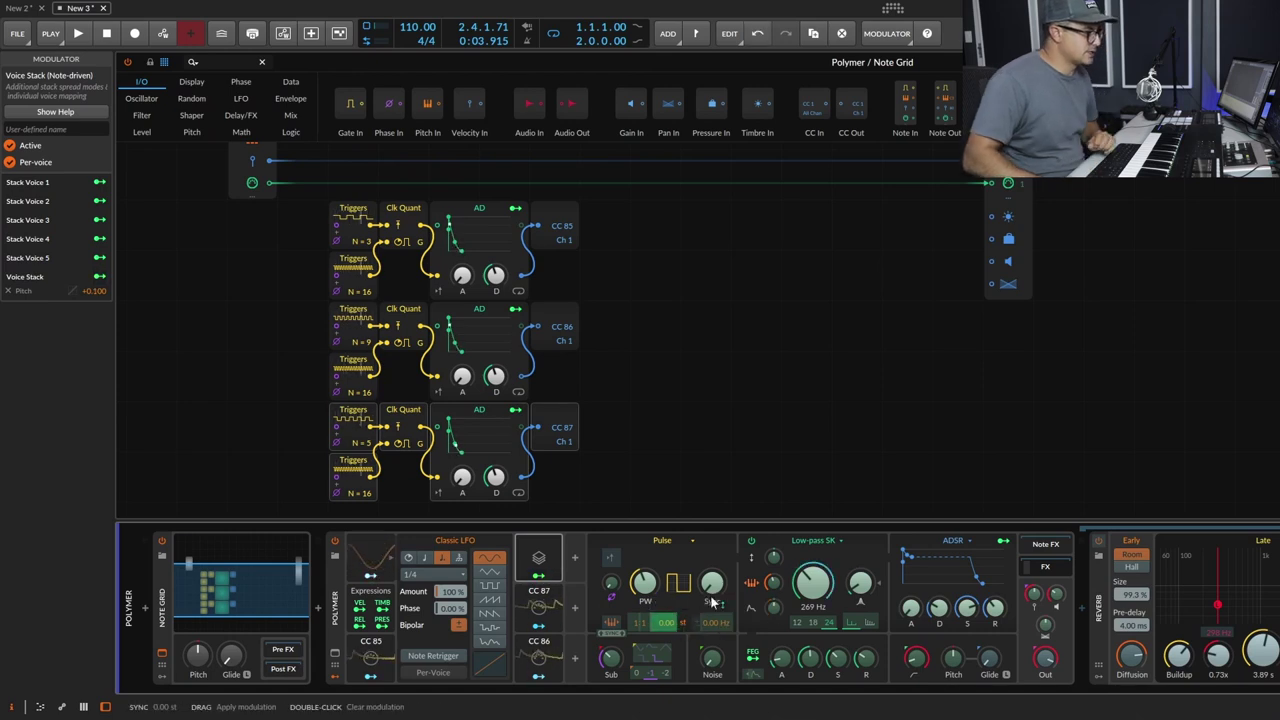
{"action": "left_click_drag", "start_coordinate": [1045, 633], "coordinate": [1045, 603]}
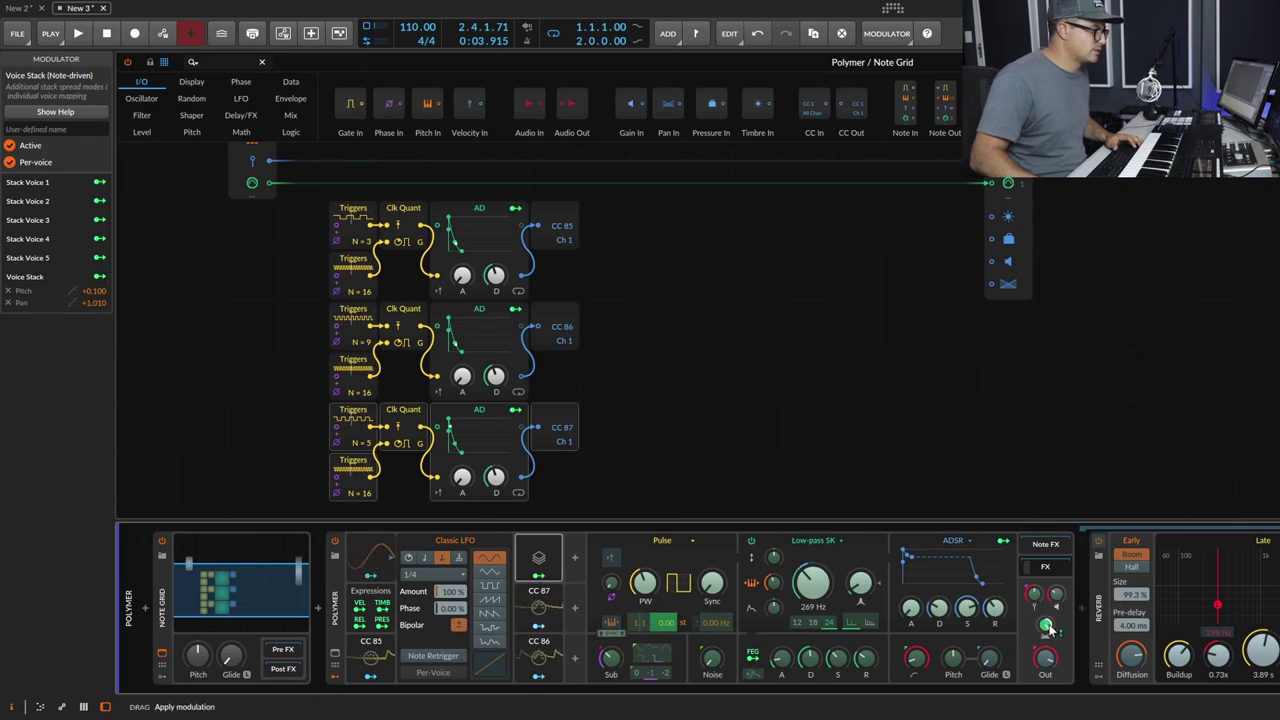
{"action": "key", "text": "space"}
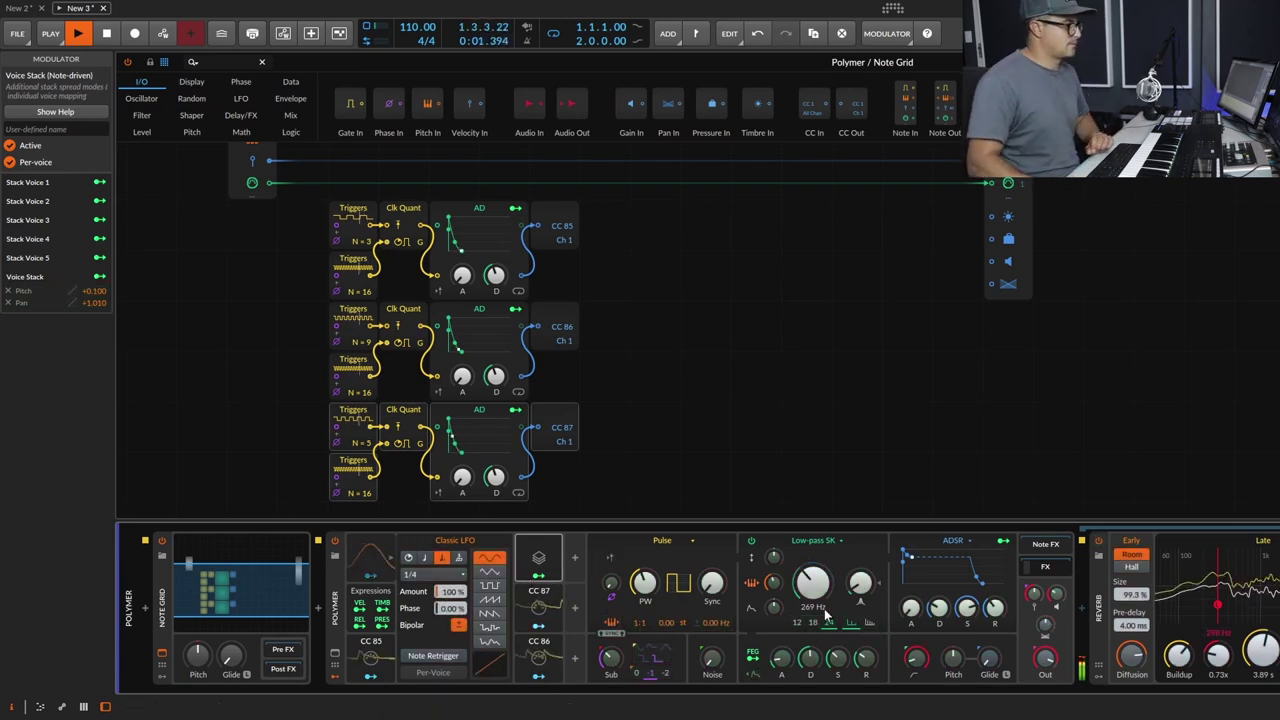
{"action": "left_click_drag", "start_coordinate": [1045, 659], "coordinate": [1044, 668]}
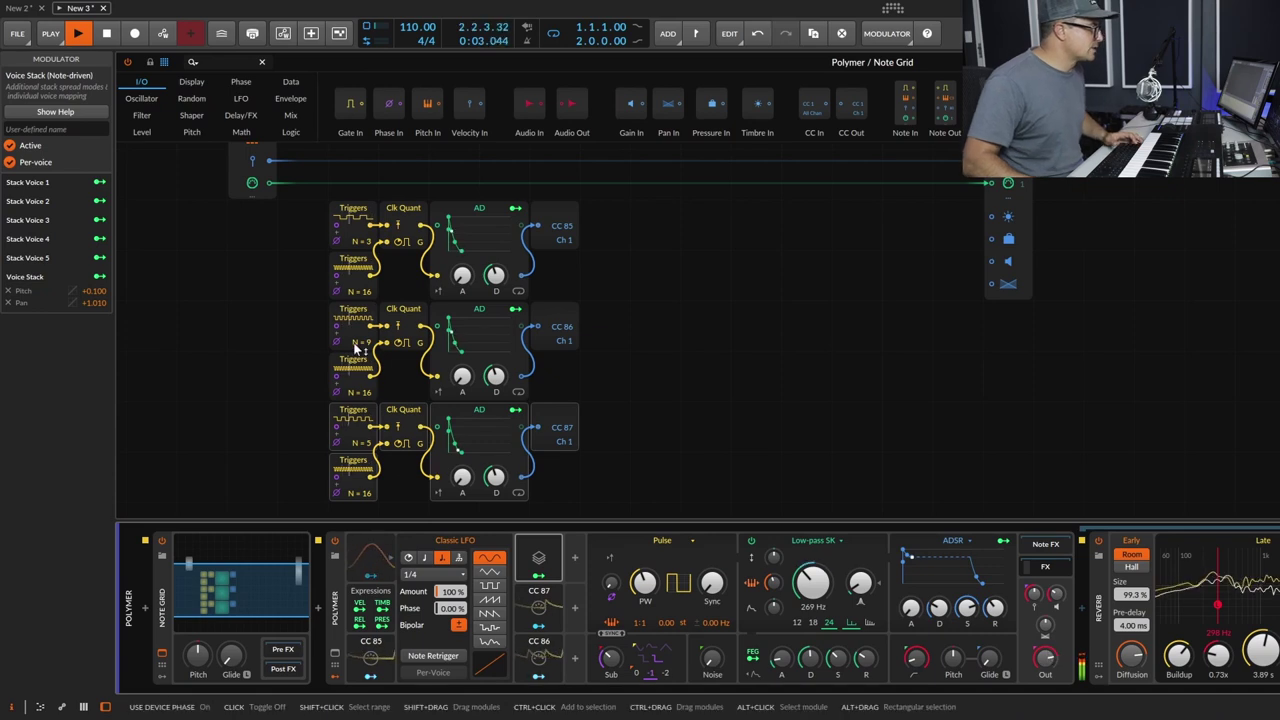
Set the upper Triggers modules of the CC 85, 86 and 87 chains to 5, 10 and 3 steps and fine-tune the filter's resonance.
{"action": "left_click_drag", "start_coordinate": [366, 342], "coordinate": [369, 342]}
{"action": "left_click_drag", "start_coordinate": [367, 242], "coordinate": [367, 242]}
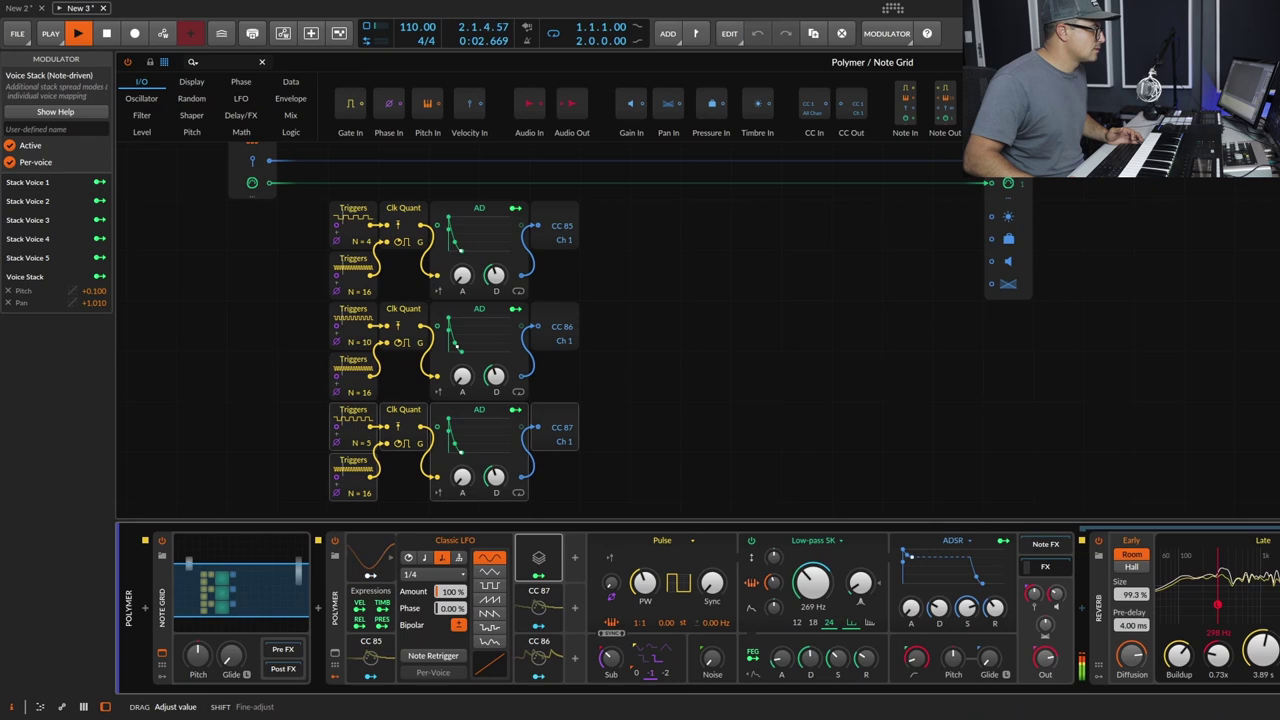
{"action": "left_click_drag", "start_coordinate": [371, 294], "coordinate": [371, 294]}
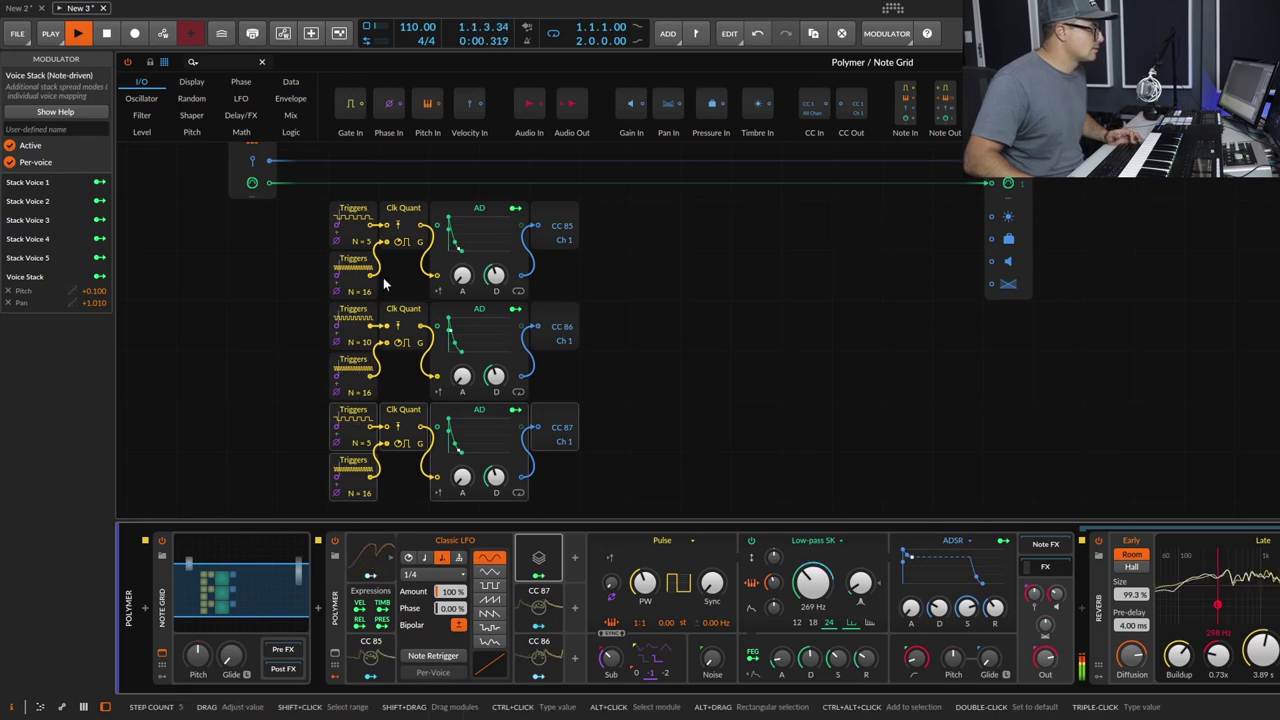
{"action": "left_click_drag", "start_coordinate": [370, 445], "coordinate": [370, 448]}
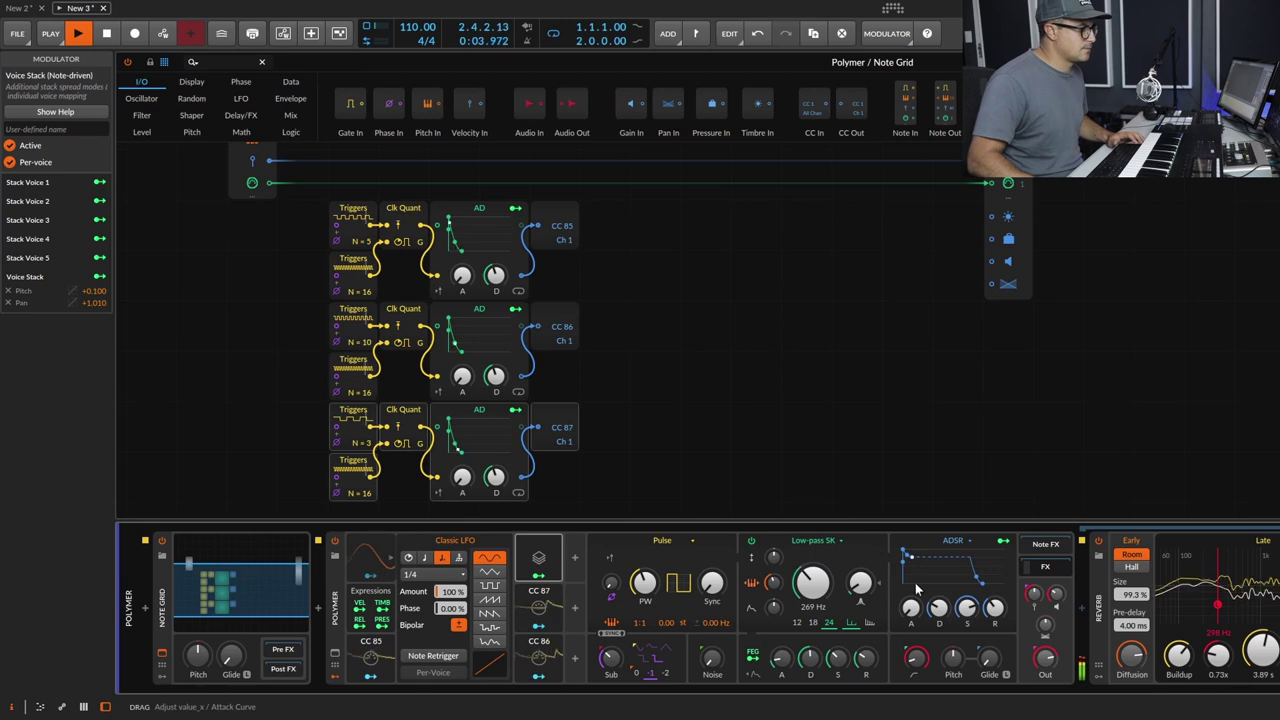
{"action": "mouse_move", "coordinate": [859, 590]}
{"action": "left_mouse_down"}
{"action": "mouse_move", "coordinate": [859, 578]}
{"action": "mouse_move", "coordinate": [858, 597]}
{"action": "left_mouse_up"}
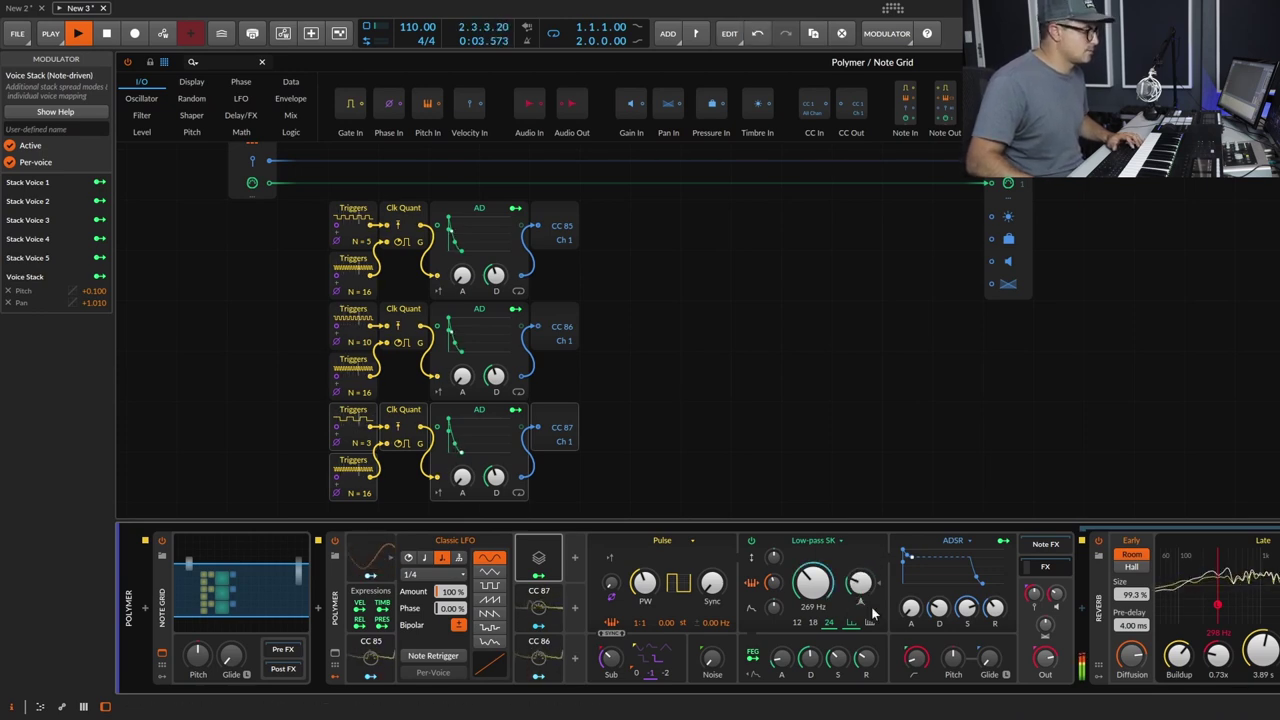
{"action": "key", "text": "space"}
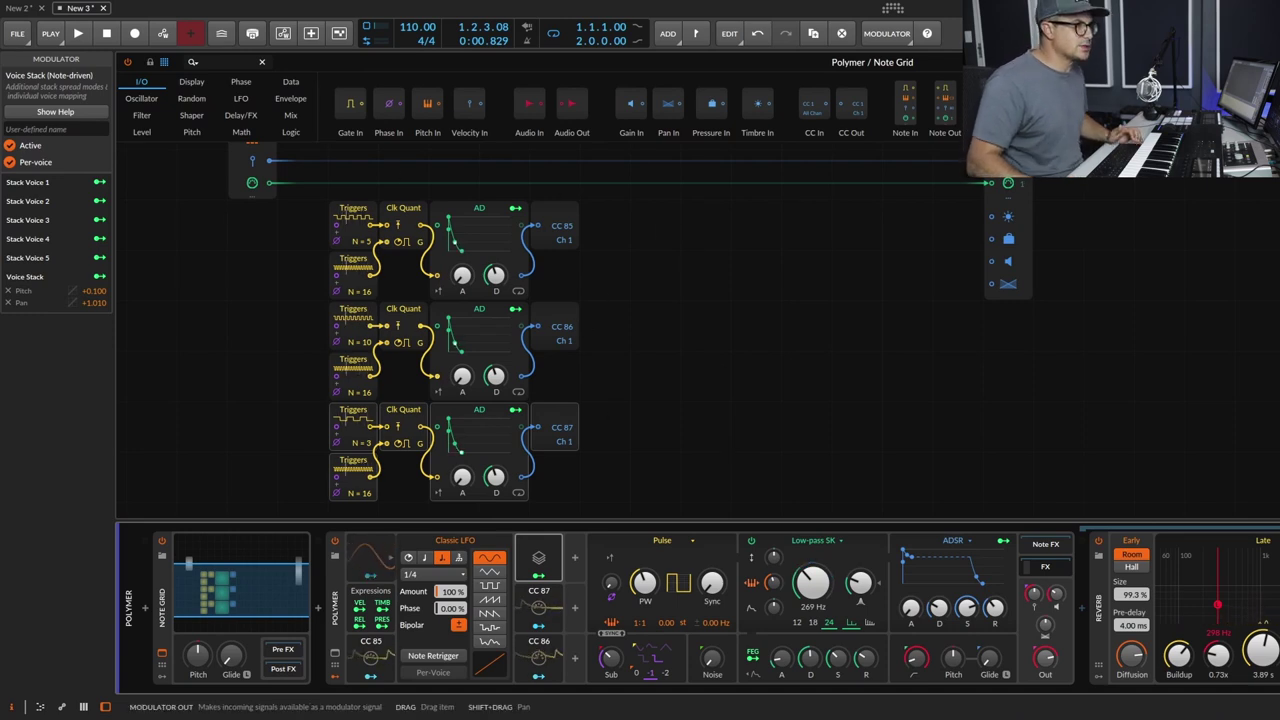
Close the Note Grid editor, add a second instrument track and insert a Drum Machine on it.
{"action": "key", "text": "Escape"}
{"action": "left_click", "coordinate": [304, 95]}
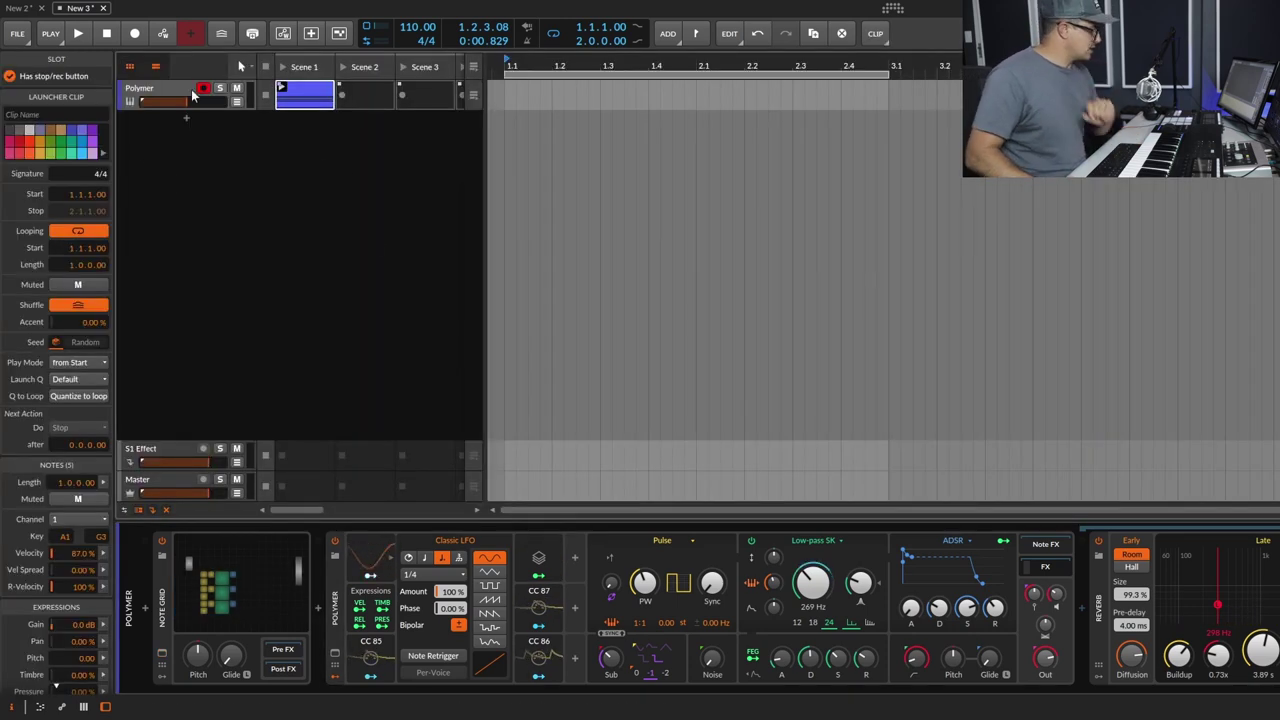
{"action": "double_click", "coordinate": [368, 242]}
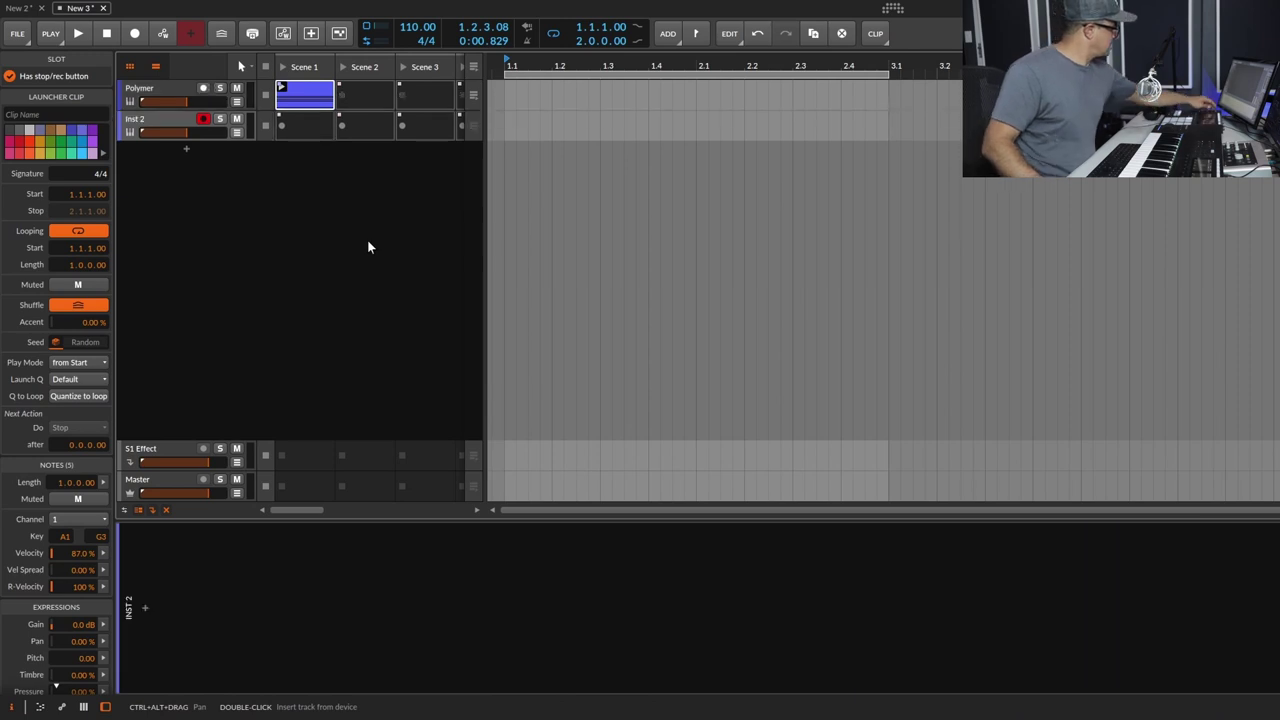
{"action": "key", "text": "b"}
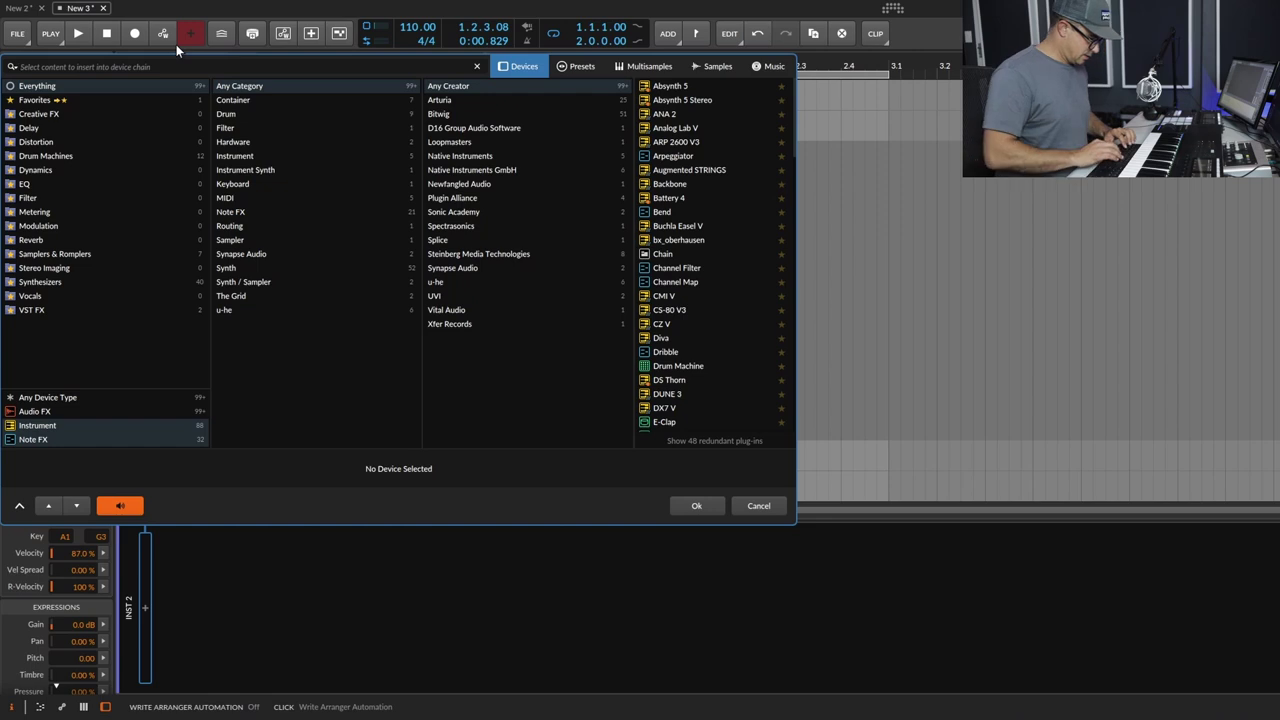
{"action": "type", "text": "dr"}
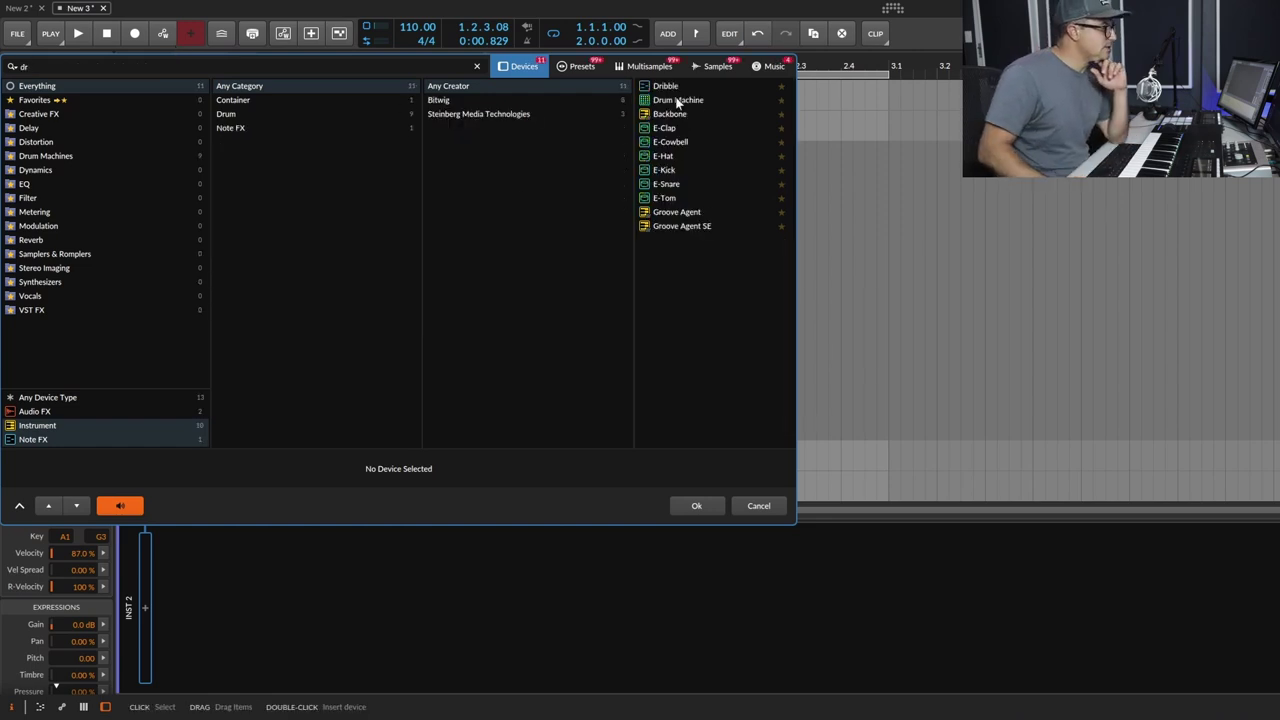
{"action": "left_click", "coordinate": [678, 99]}
{"action": "left_click", "coordinate": [696, 505]}
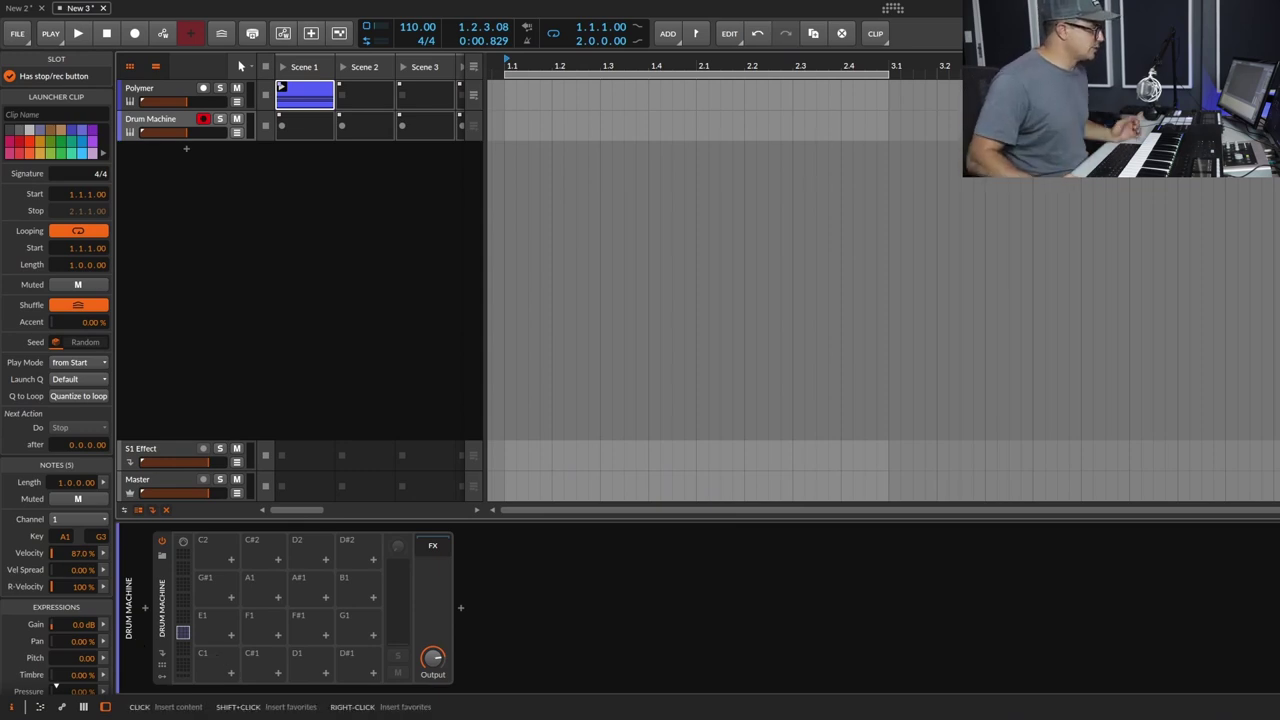
Load an E-Kick onto the Drum Machine's C1 pad.
{"action": "left_click", "coordinate": [231, 673]}
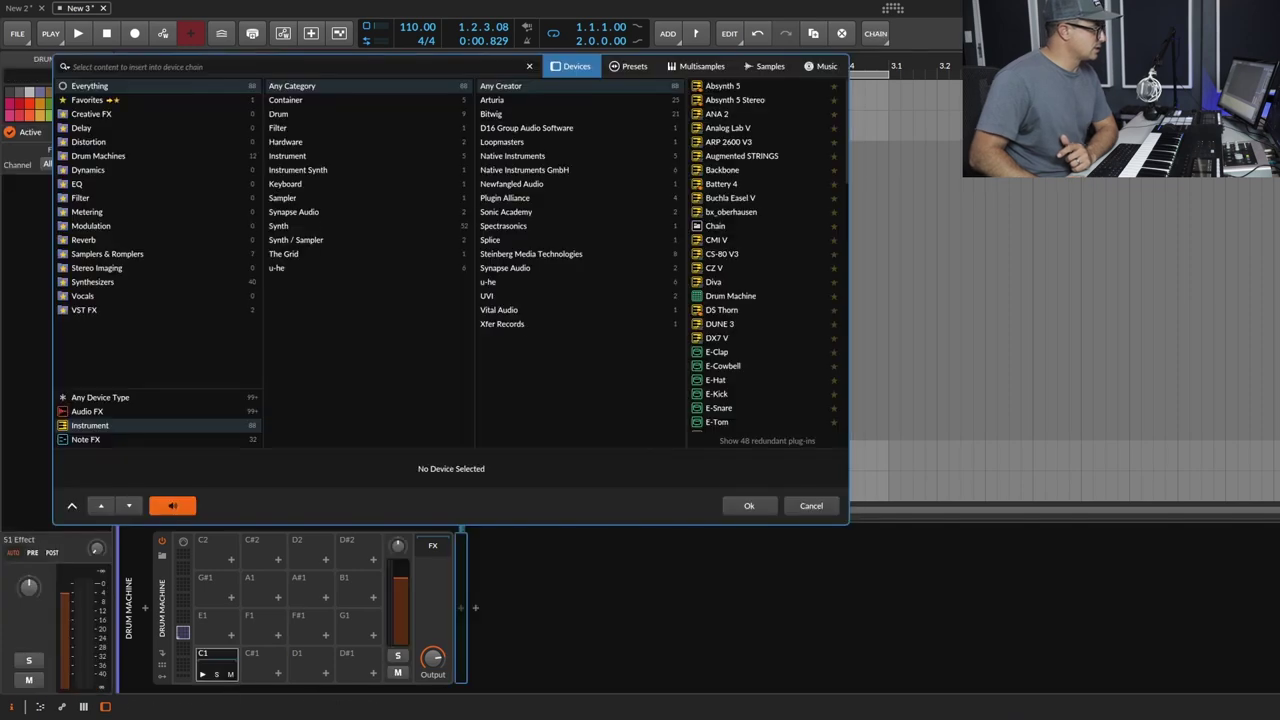
{"action": "scroll", "coordinate": [758, 390], "scroll_direction": "down", "scroll_amount": 3}
{"action": "left_click", "coordinate": [718, 293]}
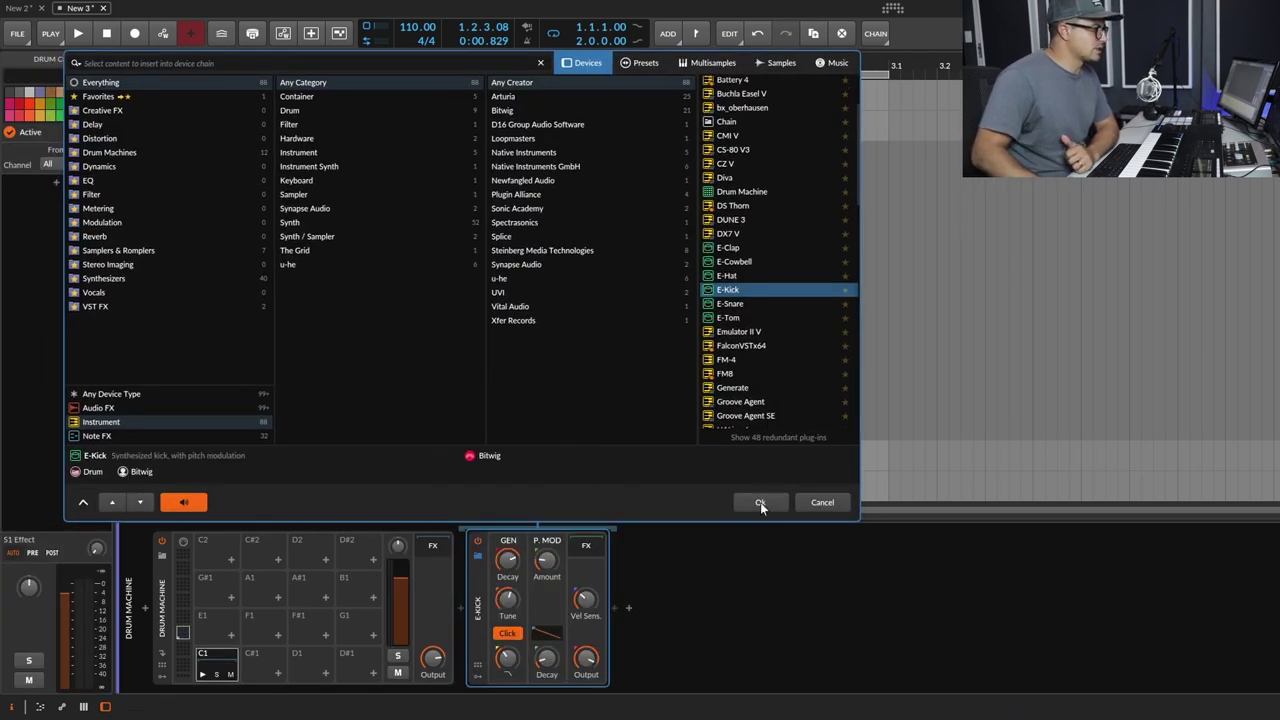
{"action": "left_click", "coordinate": [760, 503]}
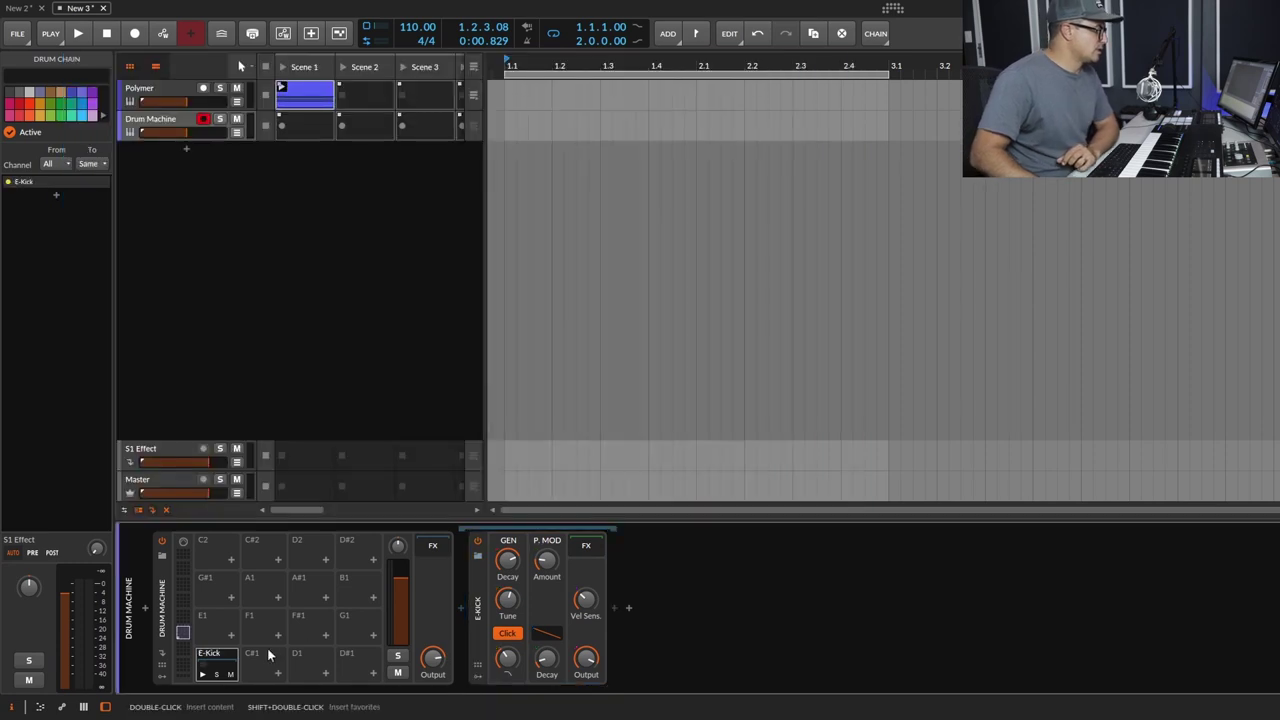
Load an E-Clap onto the Drum Machine's C#1 pad.
{"action": "left_click", "coordinate": [279, 674]}
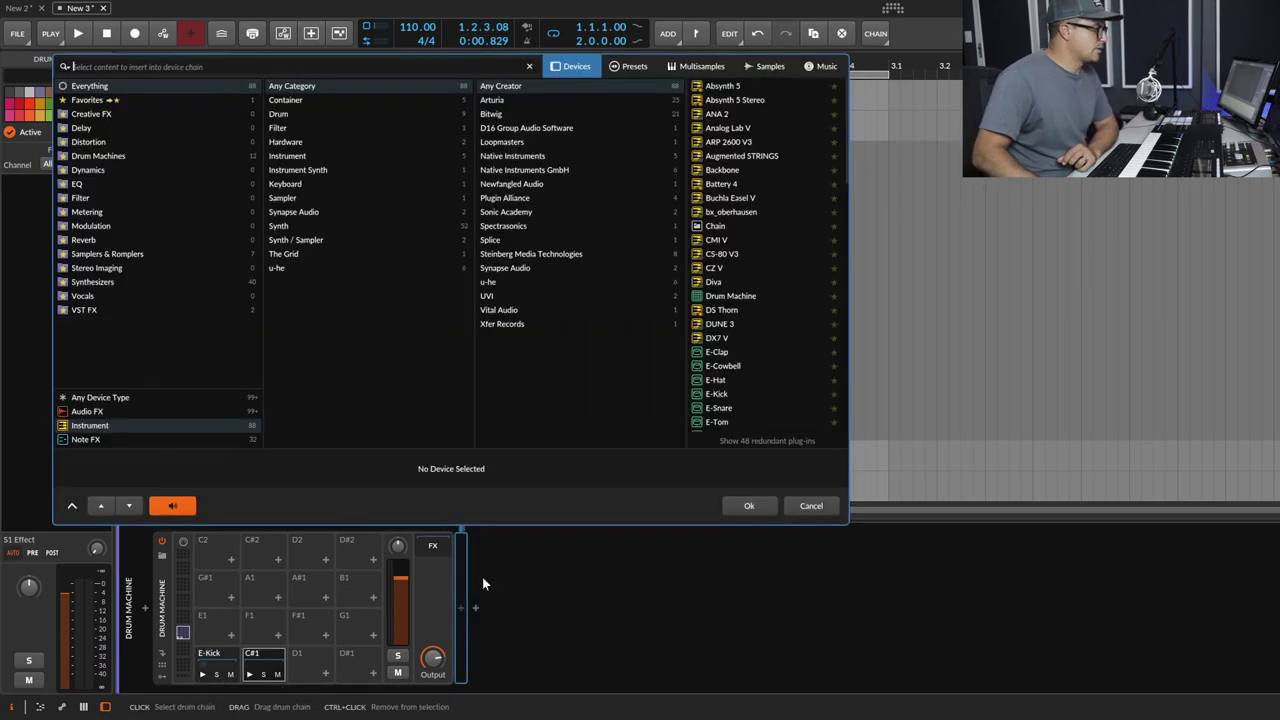
{"action": "left_click", "coordinate": [724, 405]}
{"action": "left_click", "coordinate": [728, 349]}
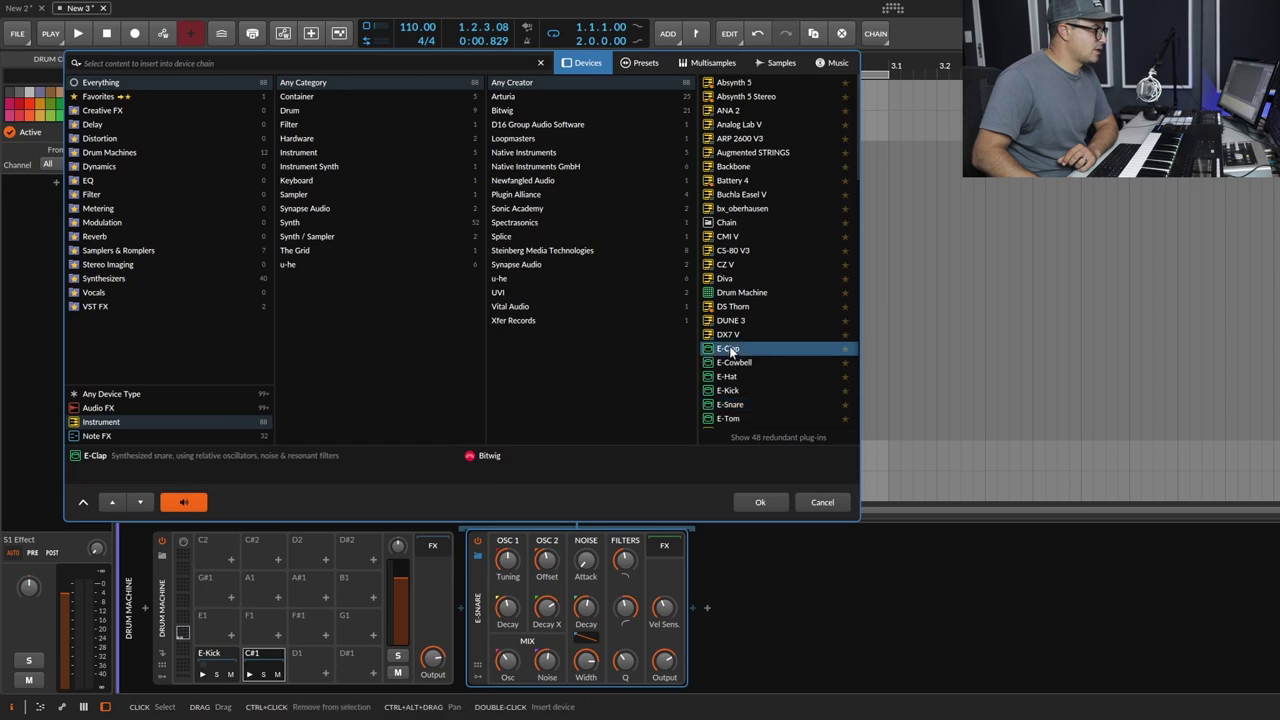
{"action": "left_click", "coordinate": [759, 503]}
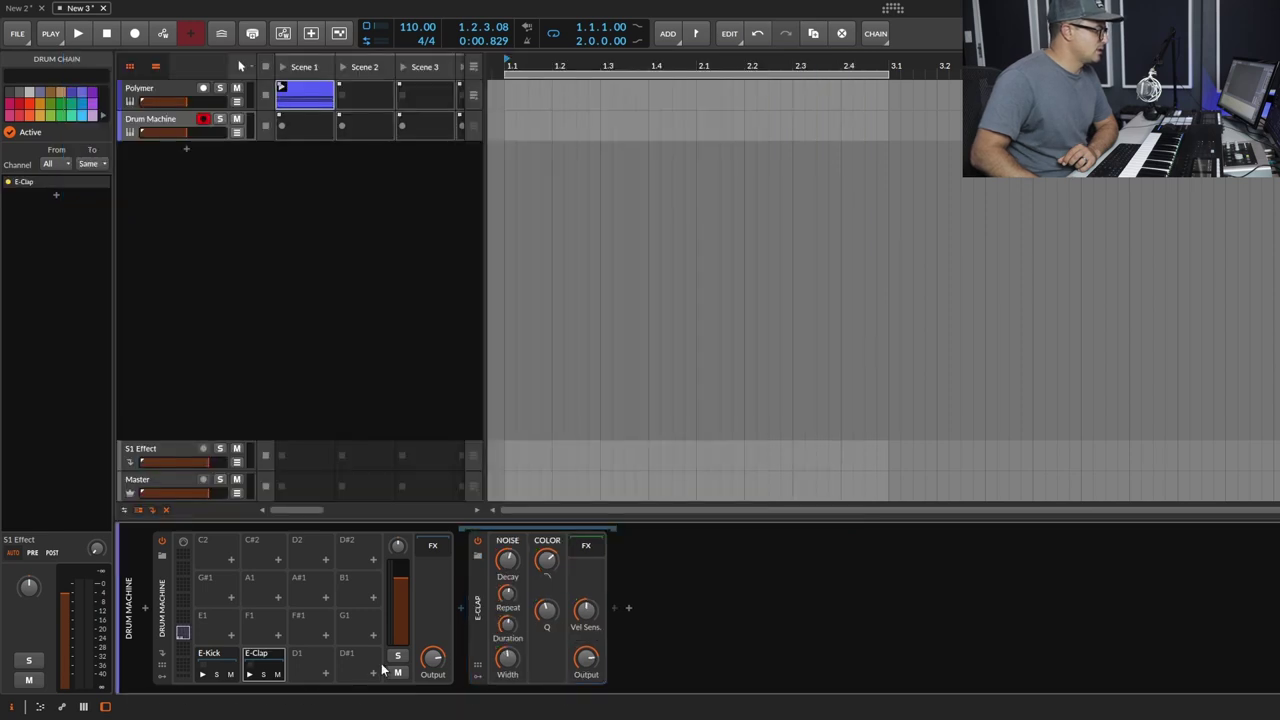
Load an E-Hat onto the Drum Machine's D1 pad and an E-Tom onto its D#1 pad.
{"action": "left_click", "coordinate": [325, 673]}
{"action": "left_click", "coordinate": [720, 384]}
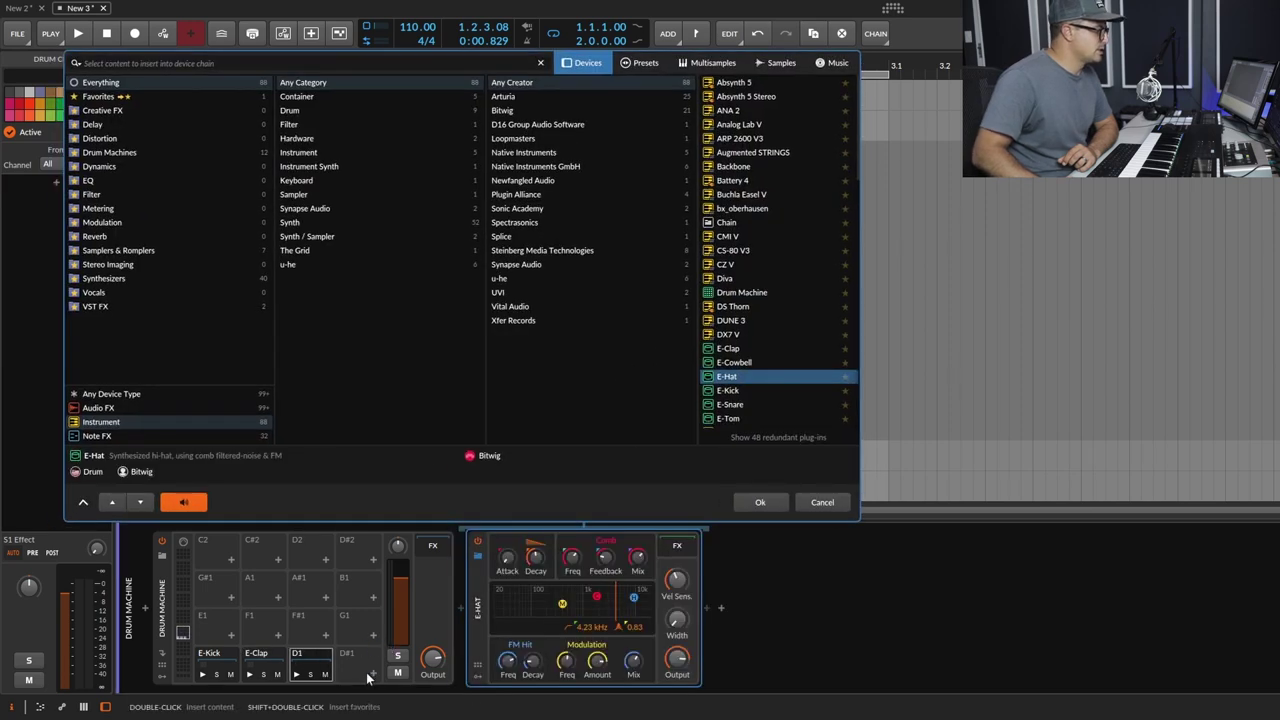
{"action": "left_click", "coordinate": [372, 674]}
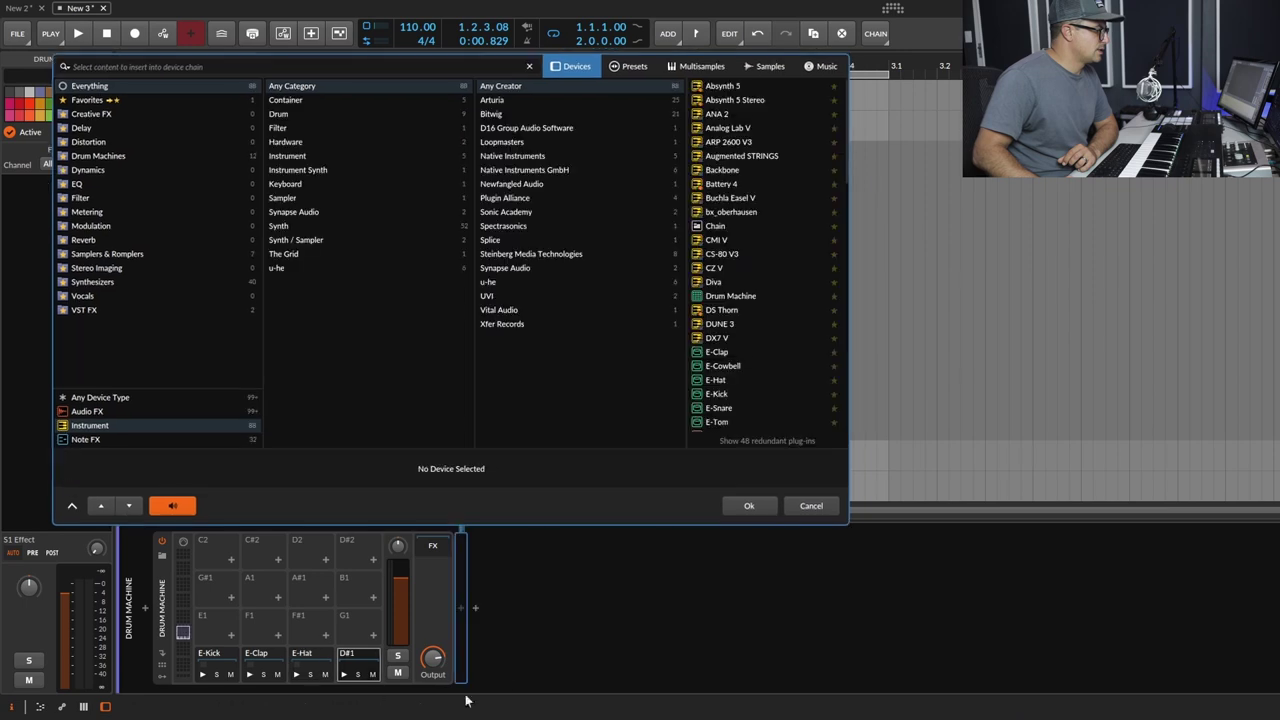
{"action": "left_click", "coordinate": [716, 421]}
{"action": "left_click", "coordinate": [748, 505]}
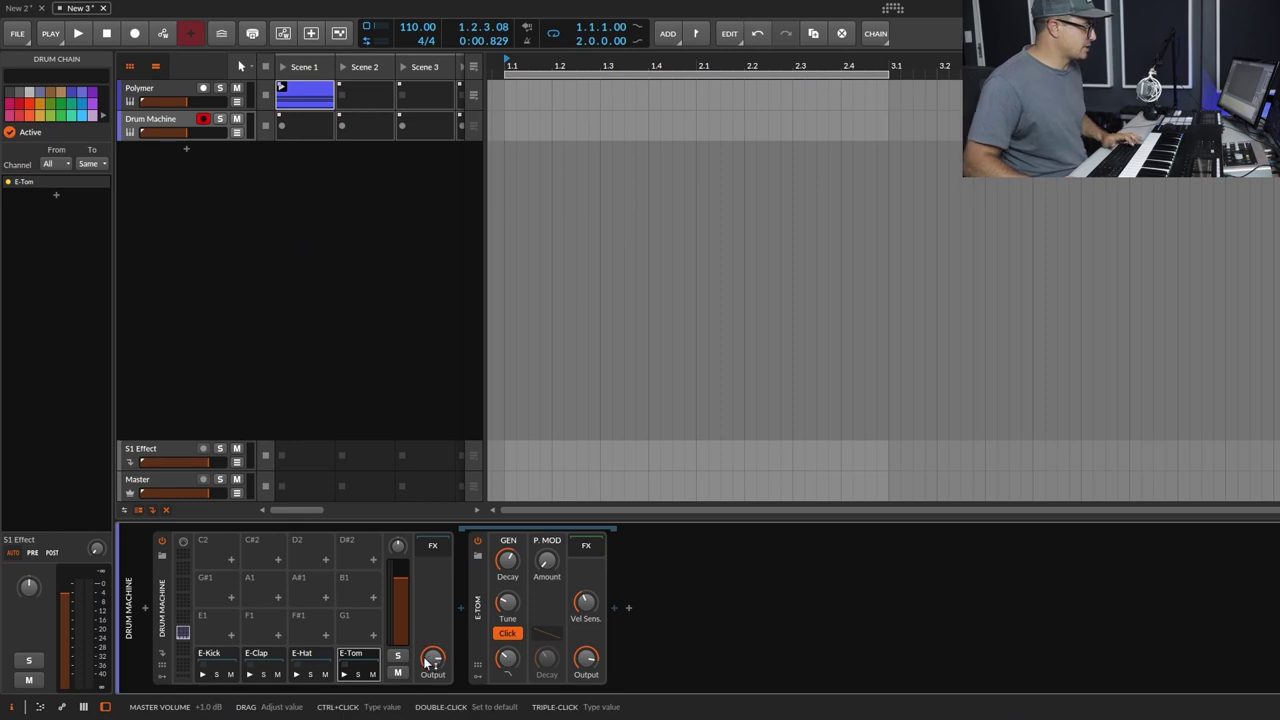
Insert a Note Grid device ahead of the Drum Machine on its track.
{"action": "left_click", "coordinate": [145, 607]}
{"action": "type", "text": "note"}
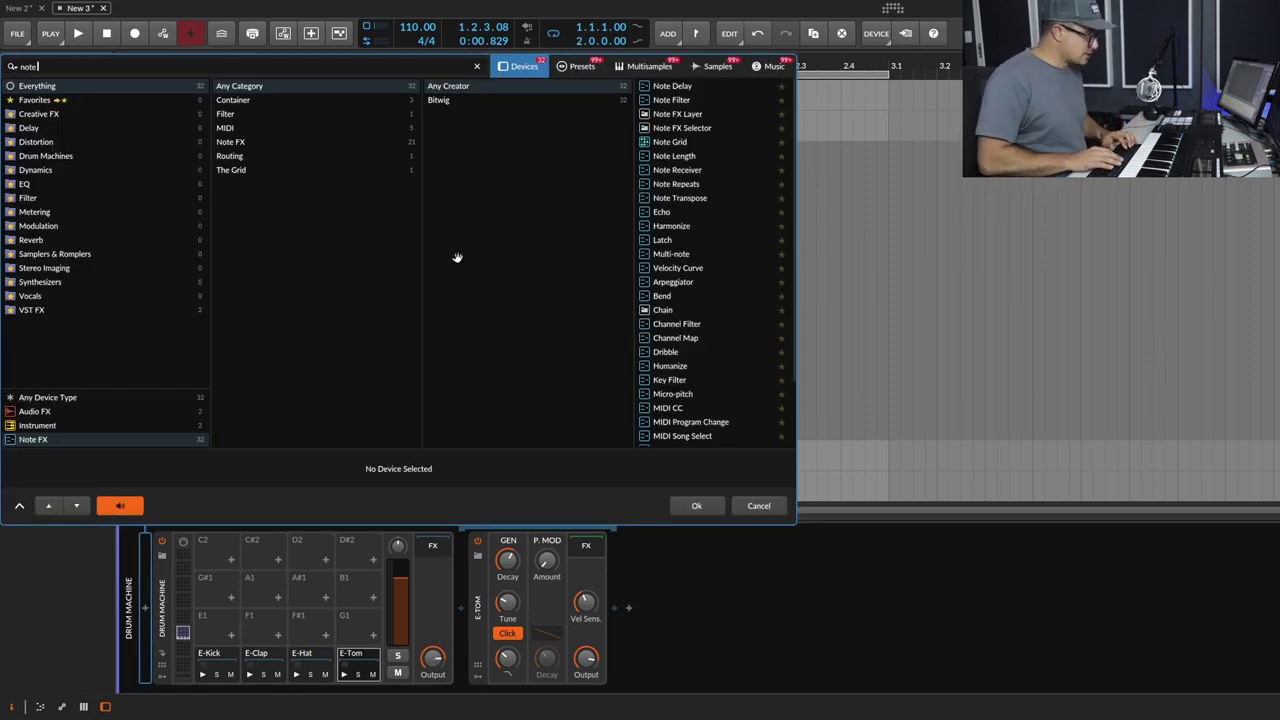
{"action": "type", "text": "f"}
{"action": "key", "text": "BackSpace"}
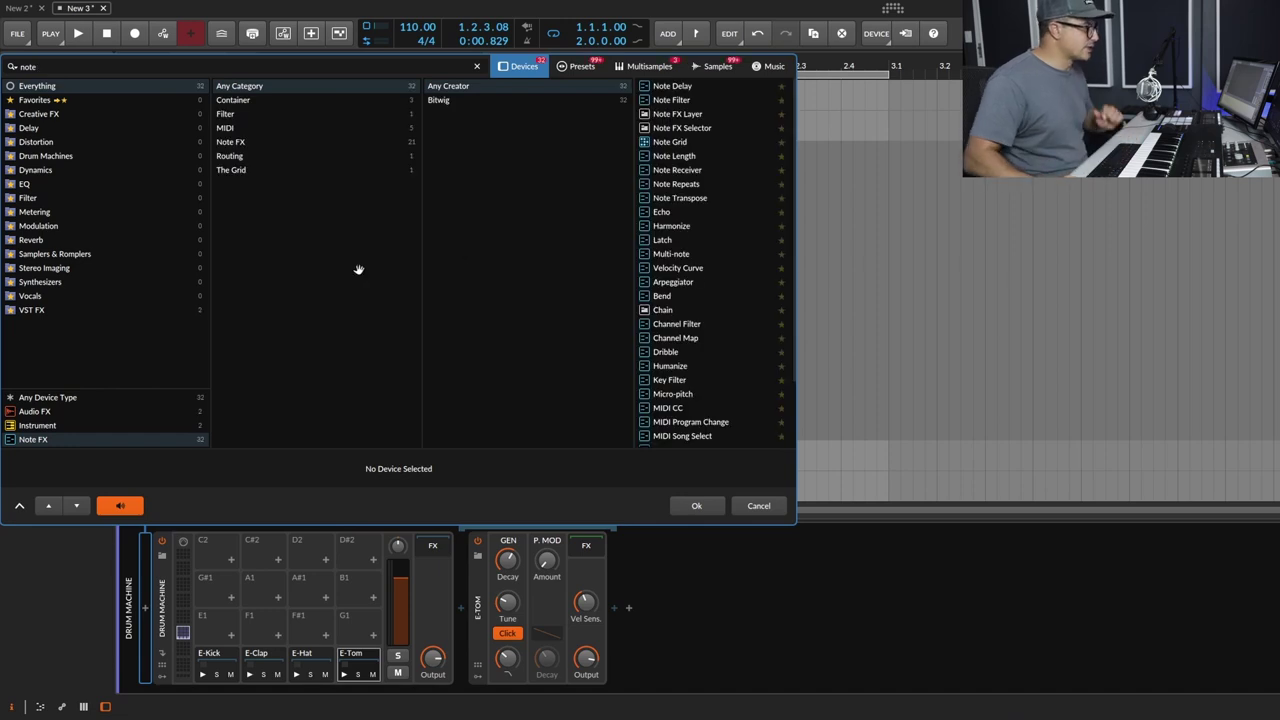
{"action": "left_click", "coordinate": [701, 141]}
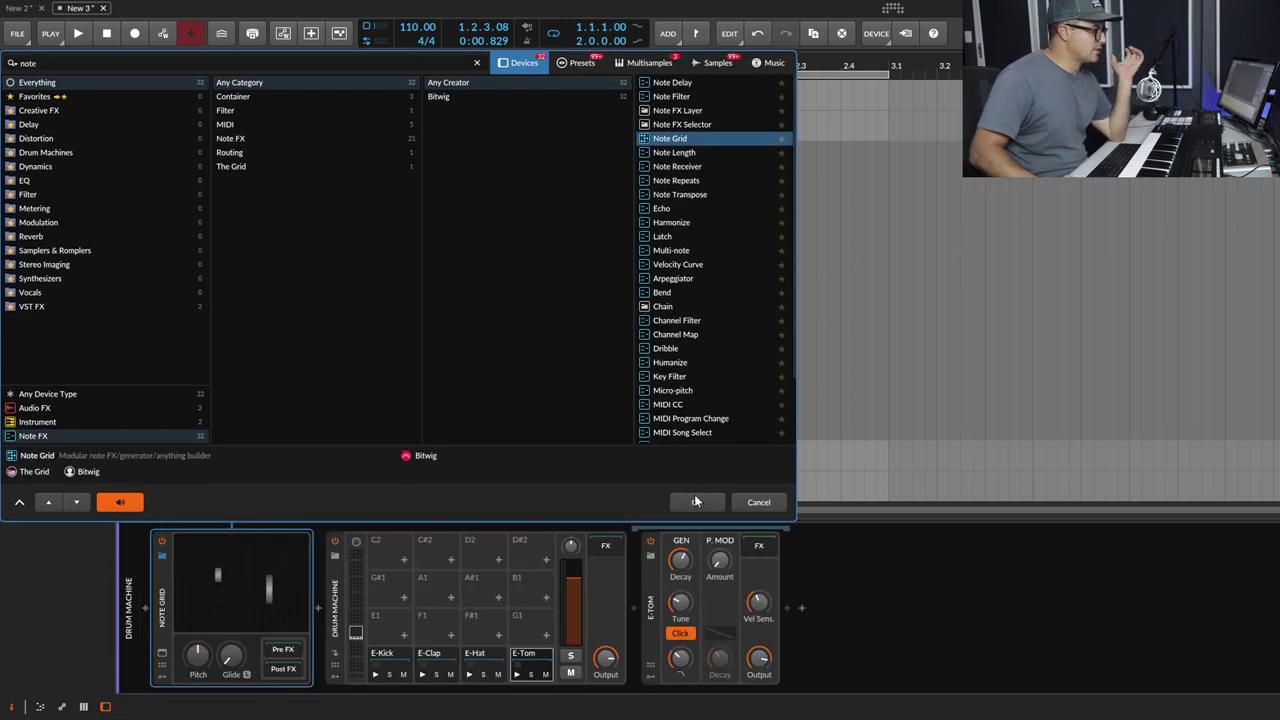
{"action": "left_click", "coordinate": [694, 500]}
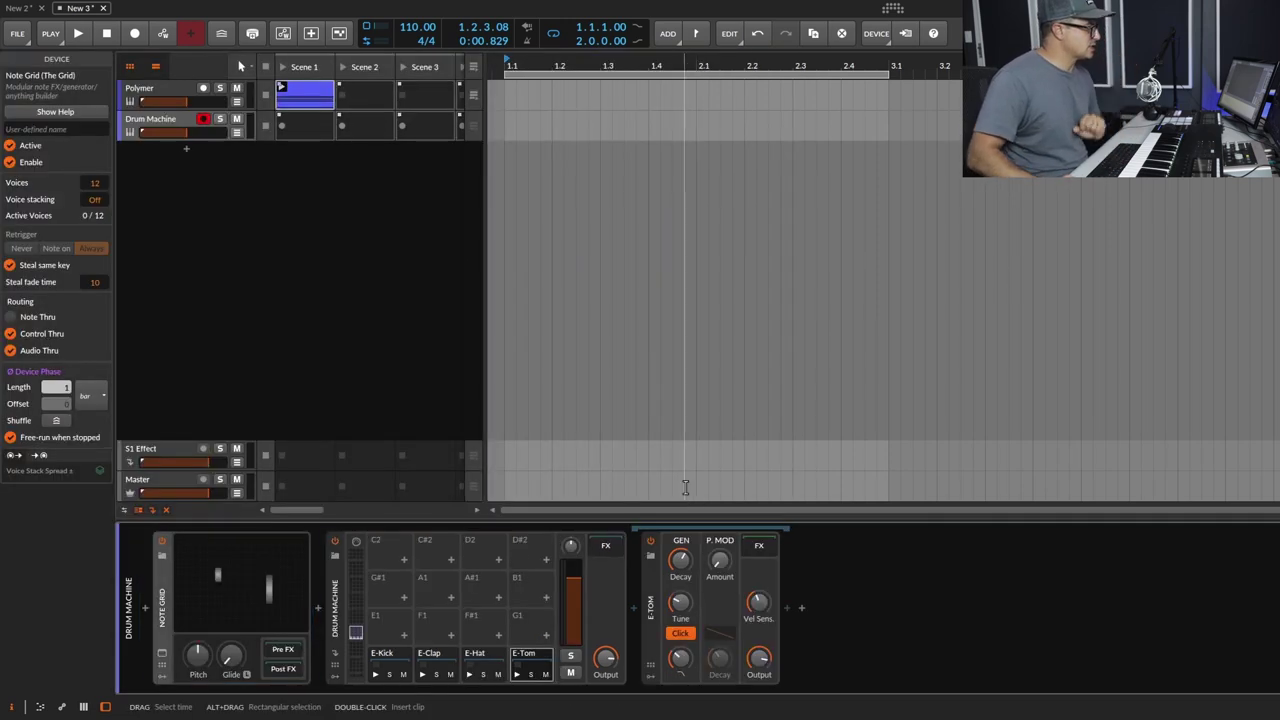
Open the new Note Grid for editing, delete all its default modules and set its voices to Mono.
{"action": "double_click", "coordinate": [230, 604]}
{"action": "left_click_drag", "start_coordinate": [1262, 470], "coordinate": [644, 205]}
{"action": "key", "text": "Delete"}
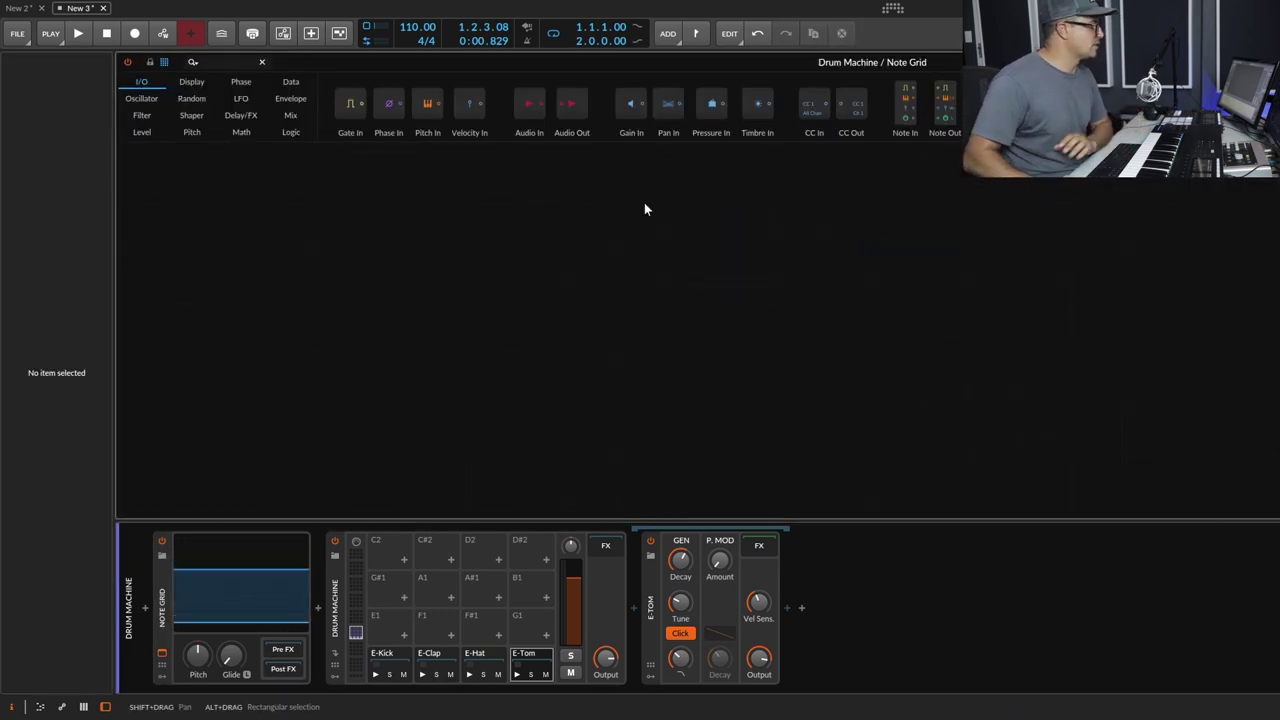
{"action": "left_click", "coordinate": [200, 630]}
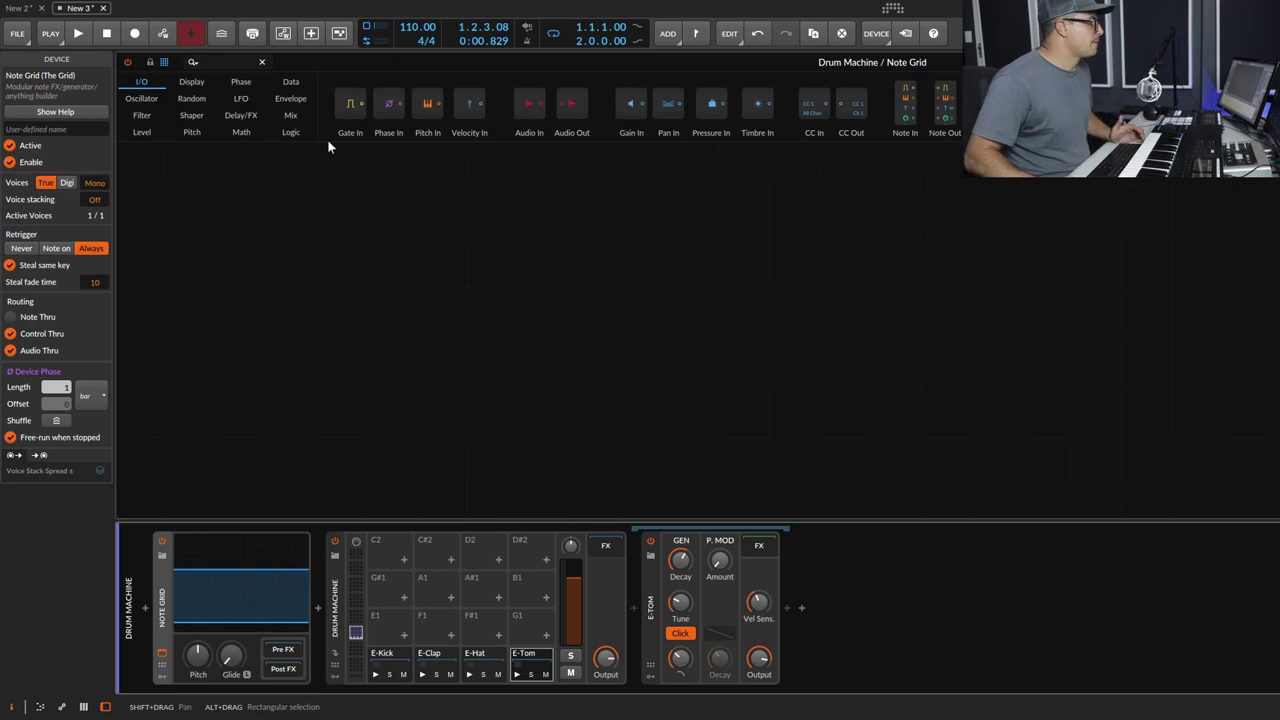
Add a Triggers module to the empty grid and a Clock Quantize module directly beside it.
{"action": "left_click", "coordinate": [214, 66]}
{"action": "type", "text": "t"}
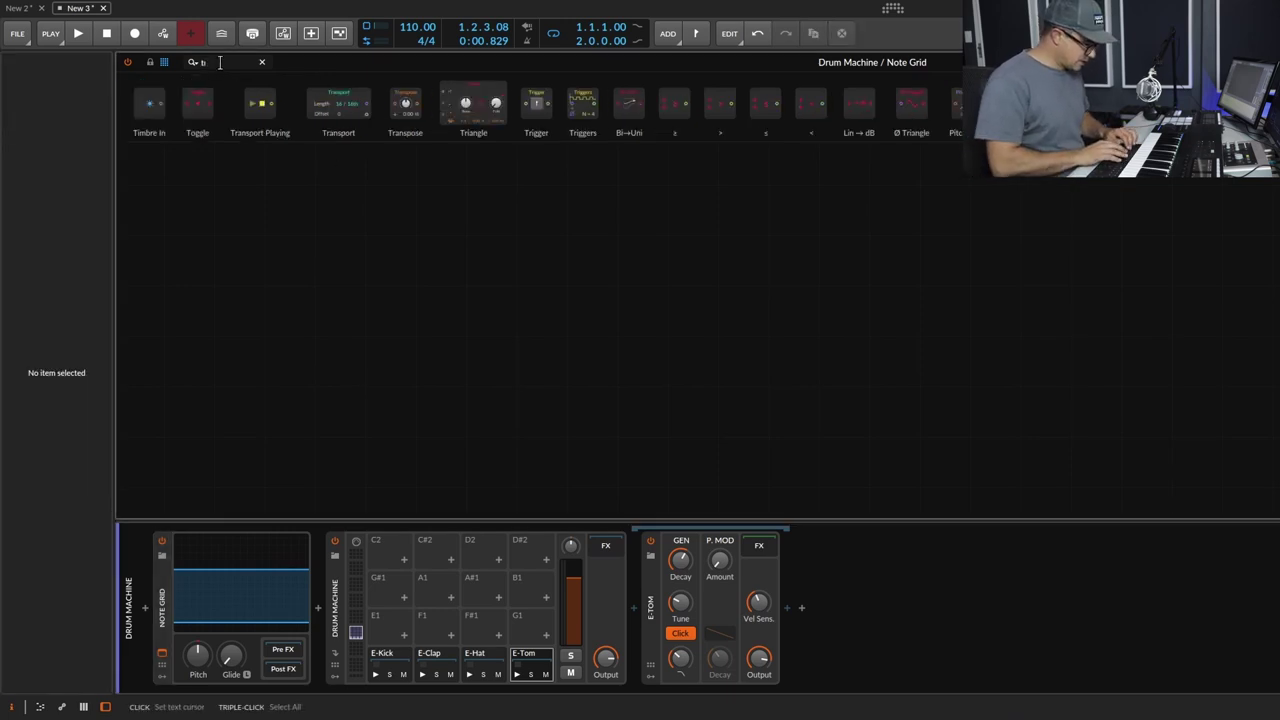
{"action": "type", "text": "rigger"}
{"action": "left_click_drag", "start_coordinate": [195, 101], "coordinate": [506, 267]}
{"action": "left_click_drag", "start_coordinate": [238, 62], "coordinate": [120, 61]}
{"action": "type", "text": "quan"}
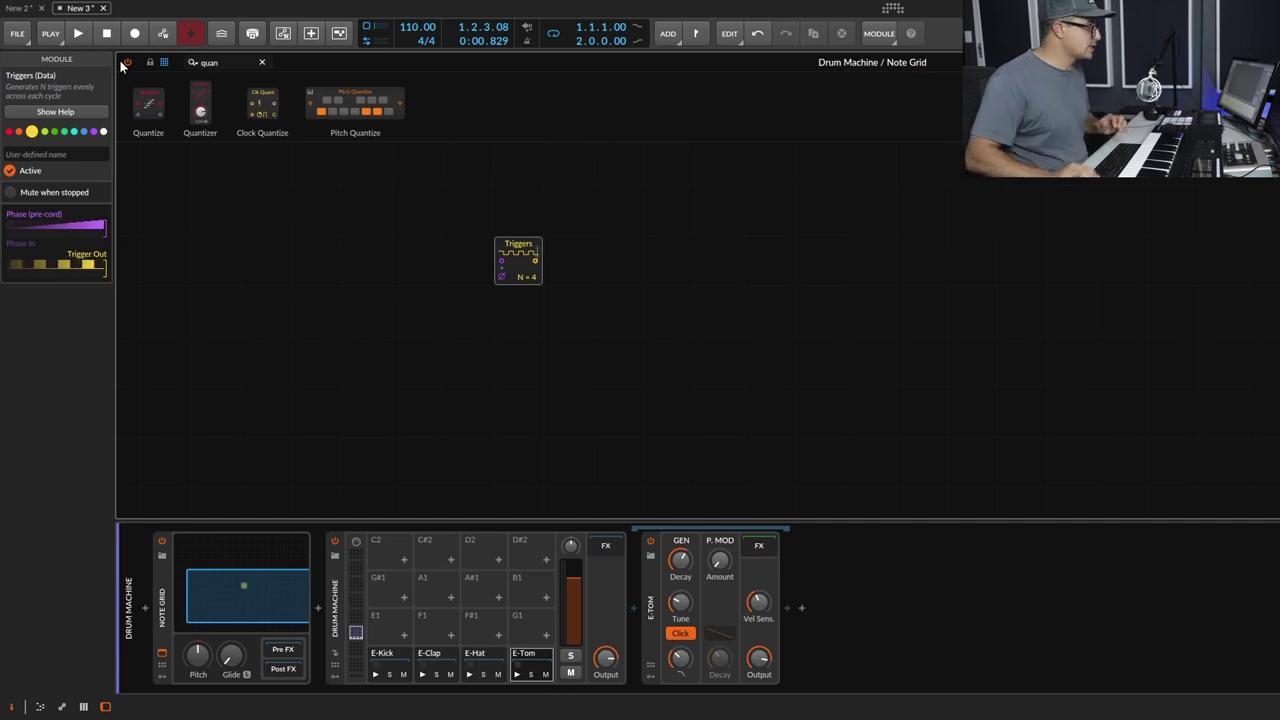
{"action": "left_click_drag", "start_coordinate": [264, 105], "coordinate": [567, 269]}
Duplicate the Triggers module below the original and connect the copy's output to Clock Quantize's clock input.
{"action": "key", "text": "ctrl+d"}
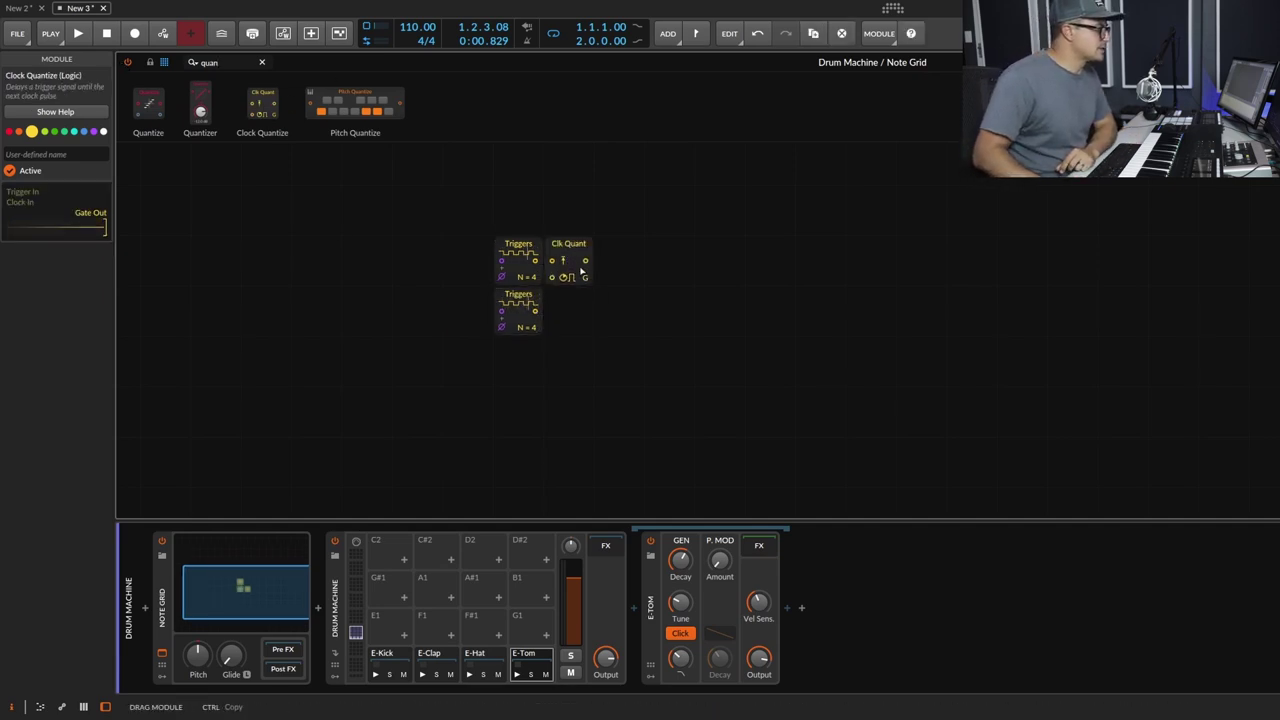
{"action": "left_click_drag", "start_coordinate": [535, 310], "coordinate": [551, 277]}
{"action": "left_click", "coordinate": [637, 350]}
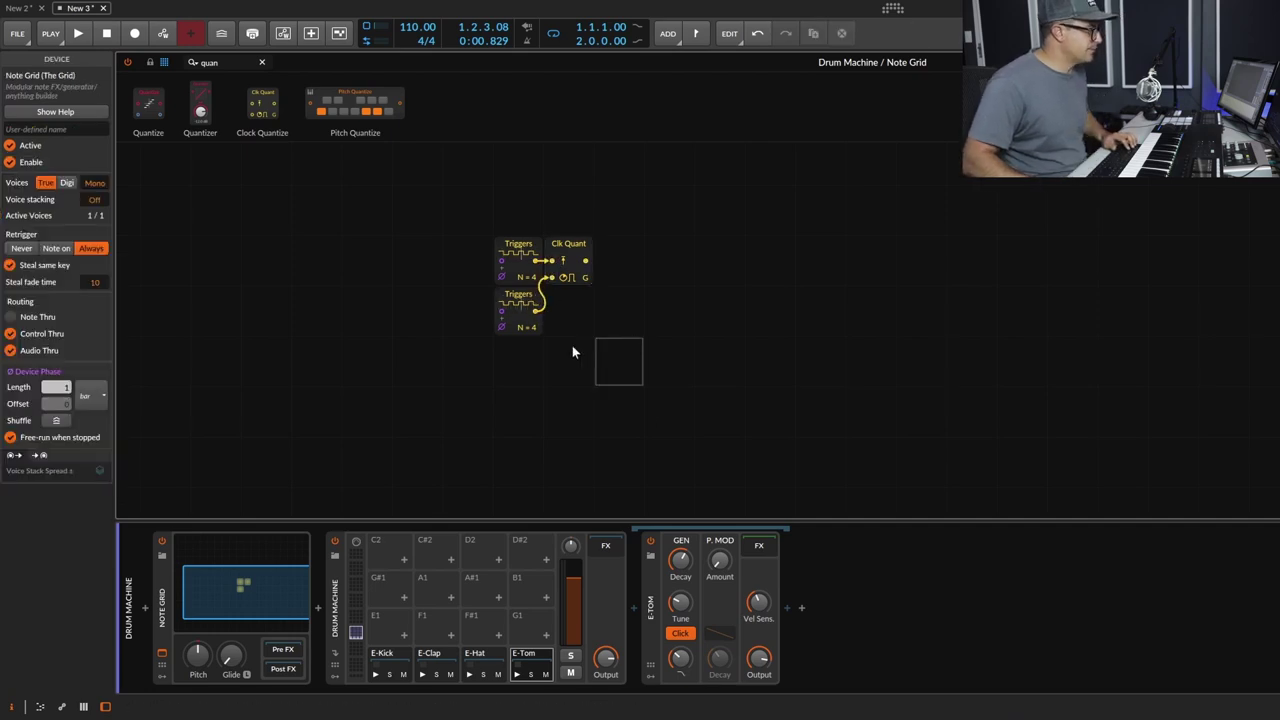
Insert an Oscilloscope module and feed it from Clock Quantize's gate output.
{"action": "right_click", "coordinate": [770, 268]}
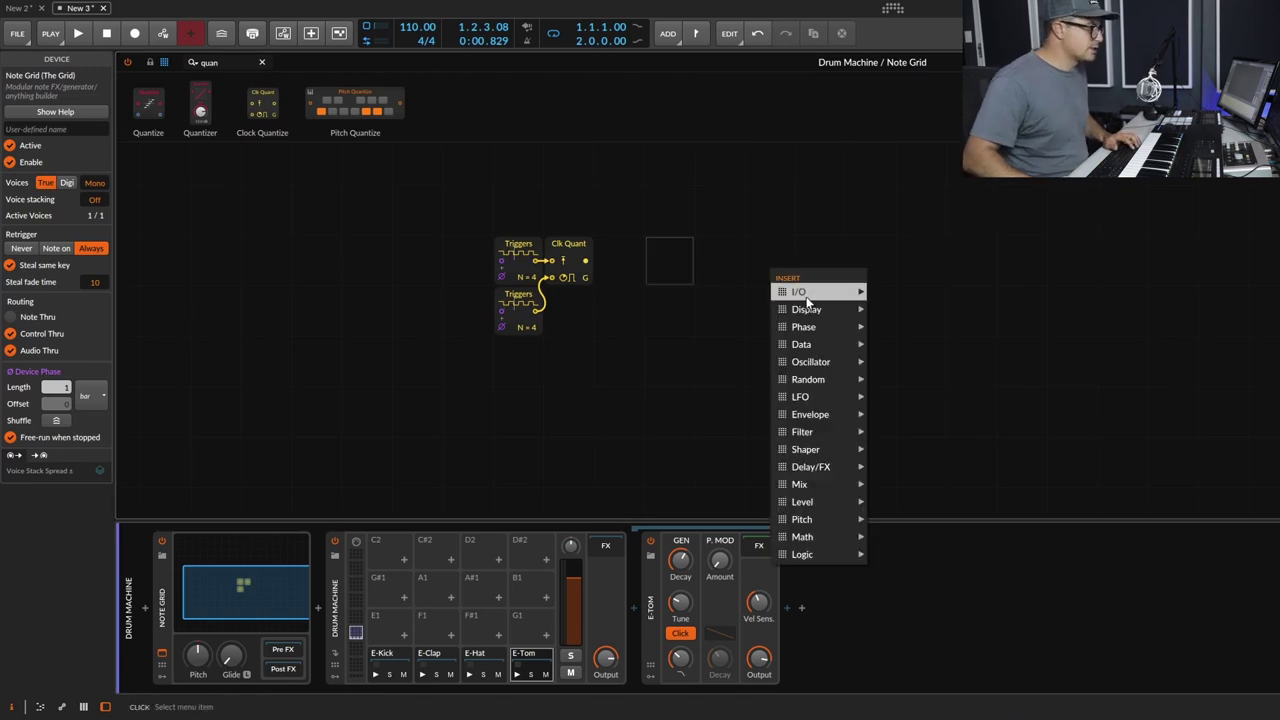
{"action": "mouse_move", "coordinate": [810, 309]}
{"action": "left_click", "coordinate": [913, 374]}
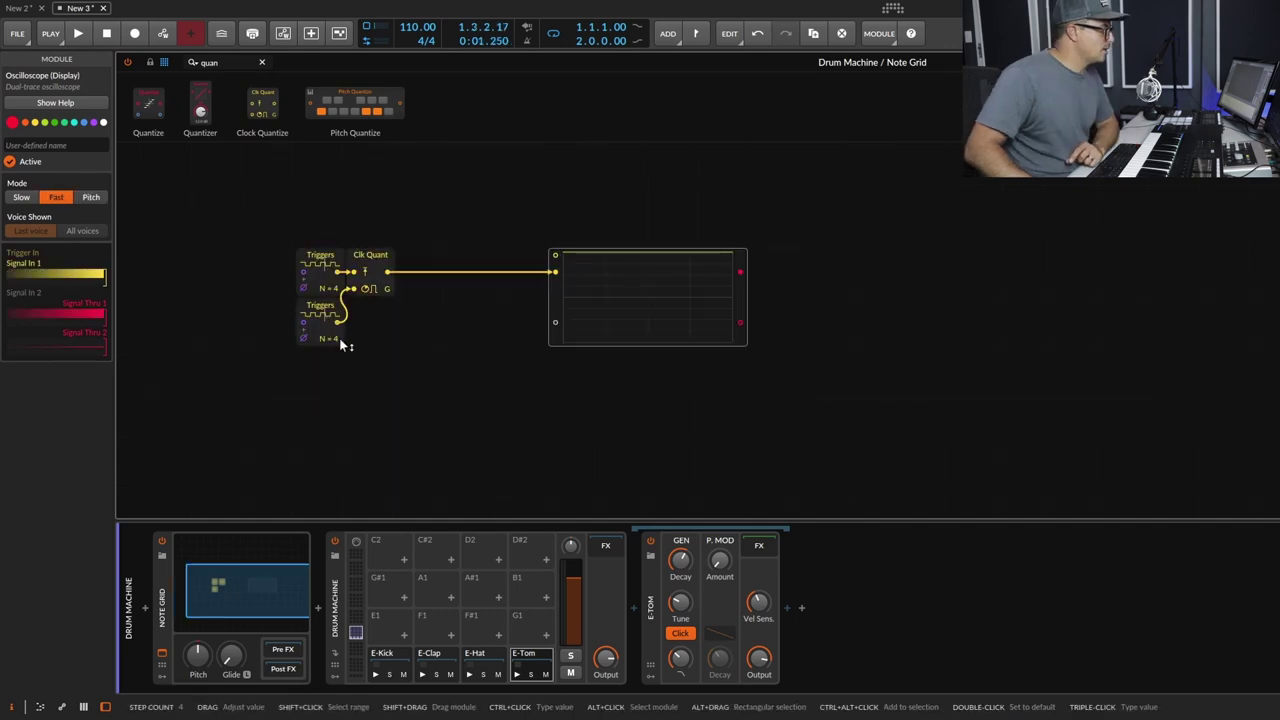
Set the lower Triggers to 16 steps and the upper to 3, monitoring playback with the Oscilloscope in Slow mode.
{"action": "left_click_drag", "start_coordinate": [339, 338], "coordinate": [339, 290]}
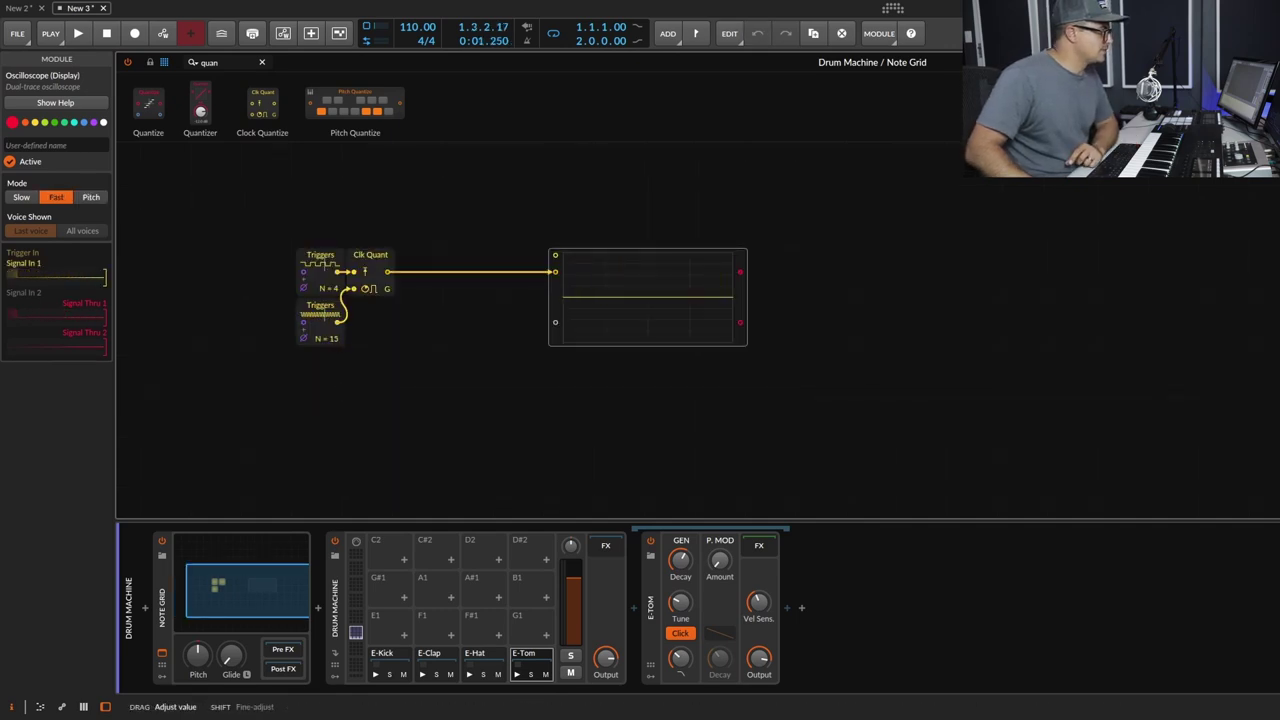
{"action": "key", "text": "space"}
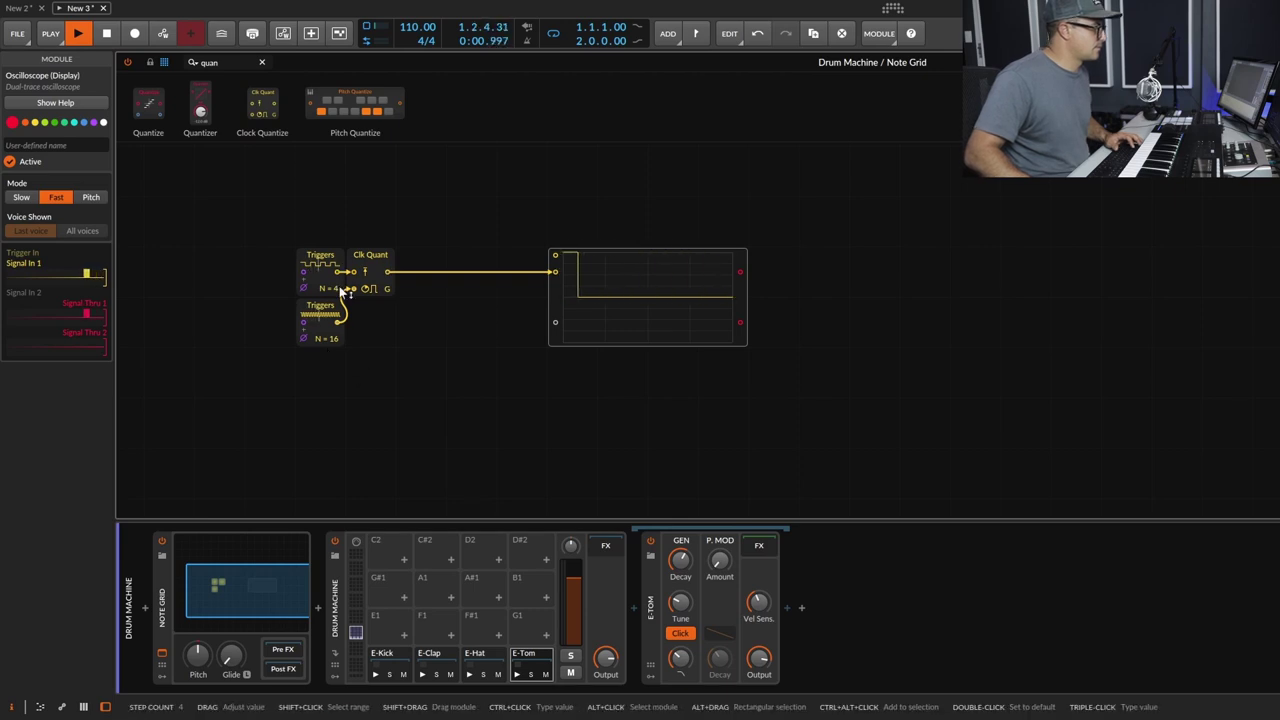
{"action": "left_click", "coordinate": [21, 197]}
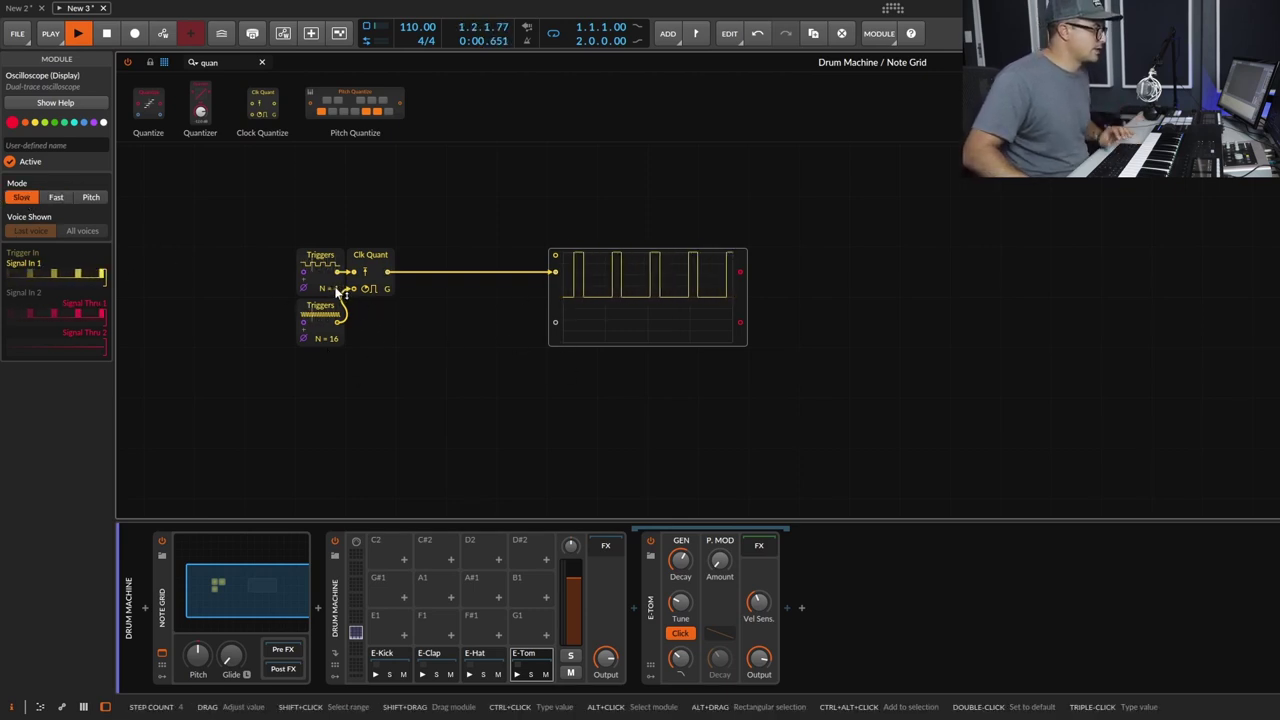
{"action": "left_click_drag", "start_coordinate": [335, 286], "coordinate": [335, 298]}
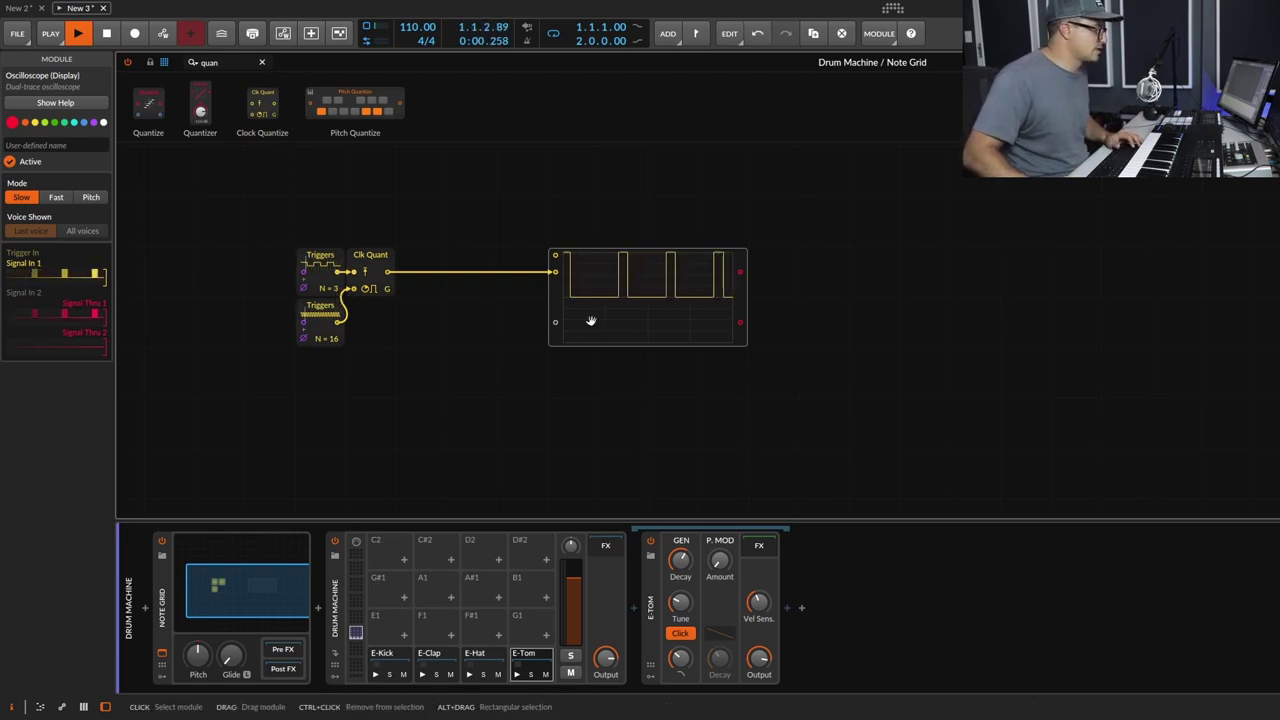
Add a Note Out module before the Oscilloscope, gate it from Clock Quantize and set its pitch to C1.
{"action": "left_click_drag", "start_coordinate": [572, 318], "coordinate": [622, 318]}
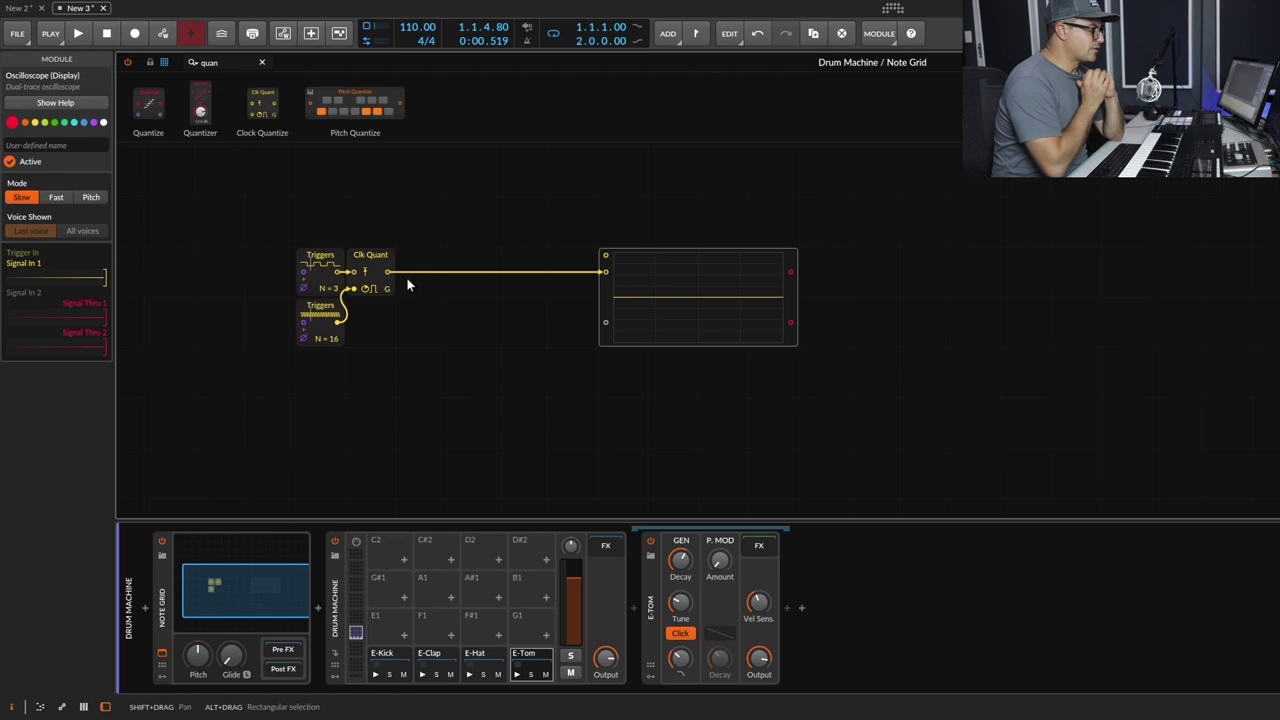
{"action": "left_click", "coordinate": [261, 63]}
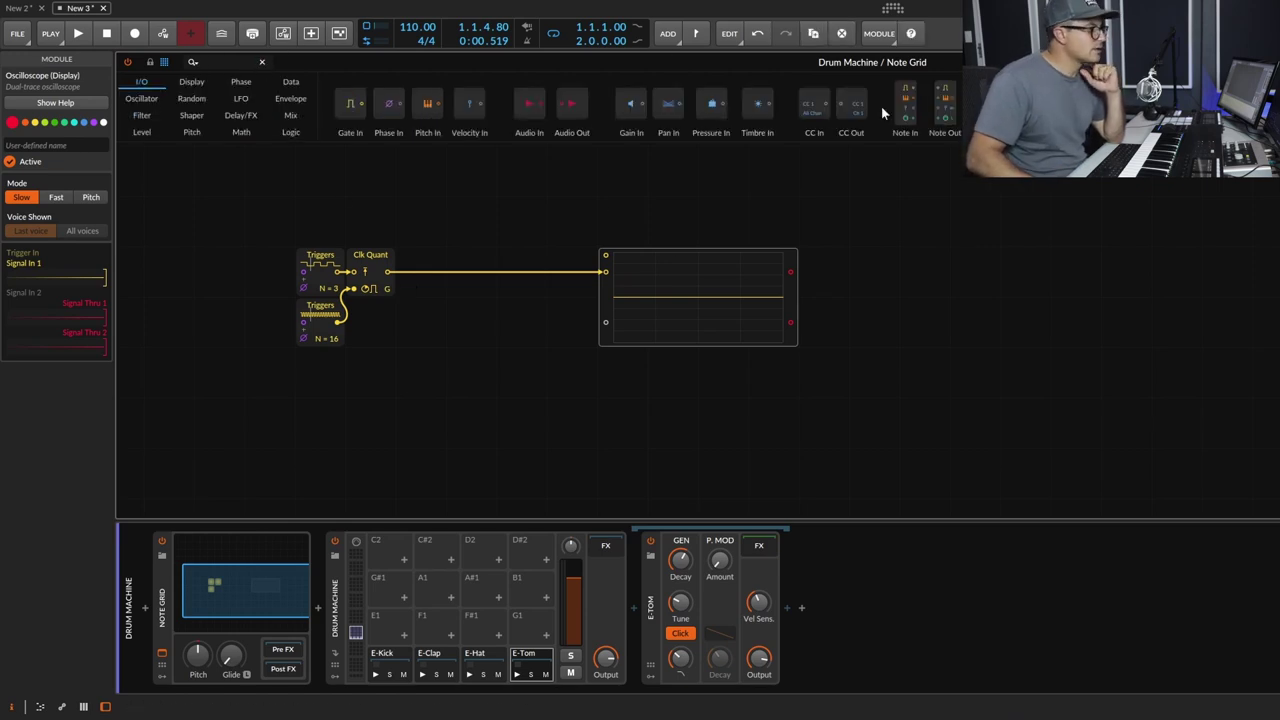
{"action": "left_click_drag", "start_coordinate": [905, 100], "coordinate": [512, 266]}
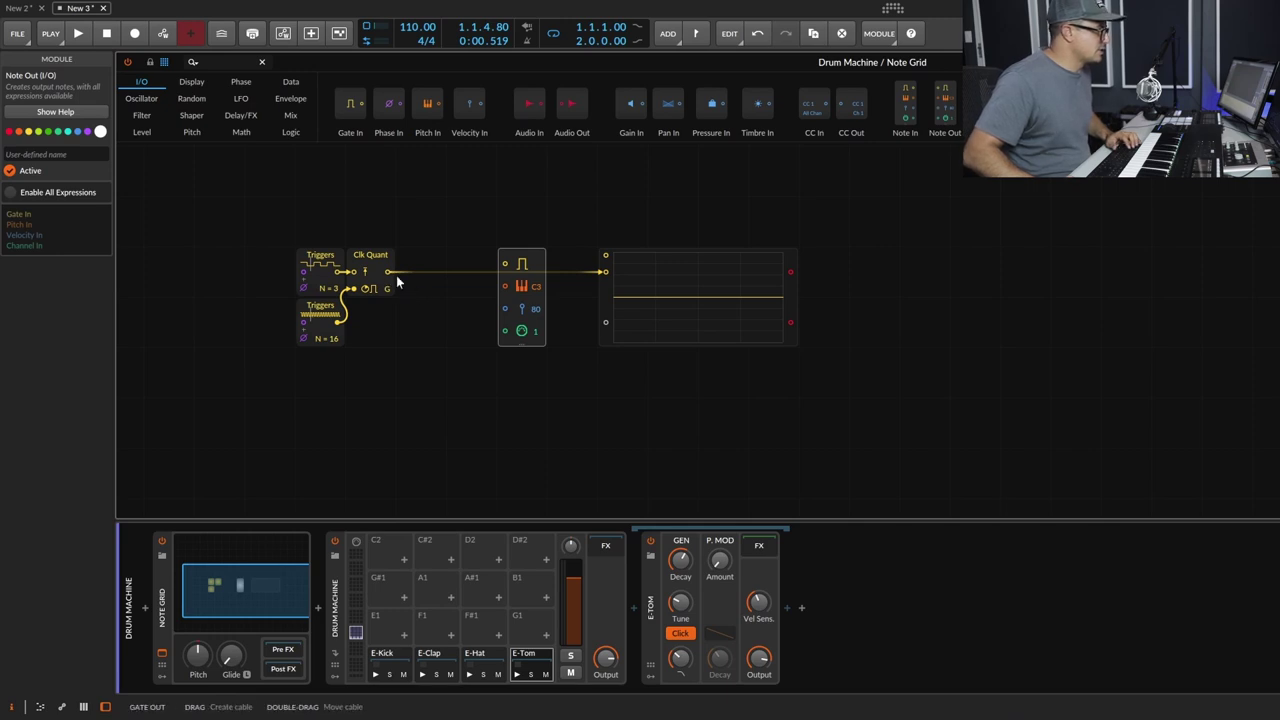
{"action": "left_click_drag", "start_coordinate": [385, 272], "coordinate": [388, 272]}
{"action": "left_click_drag", "start_coordinate": [537, 287], "coordinate": [537, 287]}
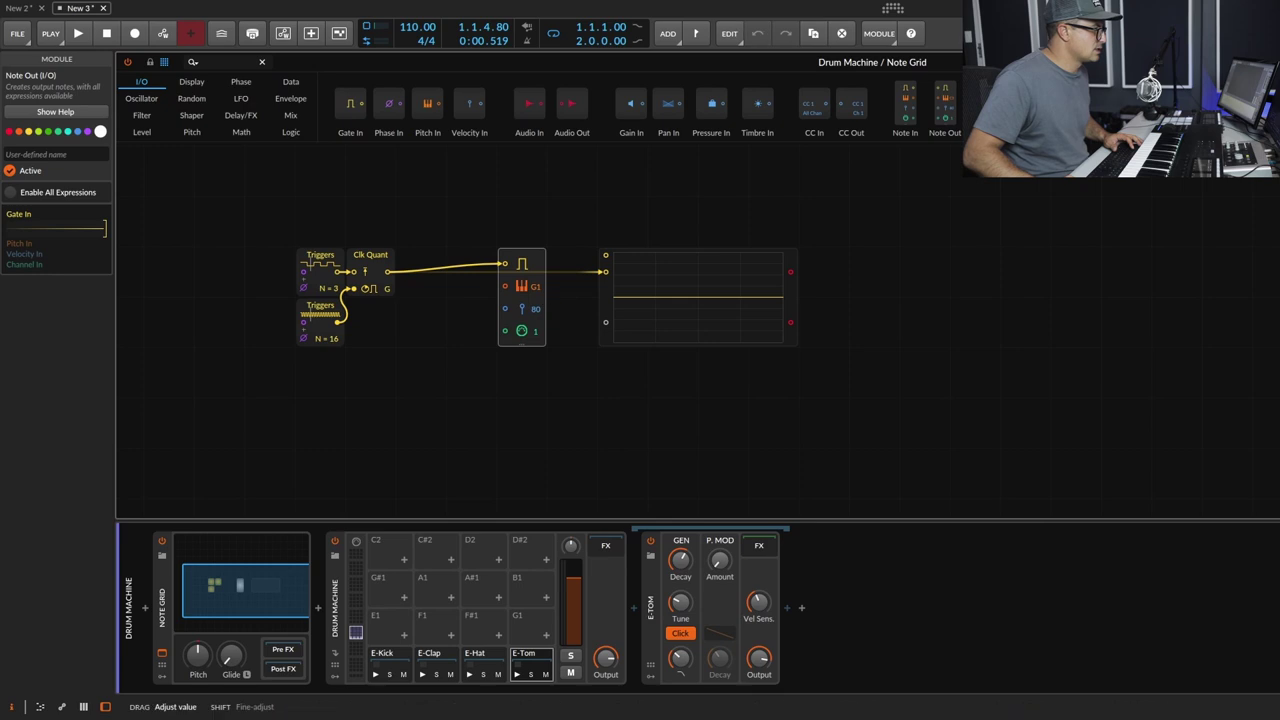
{"action": "key", "text": "space"}
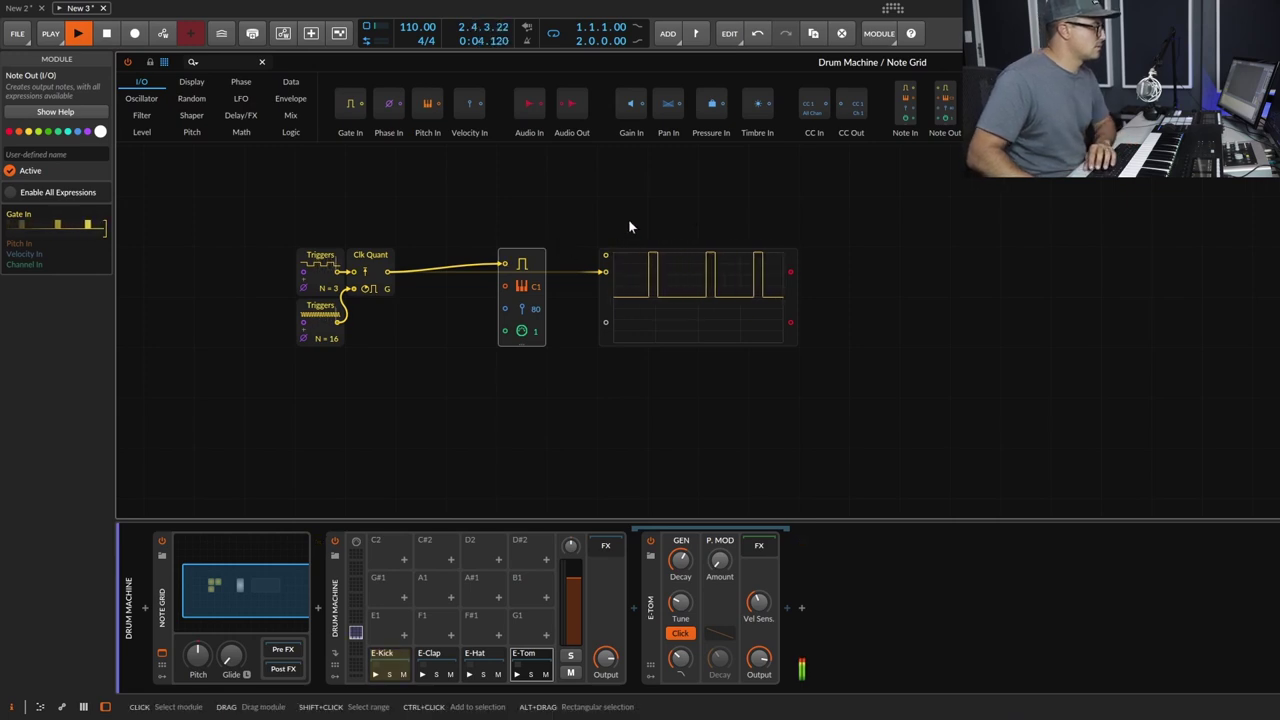
Remove the Oscilloscope and pack the Triggers and Clock Quantize modules against Note Out.
{"action": "left_click_drag", "start_coordinate": [605, 318], "coordinate": [656, 318]}
{"action": "left_click", "coordinate": [411, 286]}
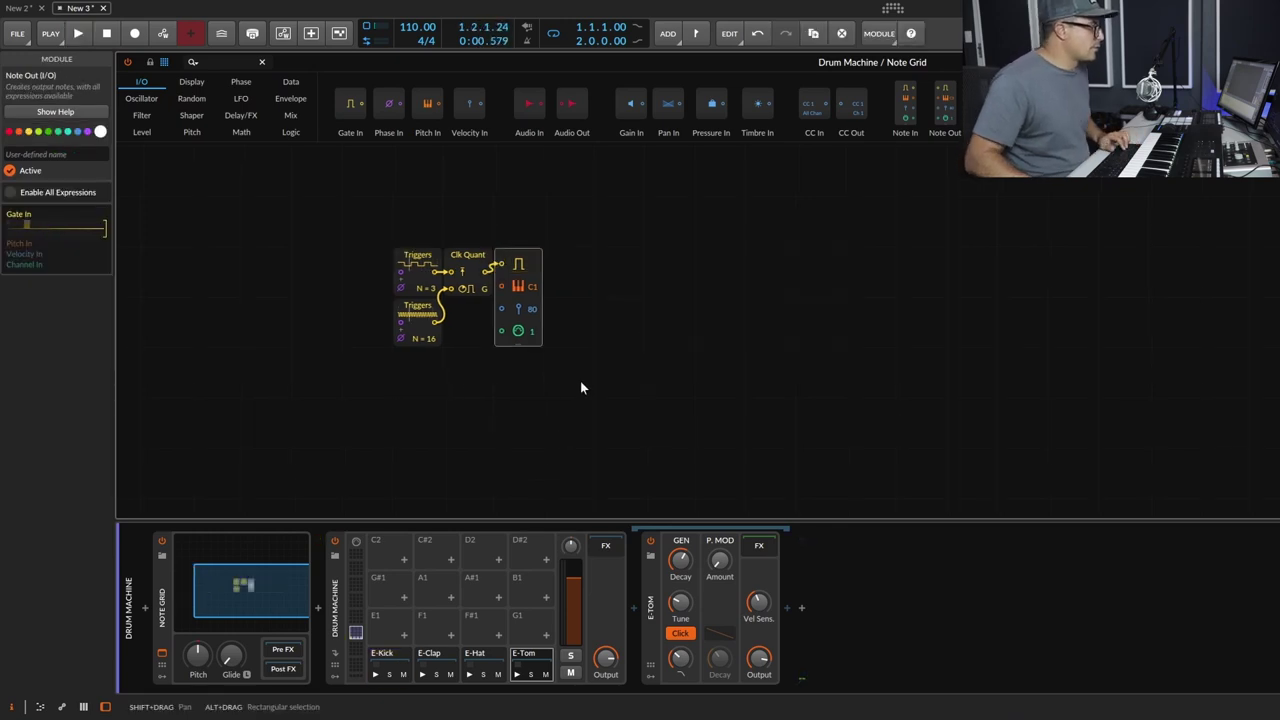
Duplicate the complete four-module chain below the original and set the copy's Note Out pitch to C#1.
{"action": "left_click_drag", "start_coordinate": [580, 388], "coordinate": [366, 290]}
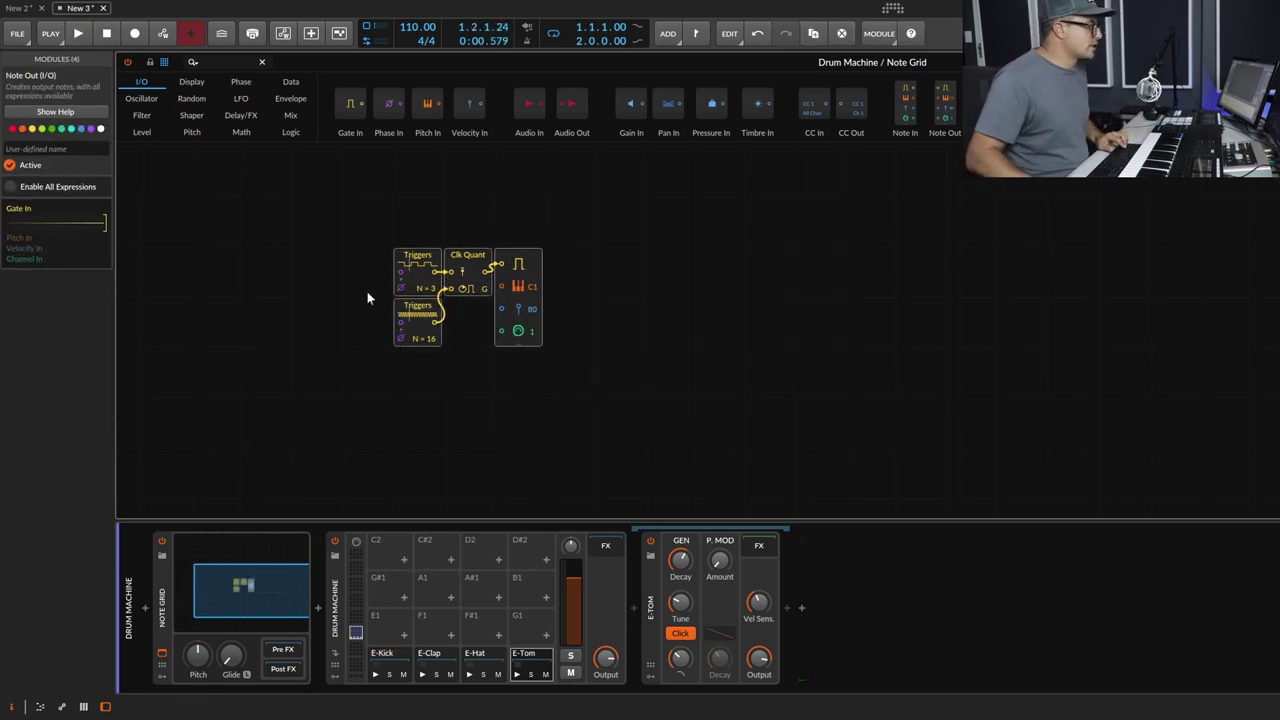
{"action": "key", "text": "ctrl+d"}
{"action": "left_click", "coordinate": [679, 391]}
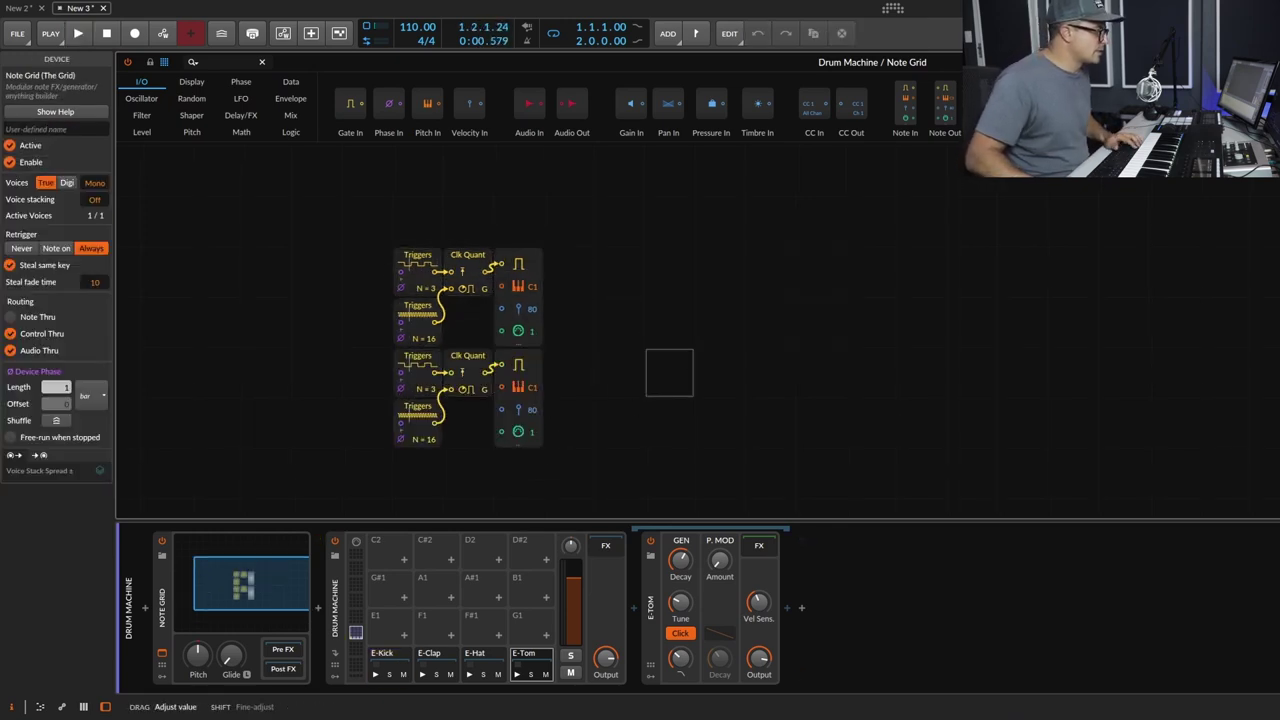
{"action": "left_click_drag", "start_coordinate": [534, 390], "coordinate": [534, 400]}
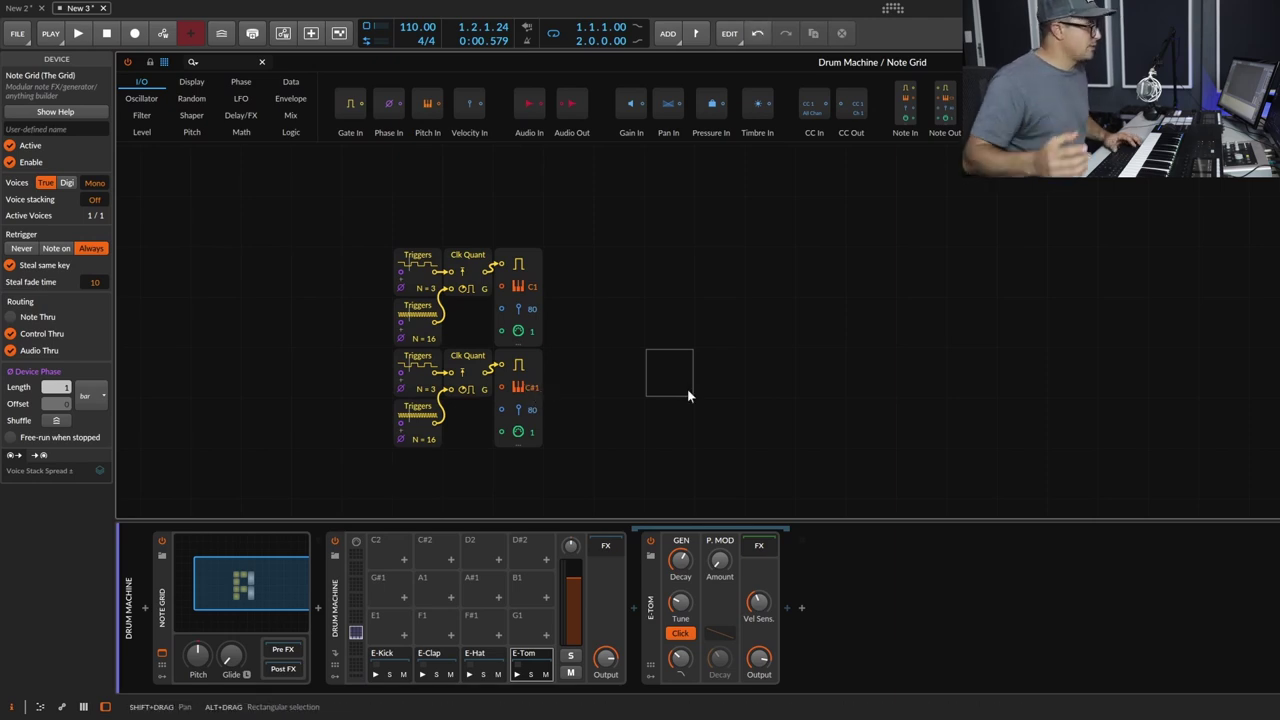
Play the two drum patterns, select the E-Clap pad and raise the Drum Machine's output level.
{"action": "key", "text": "space"}
{"action": "left_click", "coordinate": [429, 654]}
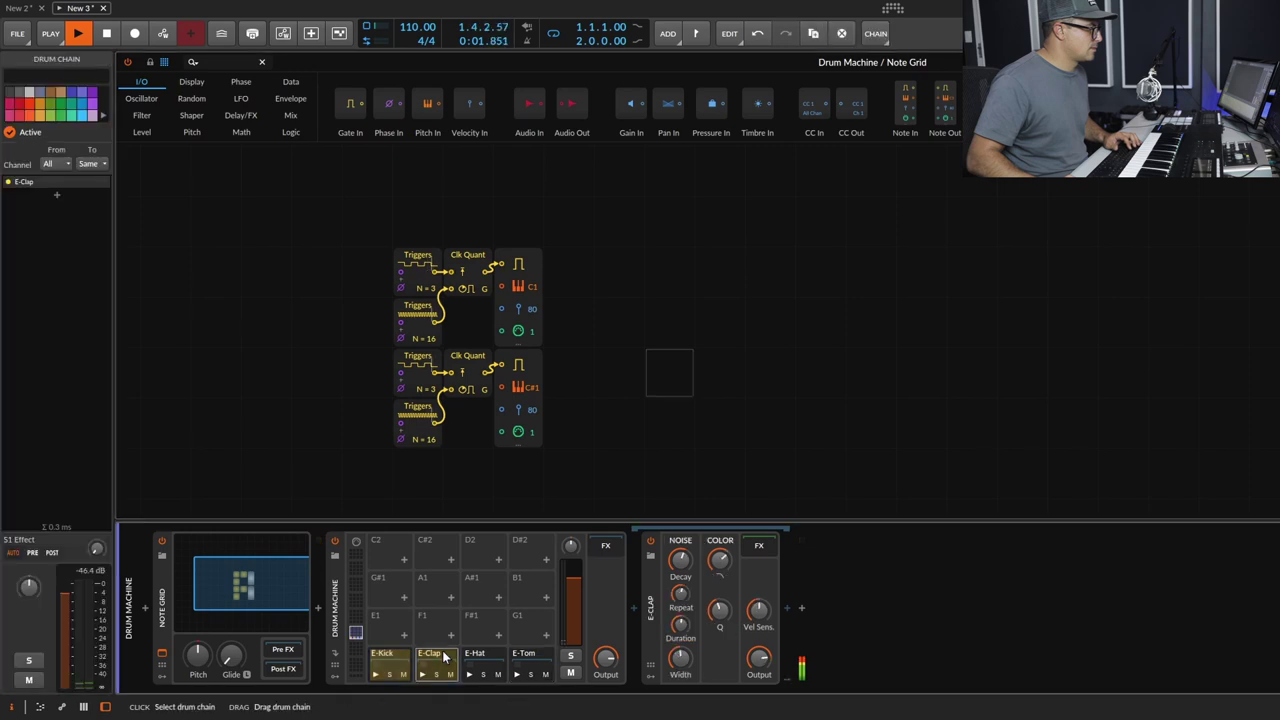
{"action": "left_click_drag", "start_coordinate": [615, 663], "coordinate": [615, 651]}
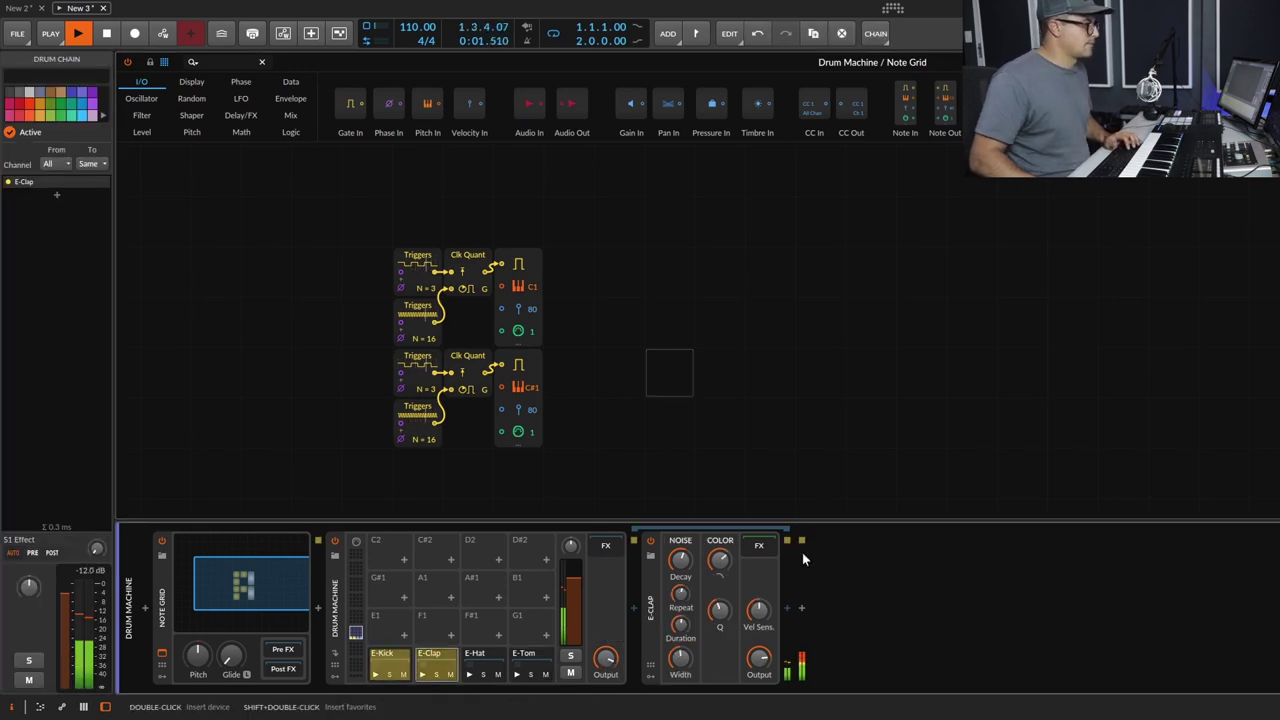
{"action": "key", "text": "space"}
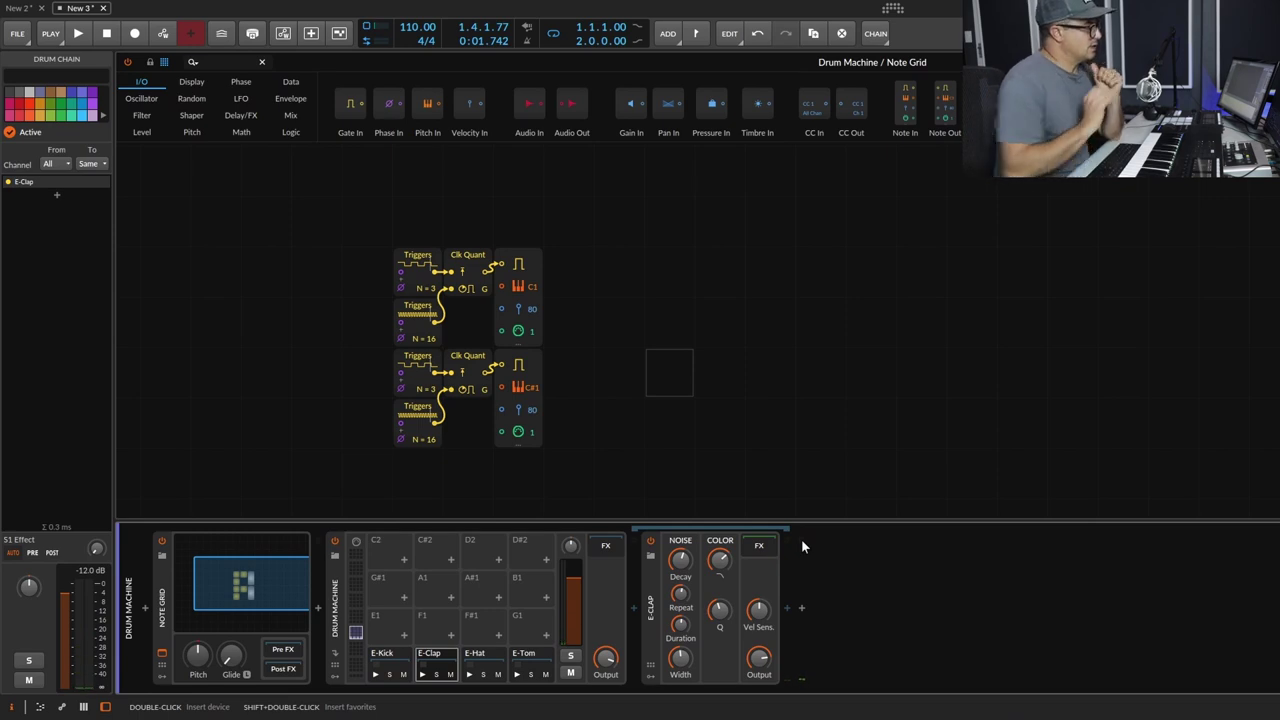
Set the upper Triggers of the C#1 chain to 2 steps and audition the pattern.
{"action": "left_click", "coordinate": [801, 546]}
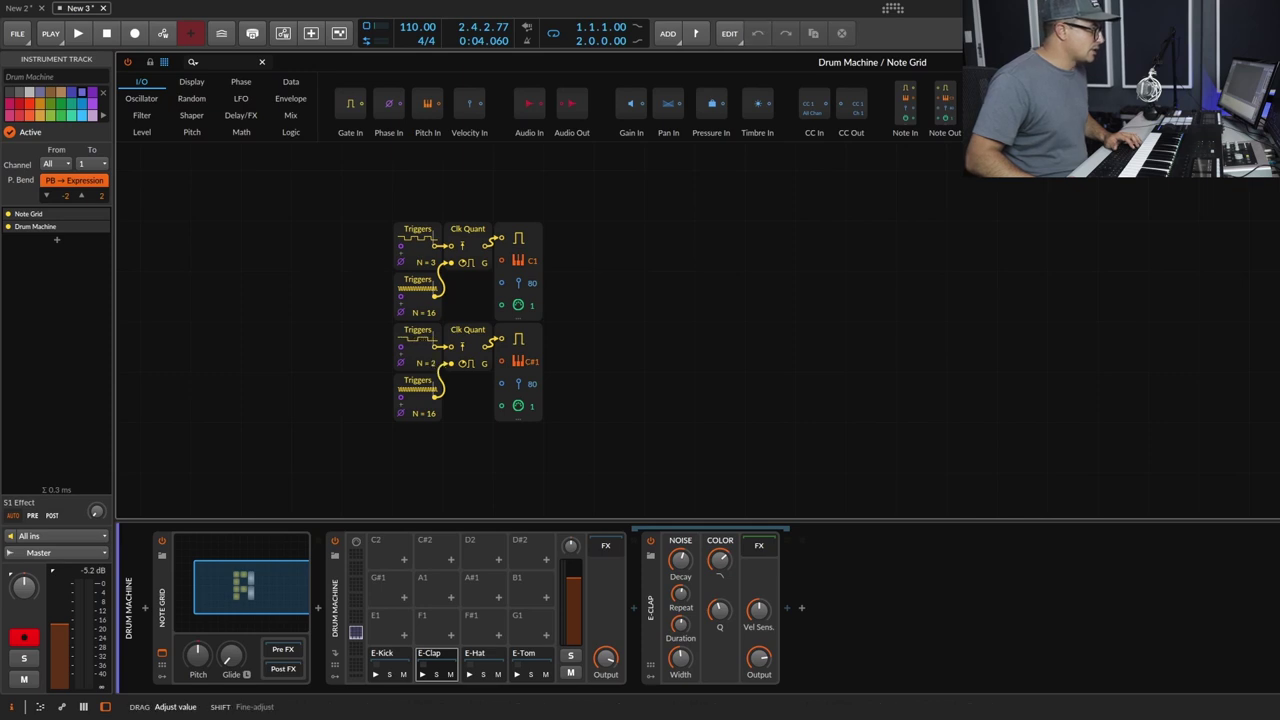
{"action": "key", "text": "space"}
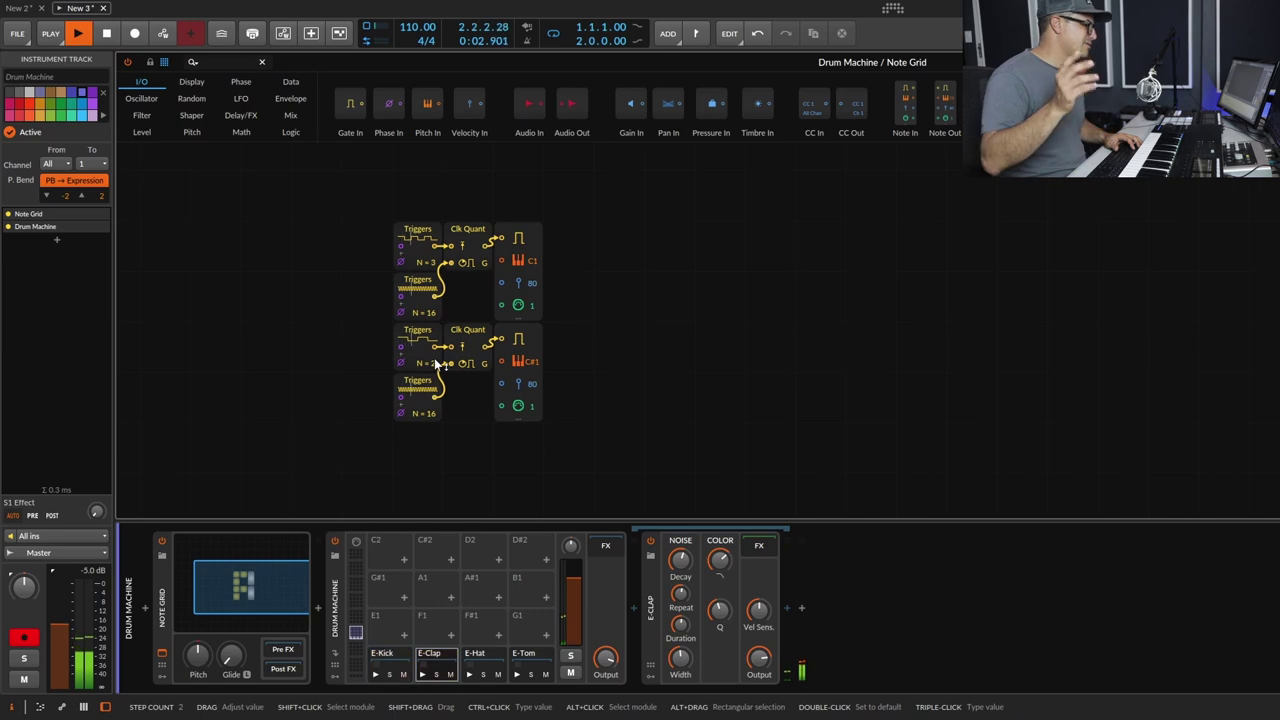
{"action": "key", "text": "space"}
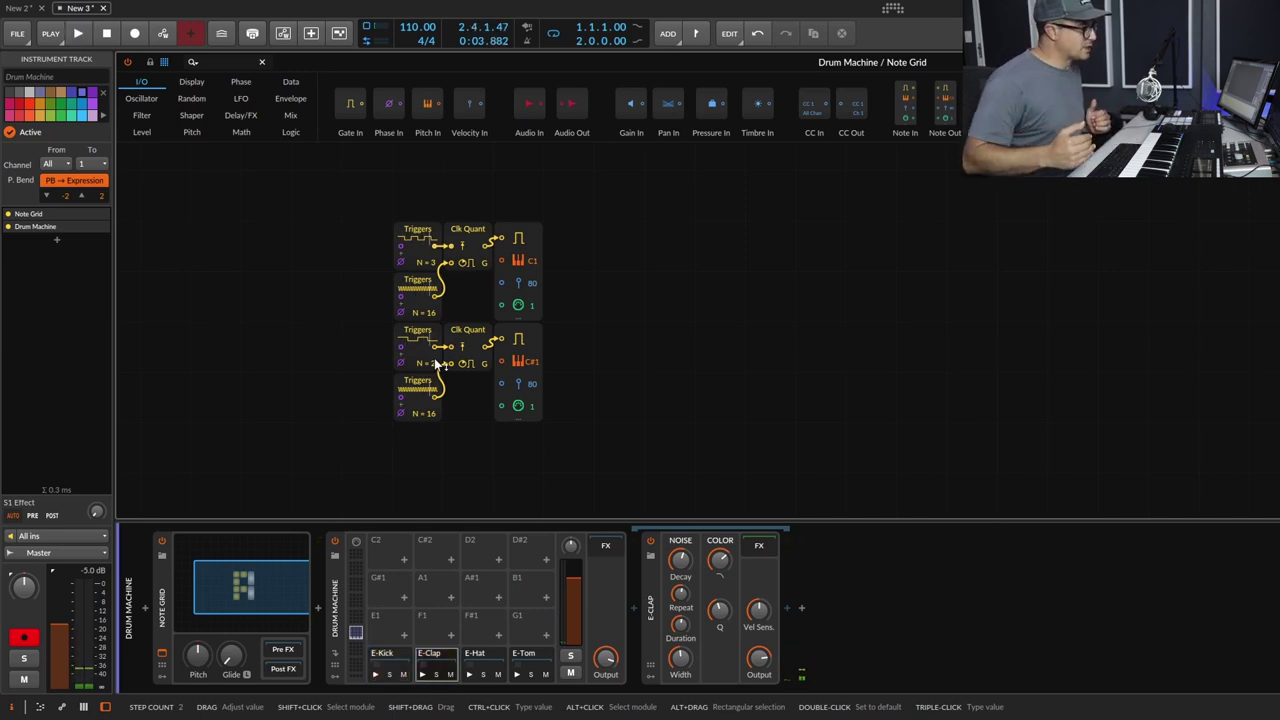
Add a Phase In module beside the C#1 chain and attach a Ø Shift module to its output.
{"action": "left_click_drag", "start_coordinate": [389, 103], "coordinate": [316, 347]}
{"action": "left_click", "coordinate": [316, 258]}
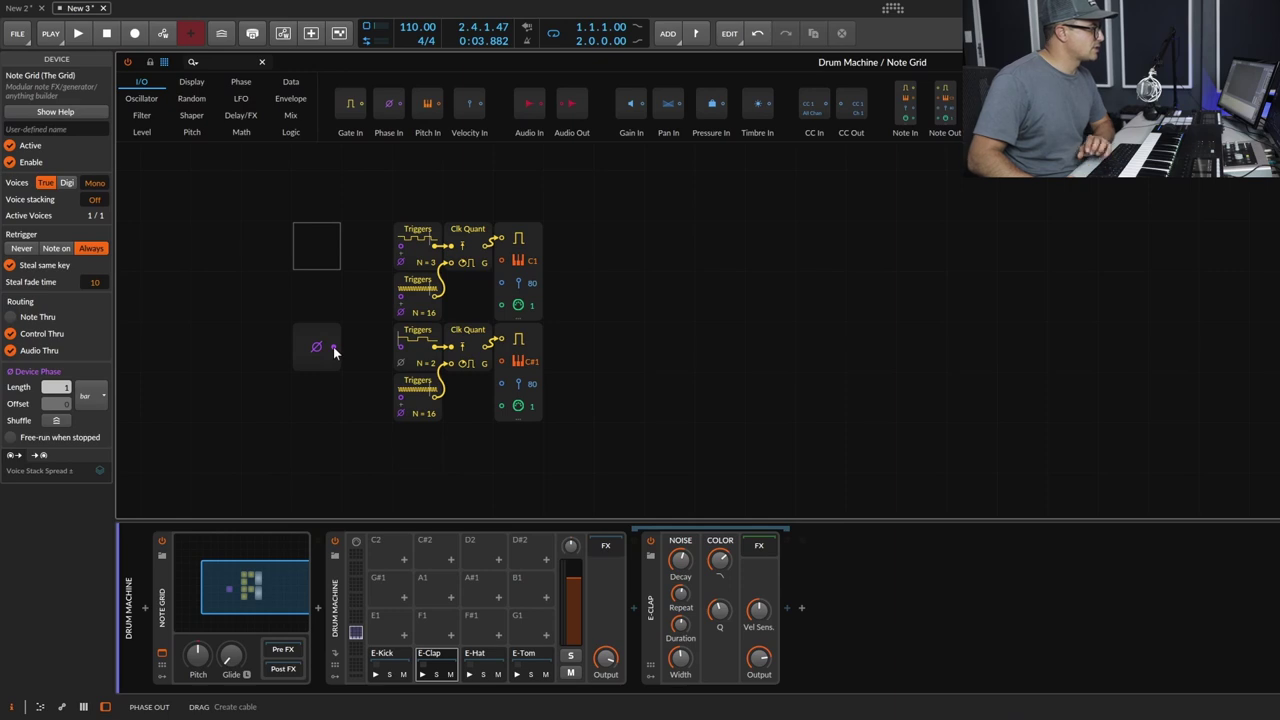
{"action": "left_click_drag", "start_coordinate": [325, 347], "coordinate": [275, 347]}
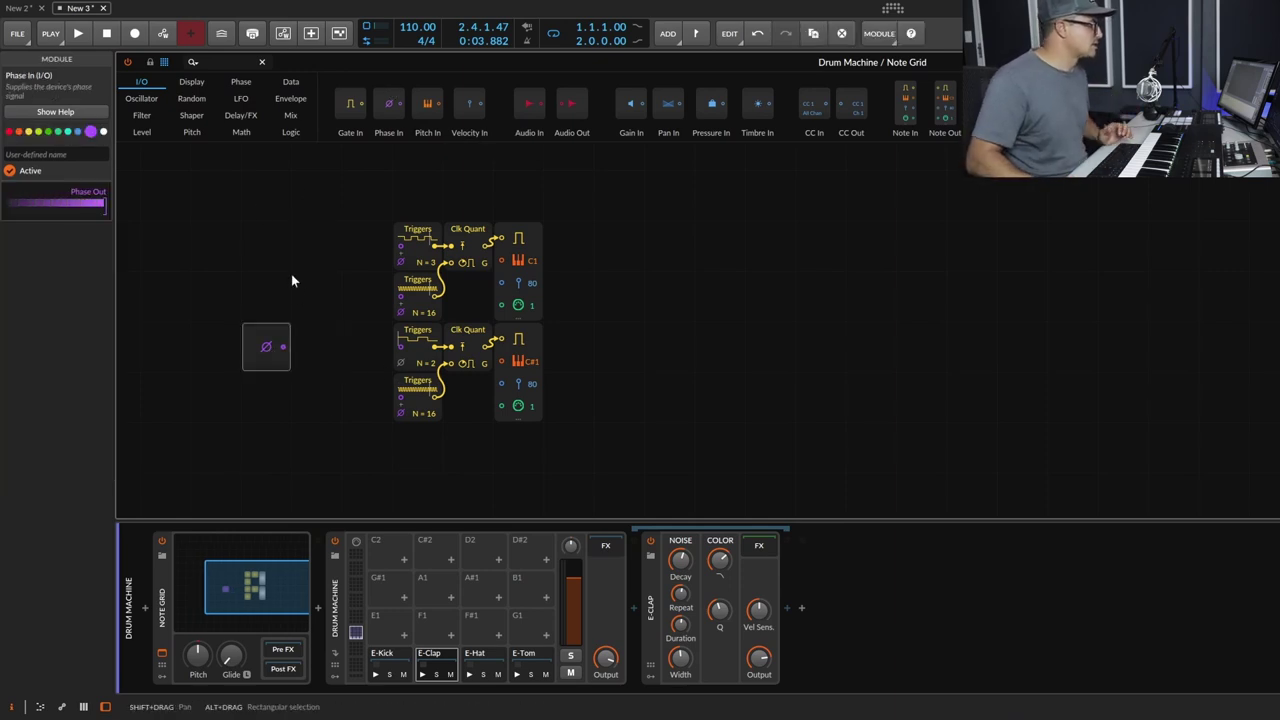
{"action": "left_click", "coordinate": [242, 81]}
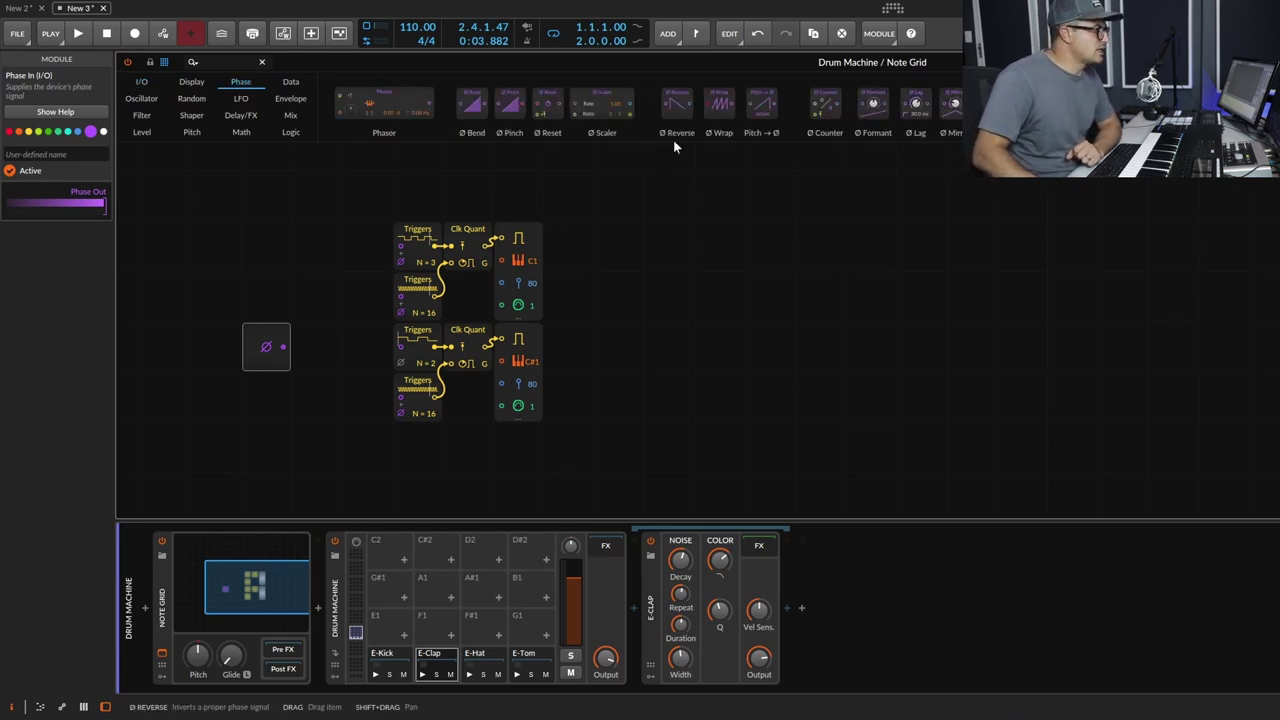
{"action": "left_click_drag", "start_coordinate": [1000, 105], "coordinate": [299, 347]}
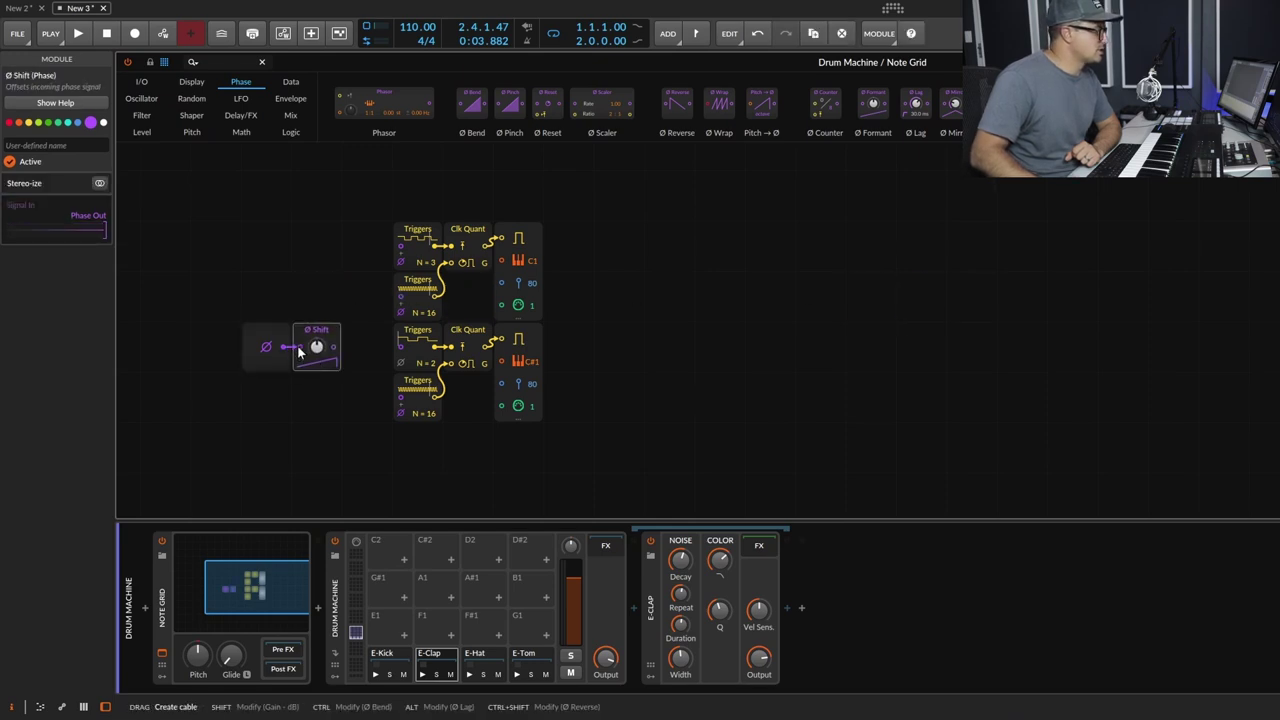
Insert a widened Oscilloscope beside the C#1 chain, feed it the Phase In signal and view it in Slow mode during playback.
{"action": "left_click", "coordinate": [598, 398]}
{"action": "right_click", "coordinate": [622, 346]}
{"action": "mouse_move", "coordinate": [712, 385]}
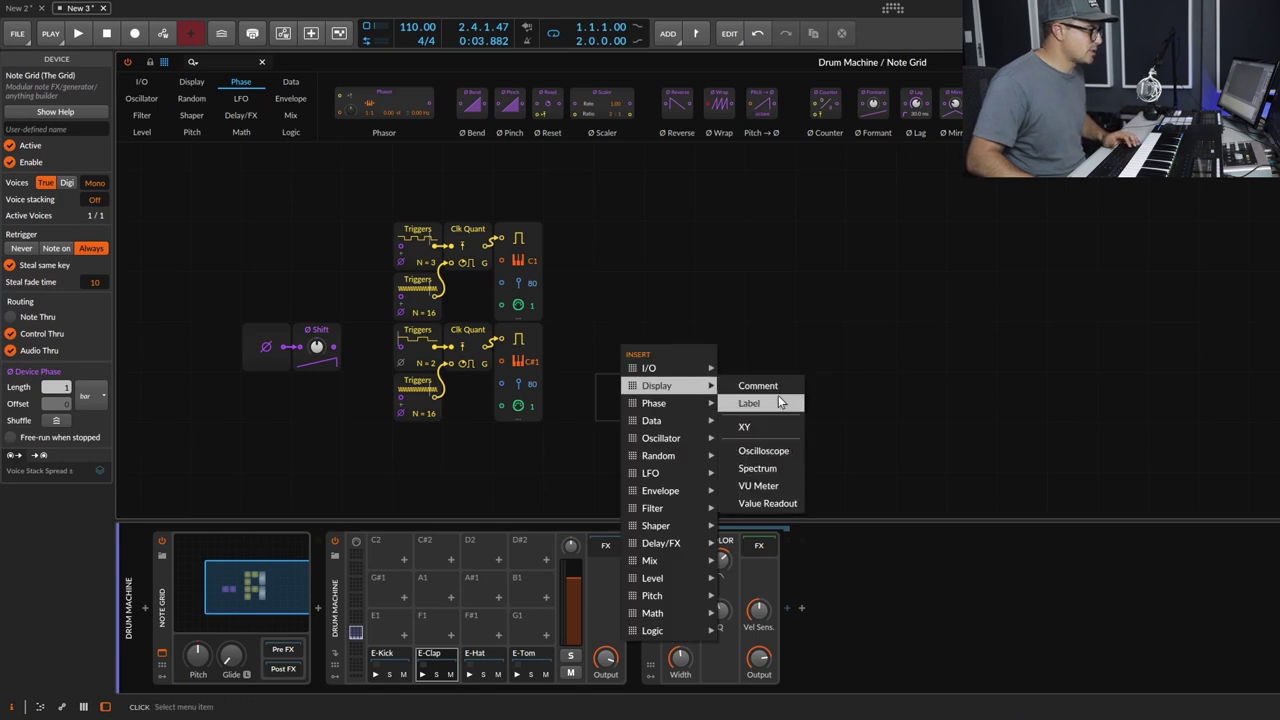
{"action": "left_click", "coordinate": [765, 450]}
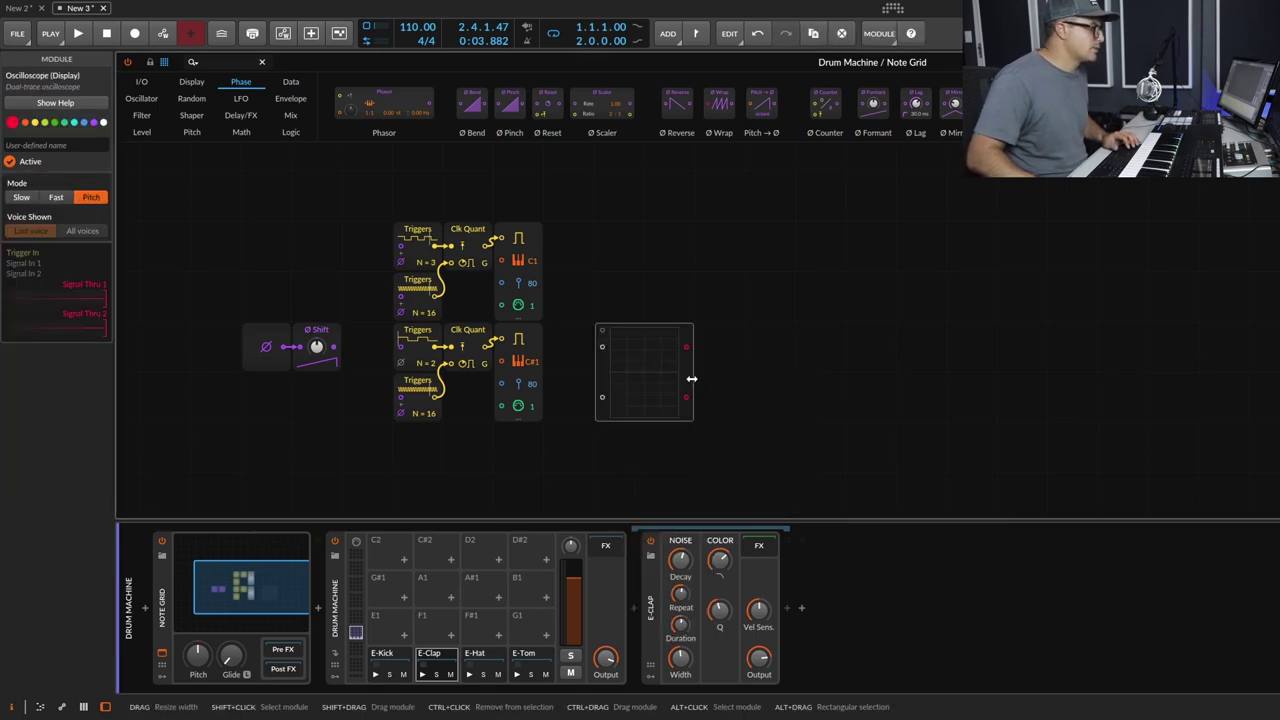
{"action": "left_click_drag", "start_coordinate": [691, 379], "coordinate": [893, 391]}
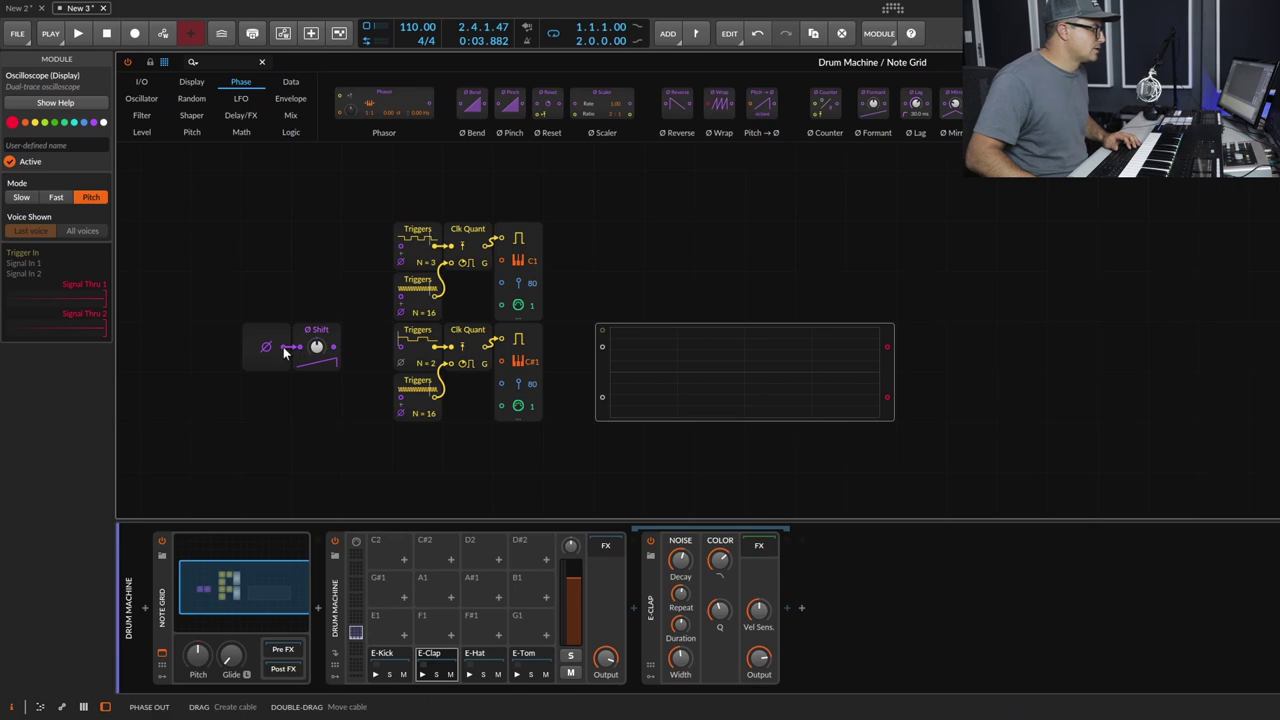
{"action": "mouse_move", "coordinate": [290, 348]}
{"action": "left_mouse_down"}
{"action": "mouse_move", "coordinate": [574, 365]}
{"action": "mouse_move", "coordinate": [602, 346]}
{"action": "left_mouse_up"}
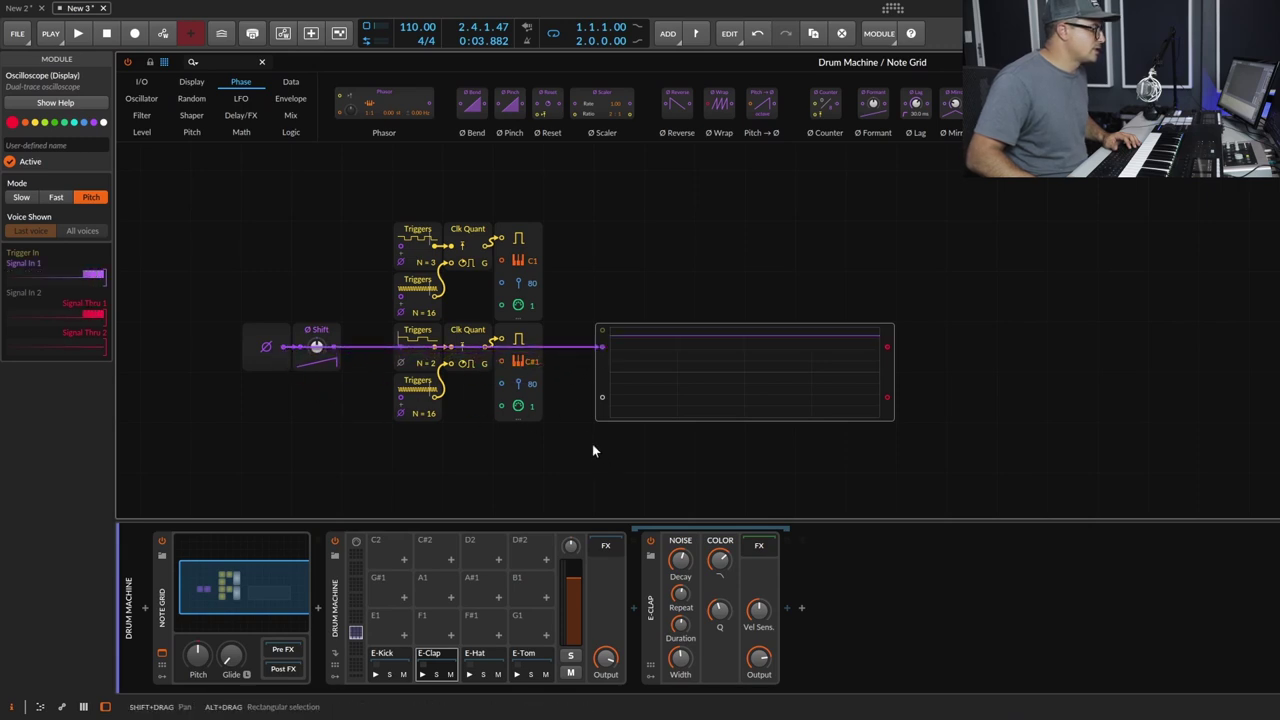
{"action": "left_click", "coordinate": [22, 198]}
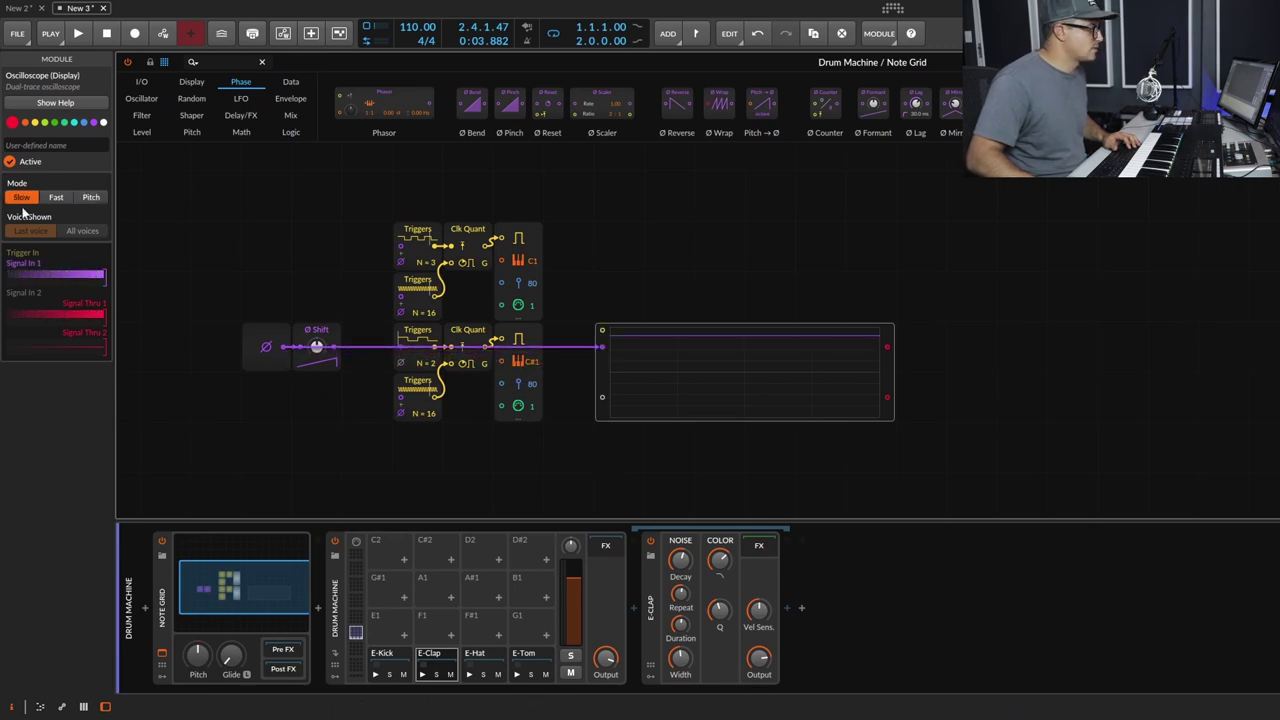
{"action": "key", "text": "space"}
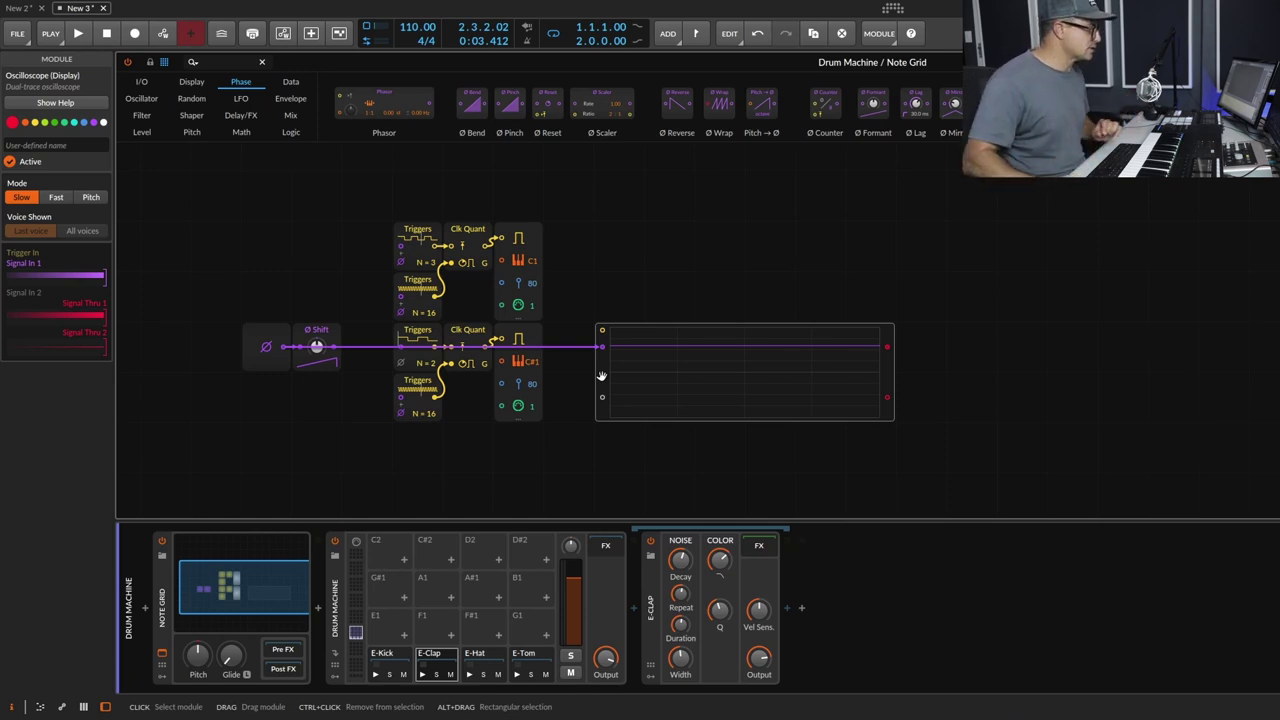
Patch the Ø Shift output to the Oscilloscope's second input and vary the shift amount during playback to compare both phases.
{"action": "mouse_move", "coordinate": [334, 348]}
{"action": "left_mouse_down"}
{"action": "mouse_move", "coordinate": [547, 460]}
{"action": "mouse_move", "coordinate": [602, 397]}
{"action": "left_mouse_up"}
{"action": "key", "text": "space"}
{"action": "left_click_drag", "start_coordinate": [316, 348], "coordinate": [318, 353]}
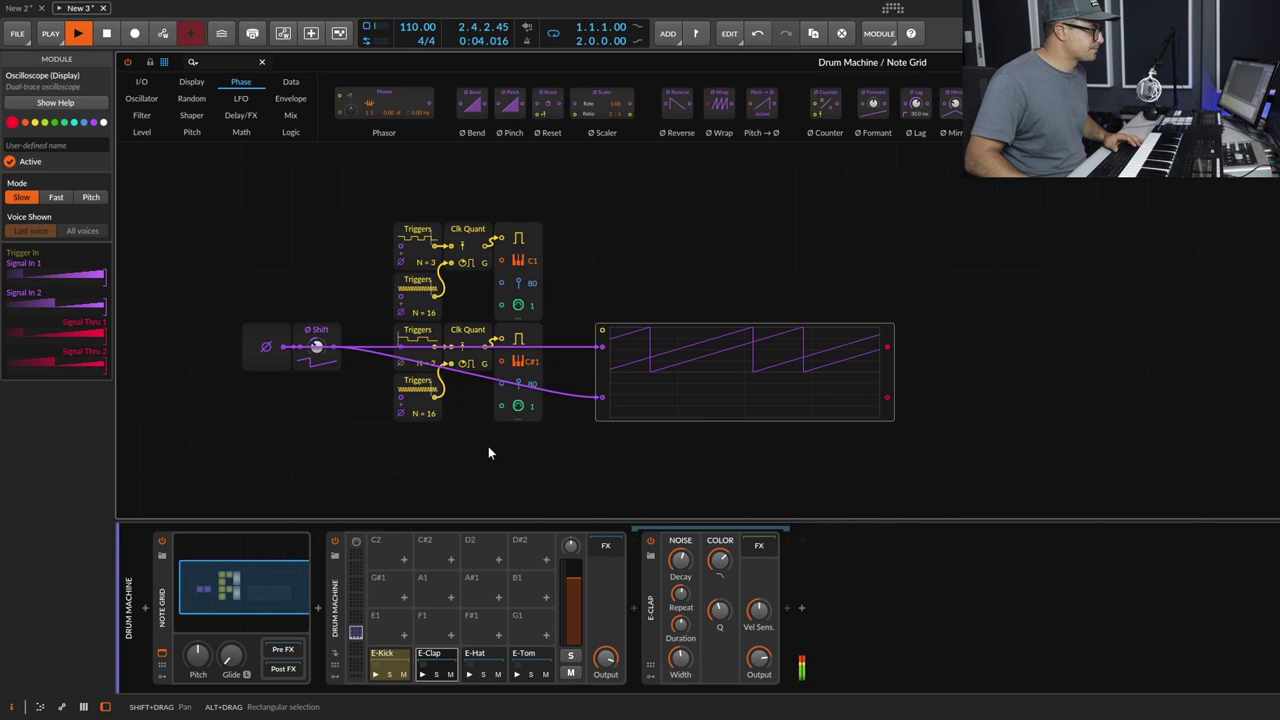
{"action": "left_click_drag", "start_coordinate": [316, 347], "coordinate": [317, 349]}
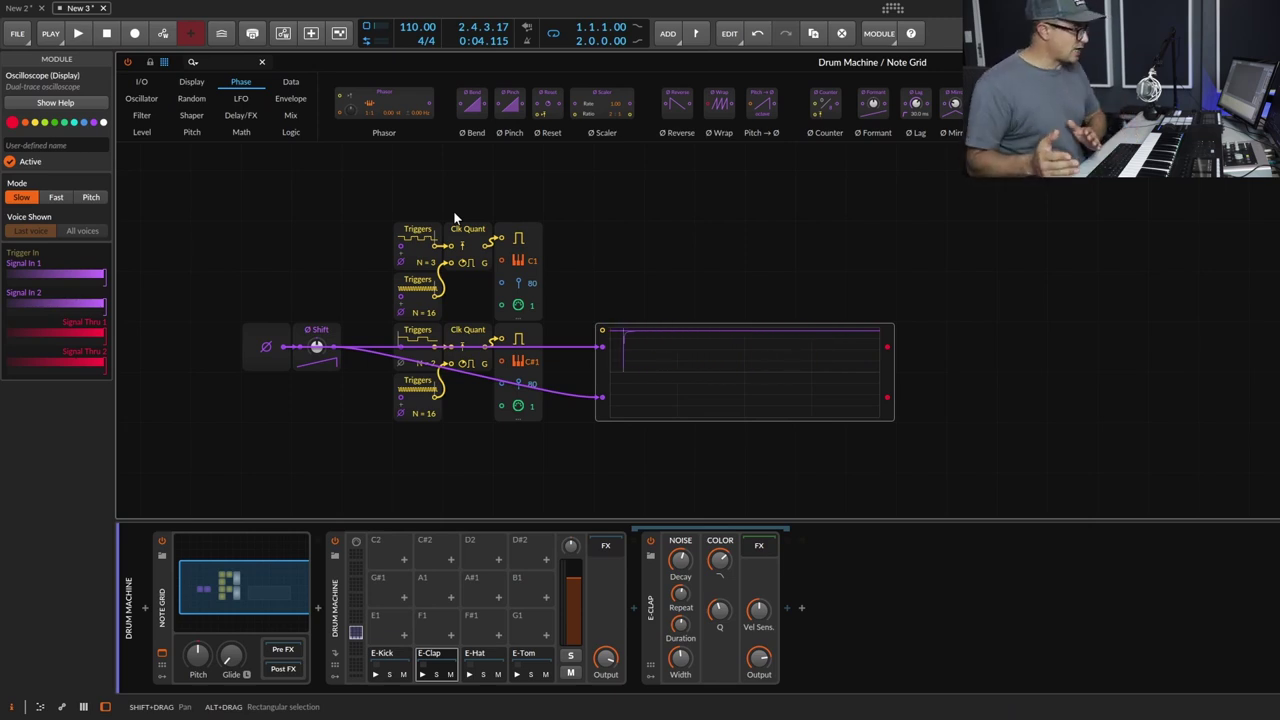
Enter an exact Ø Shift amount and play back to compare the shifted phase with the original.
{"action": "left_click_drag", "start_coordinate": [318, 352], "coordinate": [319, 356]}
{"action": "left_click", "coordinate": [318, 353], "text": "ctrl"}
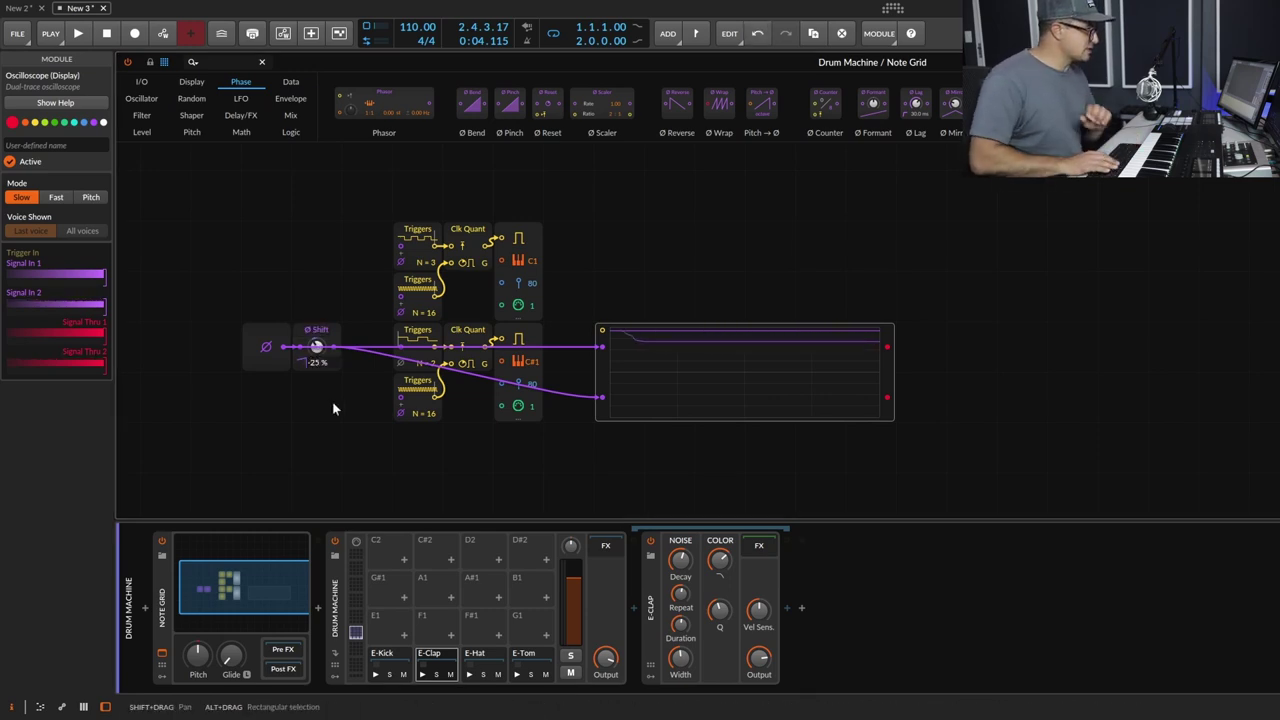
{"action": "type", "text": "2"}
{"action": "key", "text": "Return"}
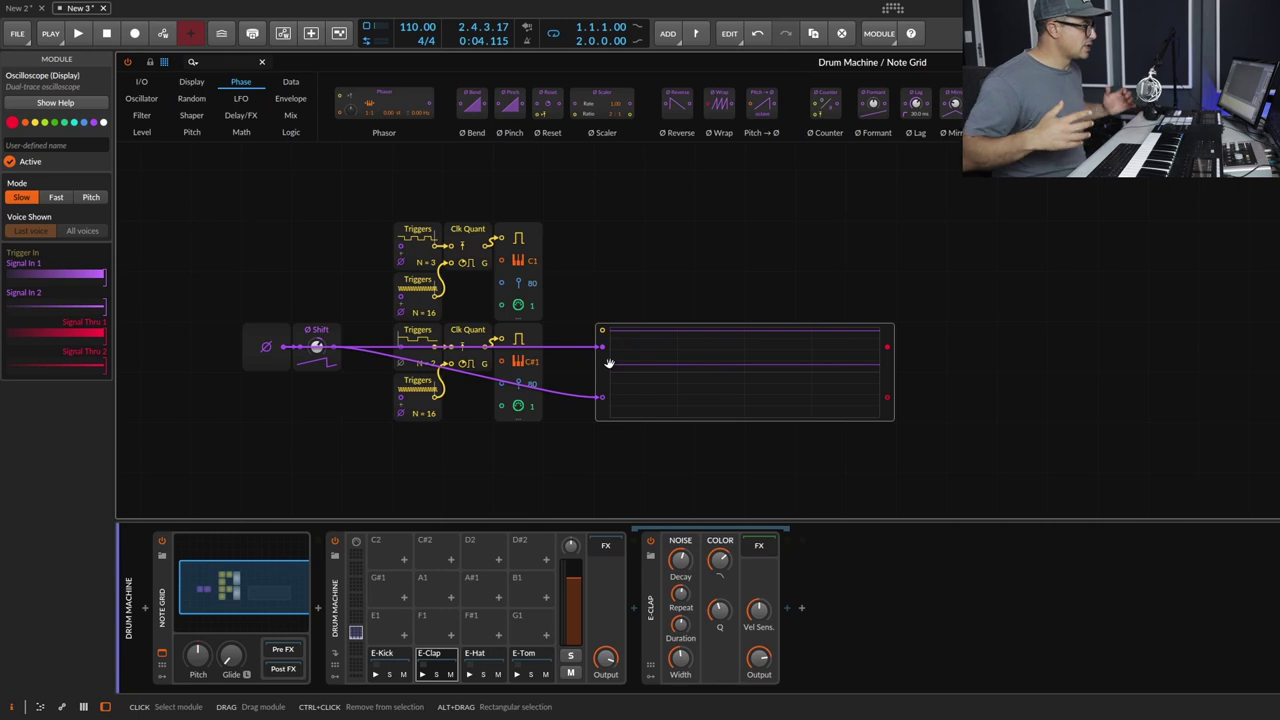
{"action": "key", "text": "space"}
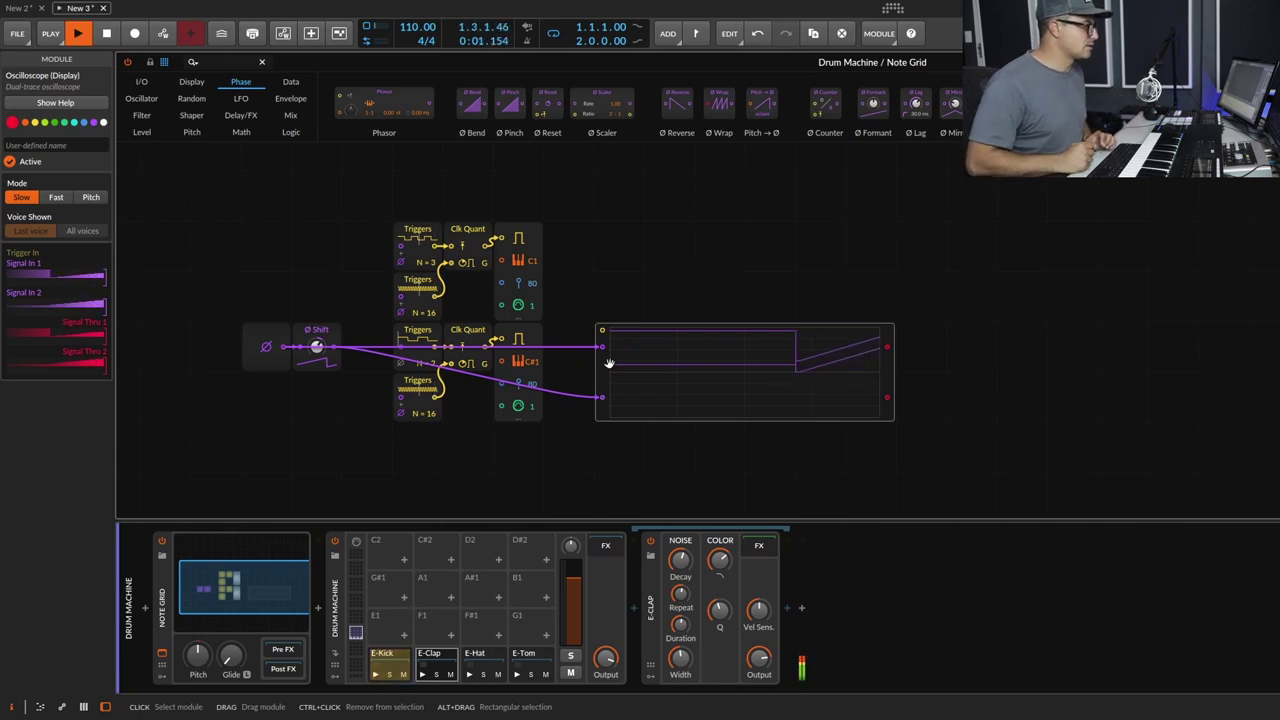
{"action": "key", "text": "space"}
Patch the Ø Shift output into the upper Triggers of the C#1 chain, audition it and delete the Oscilloscope.
{"action": "left_click", "coordinate": [482, 416]}
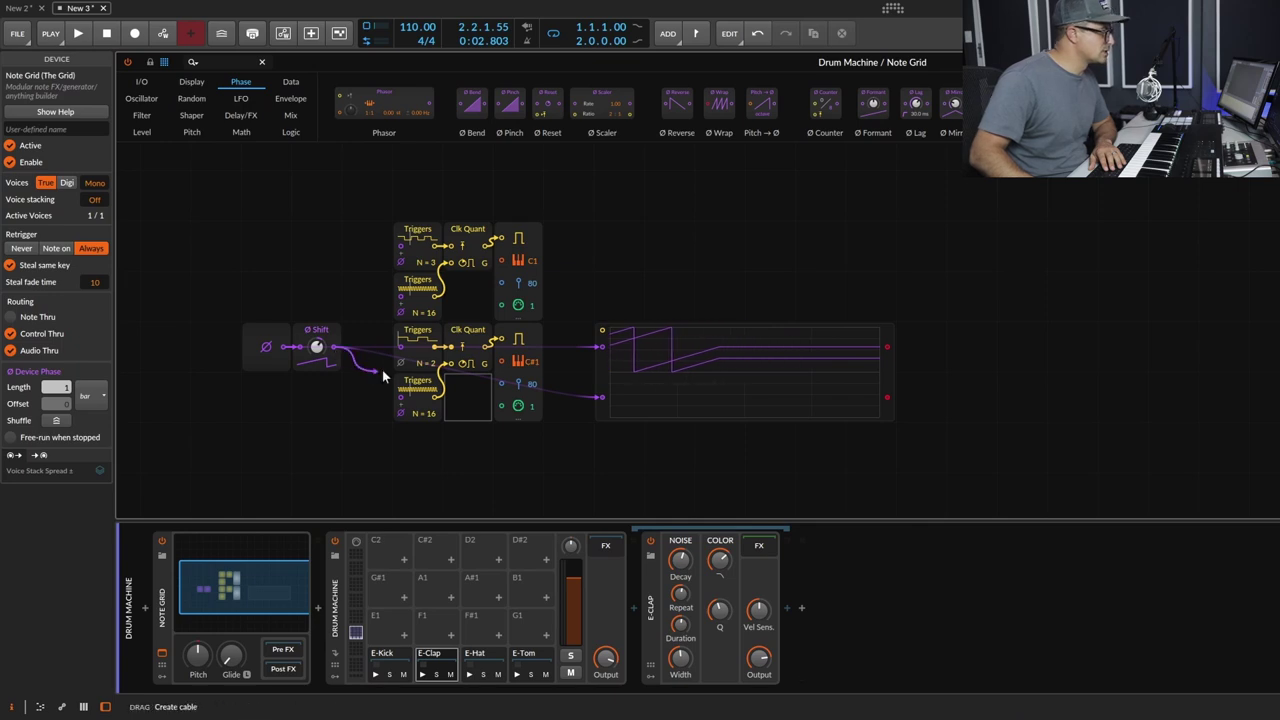
{"action": "key", "text": "space"}
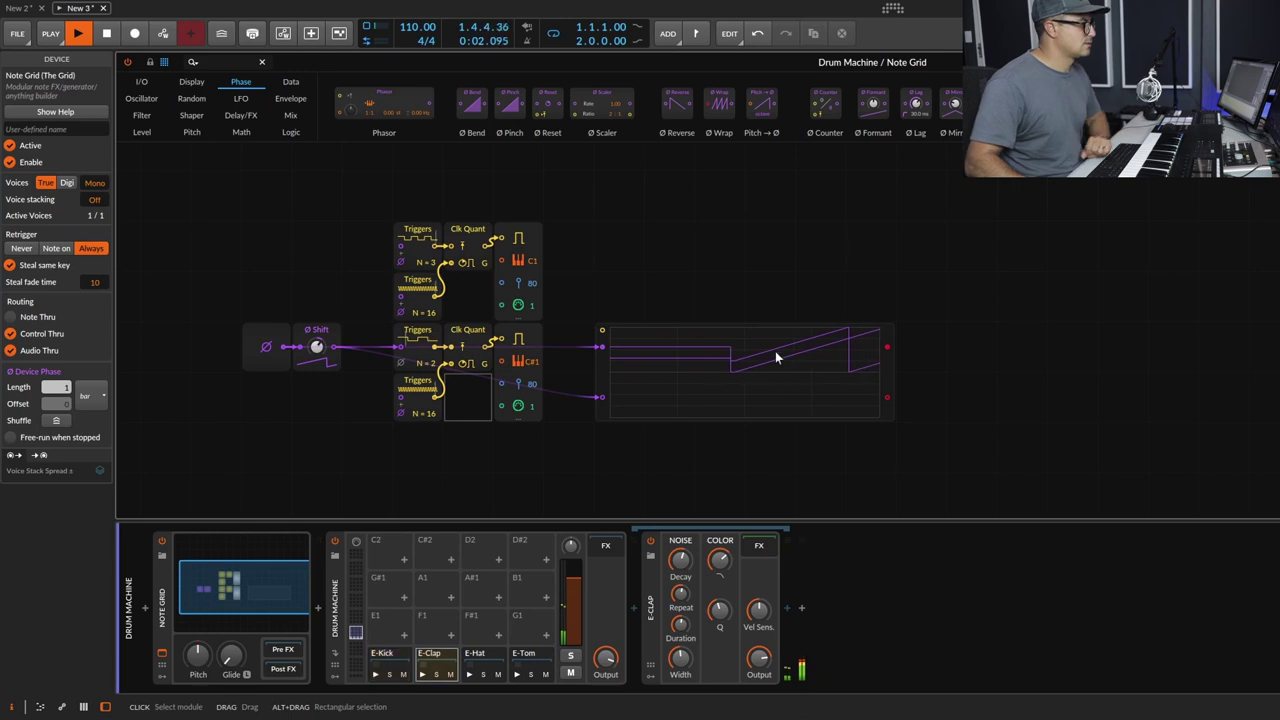
{"action": "left_click", "coordinate": [677, 420]}
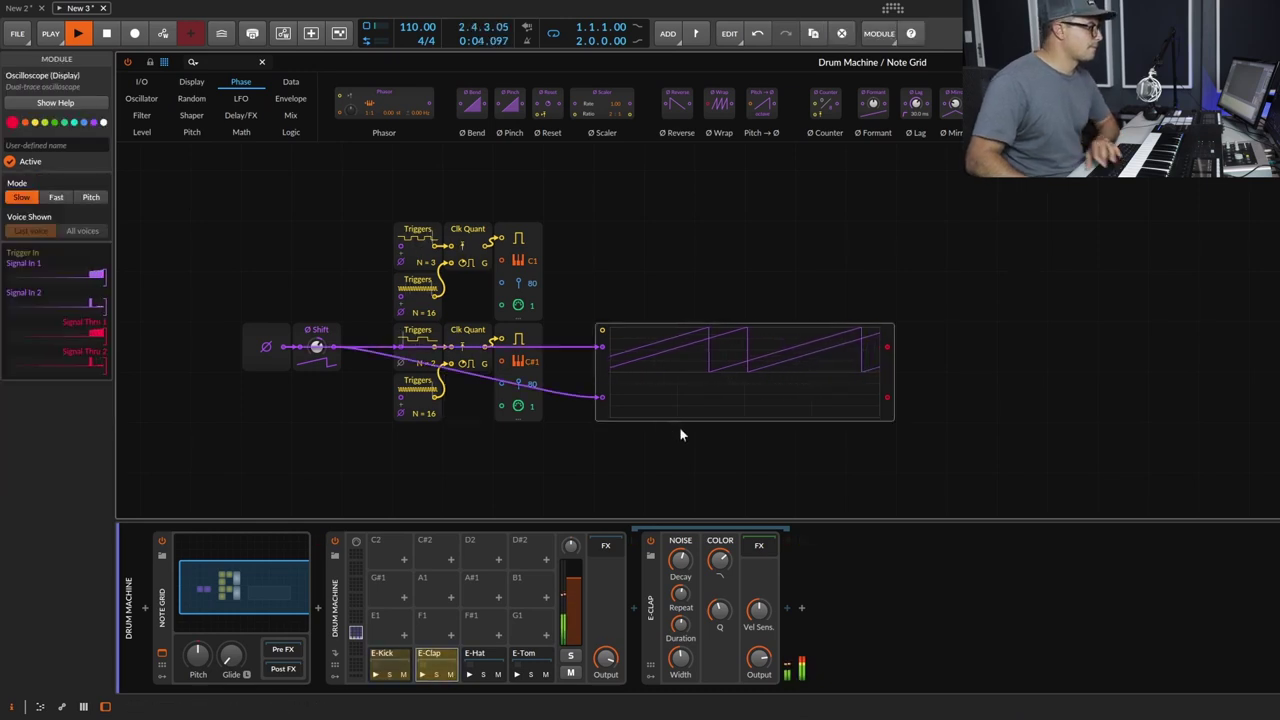
{"action": "key", "text": "Delete"}
Move the Phase In and Ø Shift modules directly against the C#1 chain's upper Triggers.
{"action": "left_click", "coordinate": [544, 465]}
{"action": "left_click_drag", "start_coordinate": [360, 437], "coordinate": [299, 357]}
{"action": "left_click", "coordinate": [530, 410]}
{"action": "left_click", "coordinate": [608, 428]}
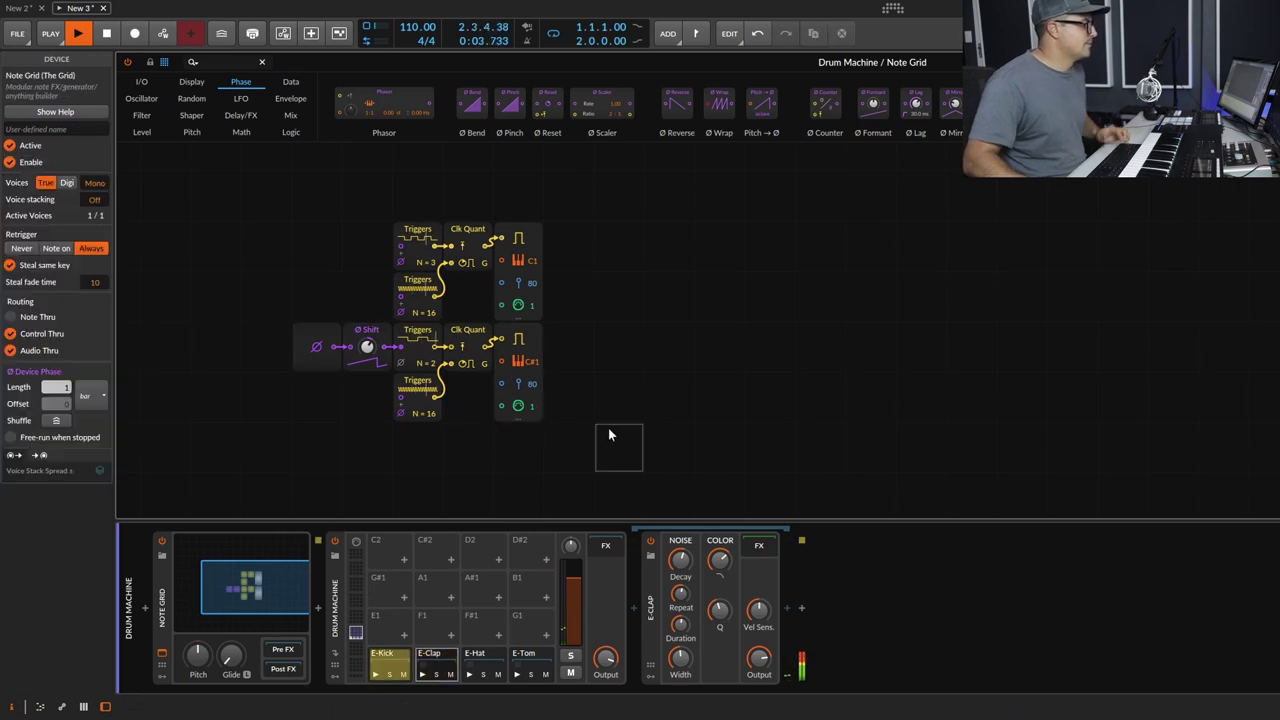
Duplicate the C#1 chain with its phase modules beside the C1 chain, setting the copy's Note Out to D1 and upper Triggers to 7 steps.
{"action": "left_click_drag", "start_coordinate": [592, 410], "coordinate": [298, 373]}
{"action": "left_click_drag", "start_coordinate": [297, 420], "coordinate": [516, 357]}
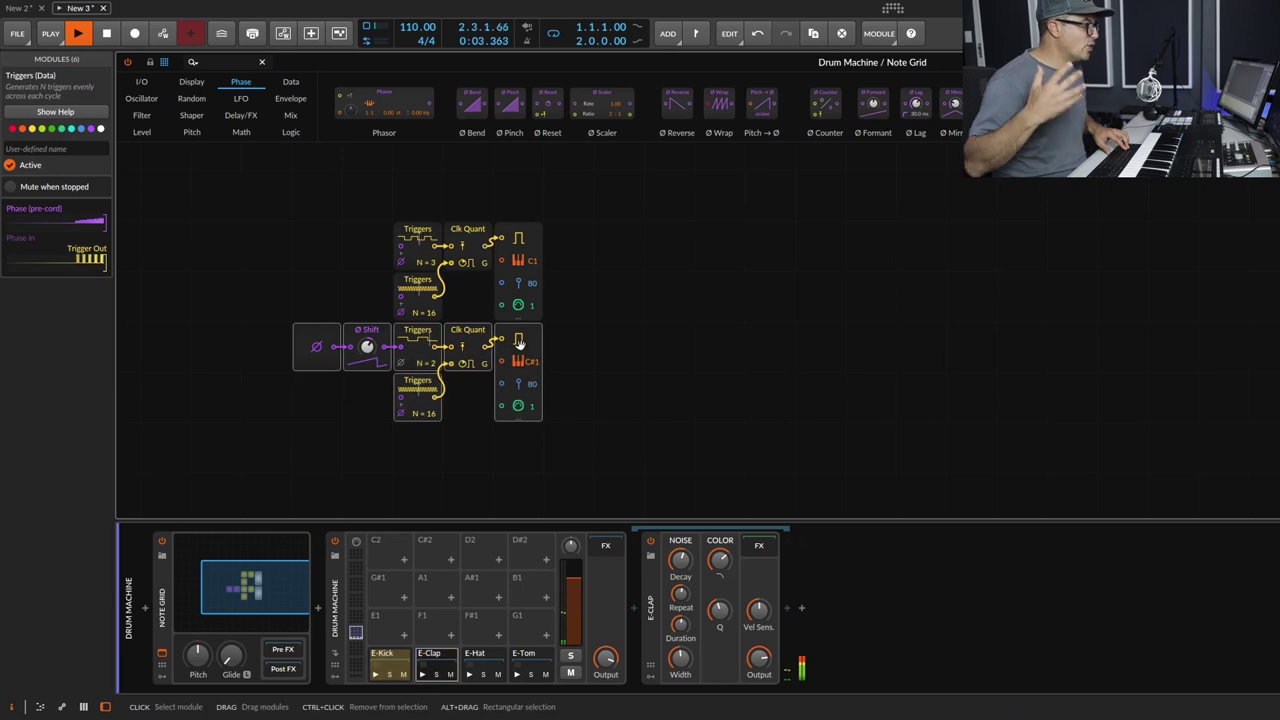
{"action": "key", "text": "ctrl+d"}
{"action": "left_click_drag", "start_coordinate": [423, 449], "coordinate": [668, 247]}
{"action": "left_click_drag", "start_coordinate": [843, 319], "coordinate": [784, 255]}
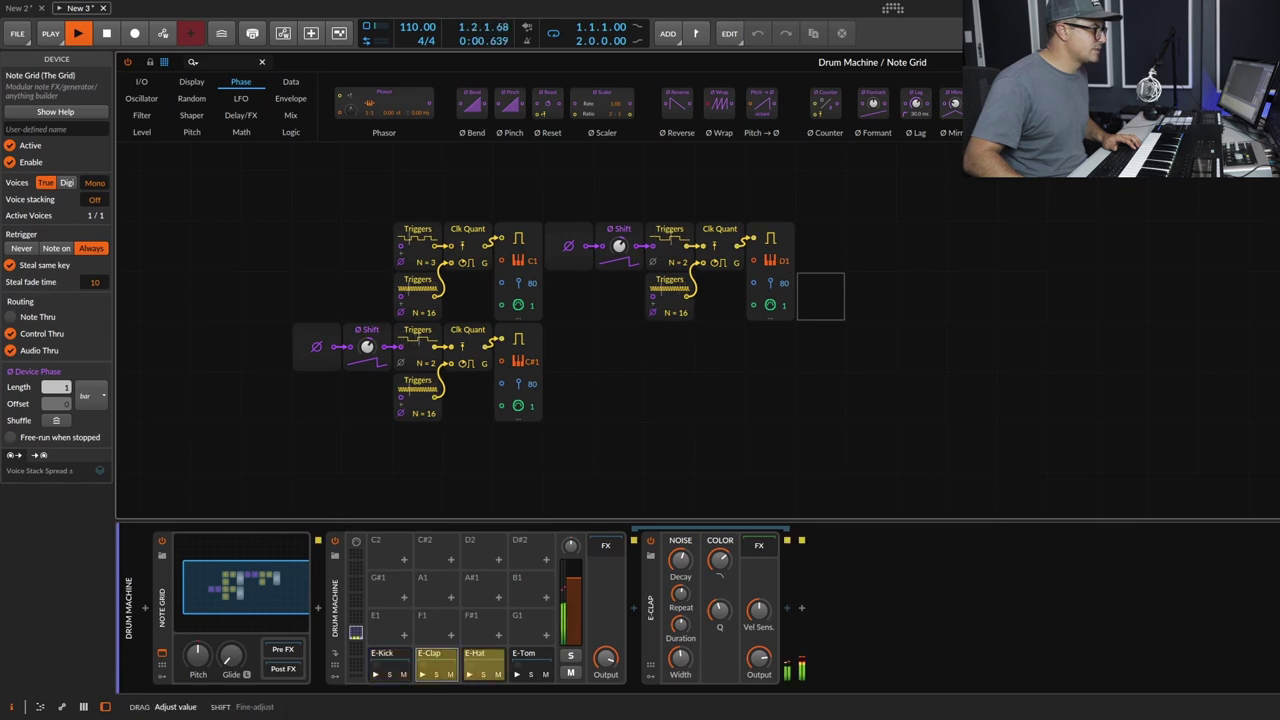
{"action": "left_click_drag", "start_coordinate": [677, 262], "coordinate": [677, 238]}
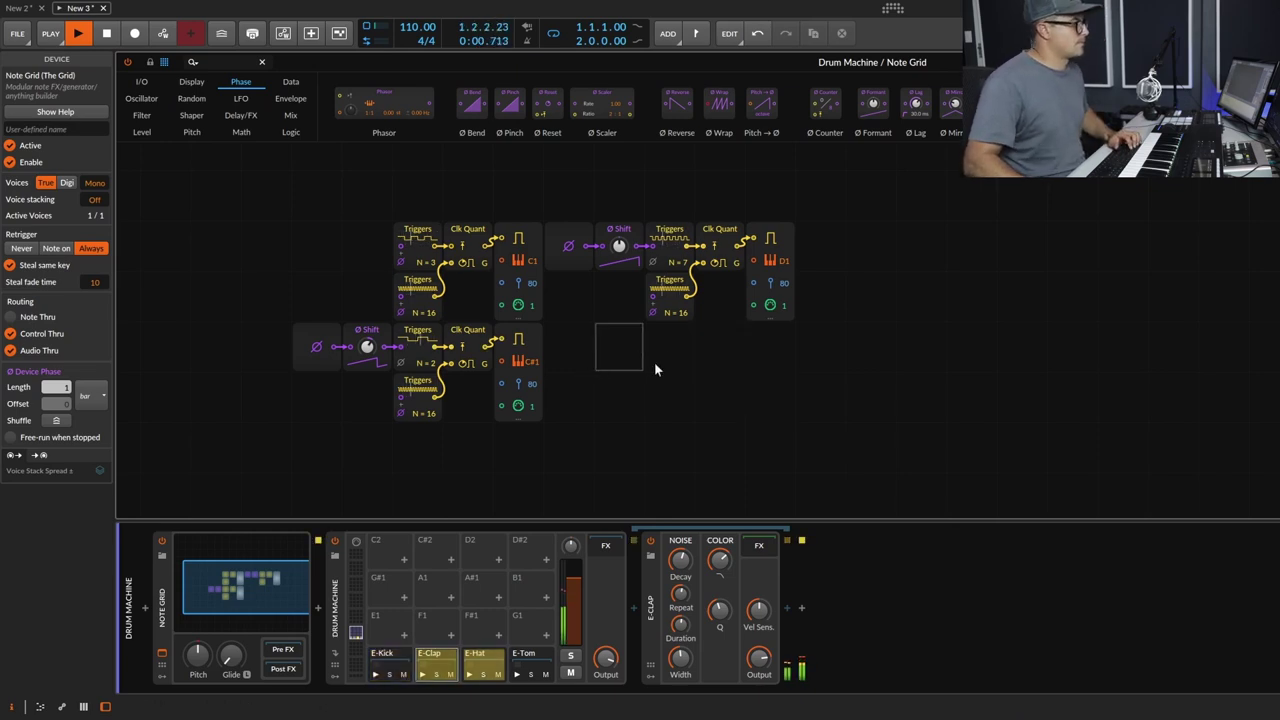
Duplicate the D1 chain's Triggers, Clock Quantize and Note Out below it, driven by the same Ø Shift, and set the copy's pitch to D#1.
{"action": "left_click_drag", "start_coordinate": [888, 359], "coordinate": [686, 252]}
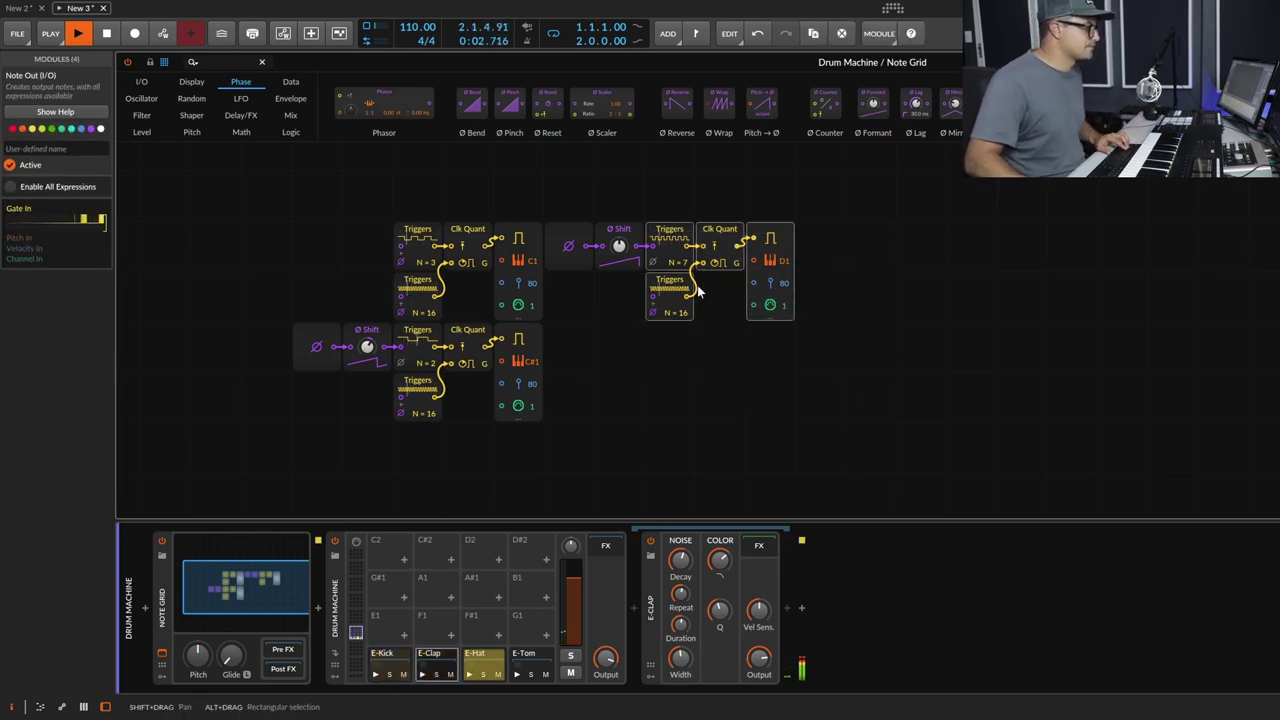
{"action": "key", "text": "ctrl+d"}
{"action": "key", "text": "space"}
{"action": "left_click", "coordinate": [632, 312]}
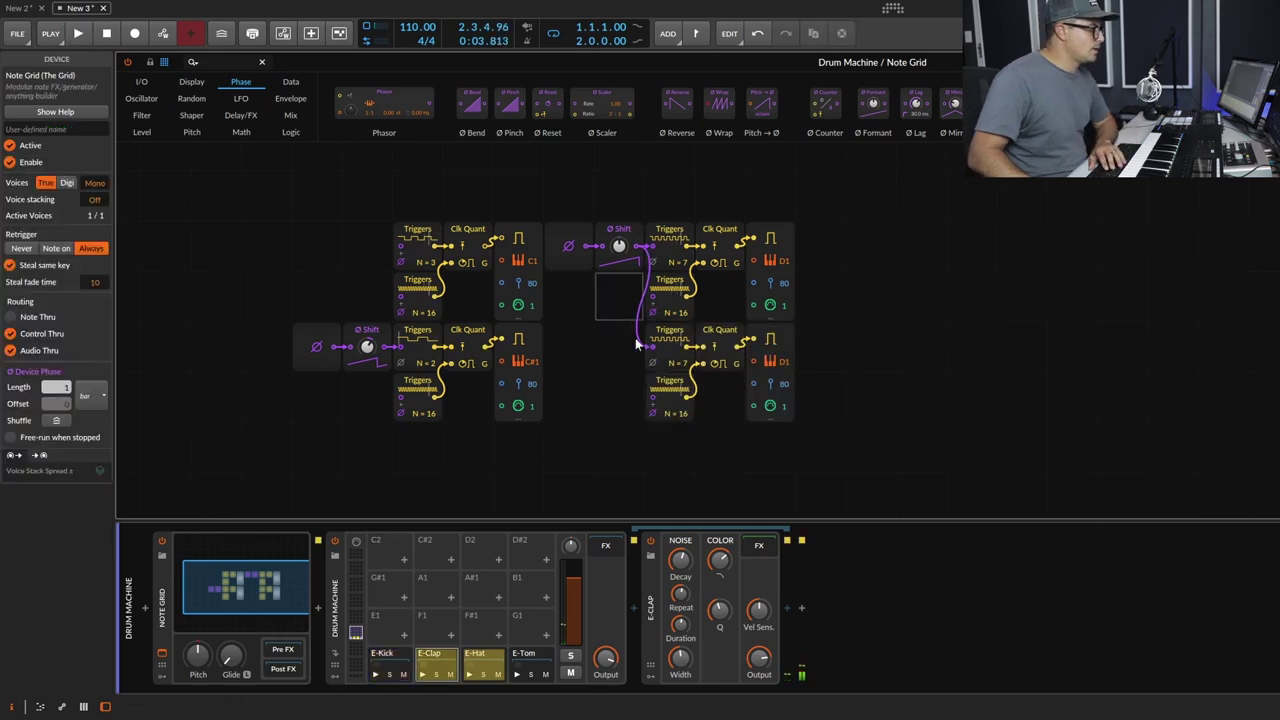
{"action": "left_click", "coordinate": [788, 356]}
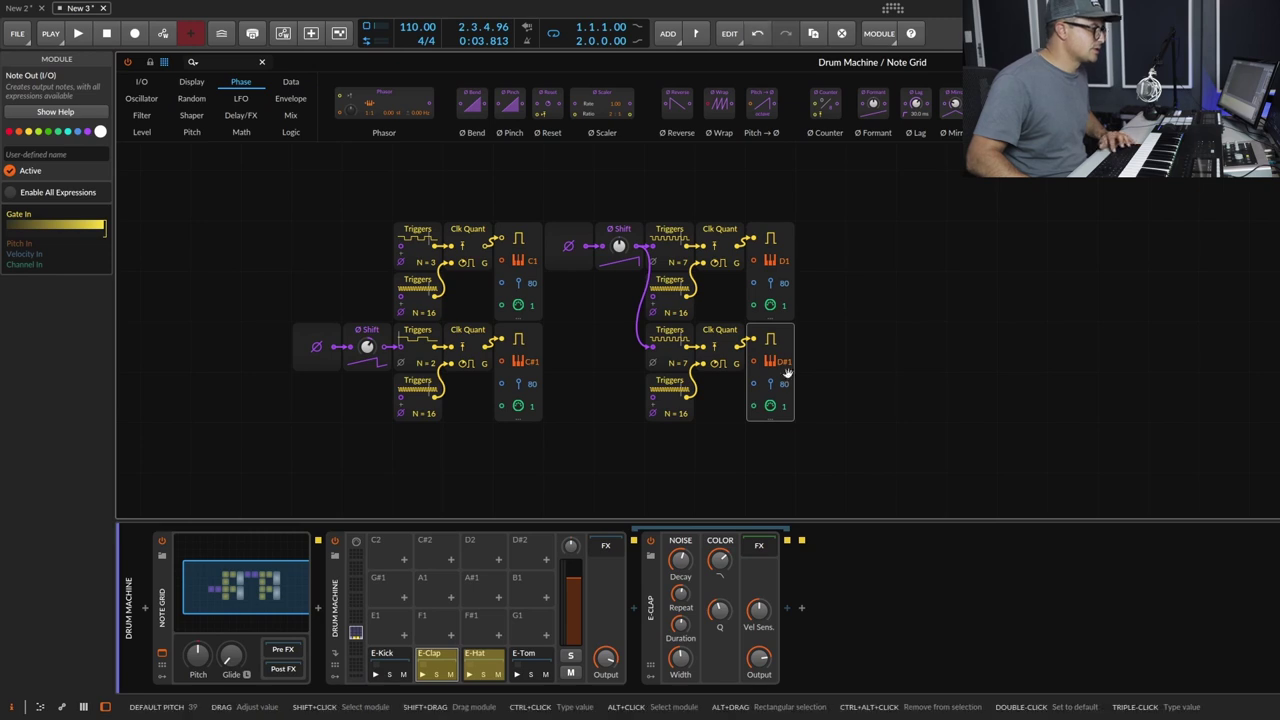
{"action": "key", "text": "space"}
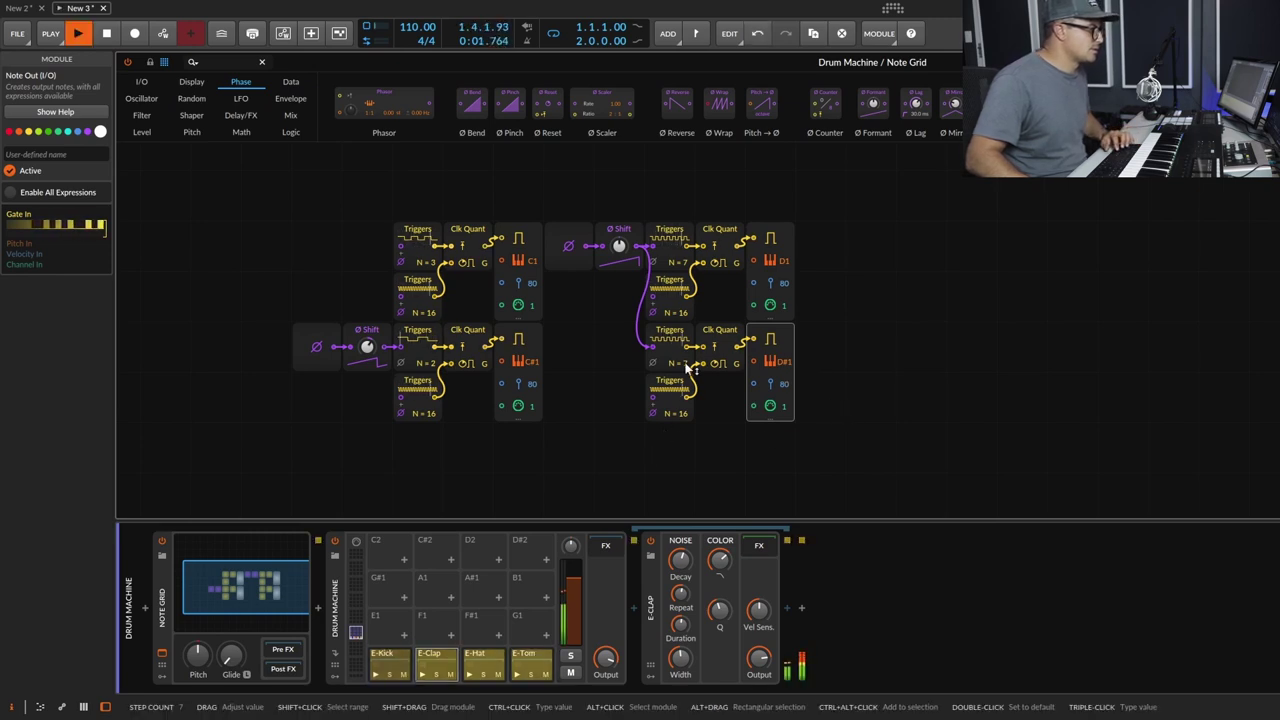
Give the D#1 chain its own Ø Shift fed from the shared Phase In, offset its phase and audition all four patterns.
{"action": "left_click_drag", "start_coordinate": [628, 268], "coordinate": [654, 347]}
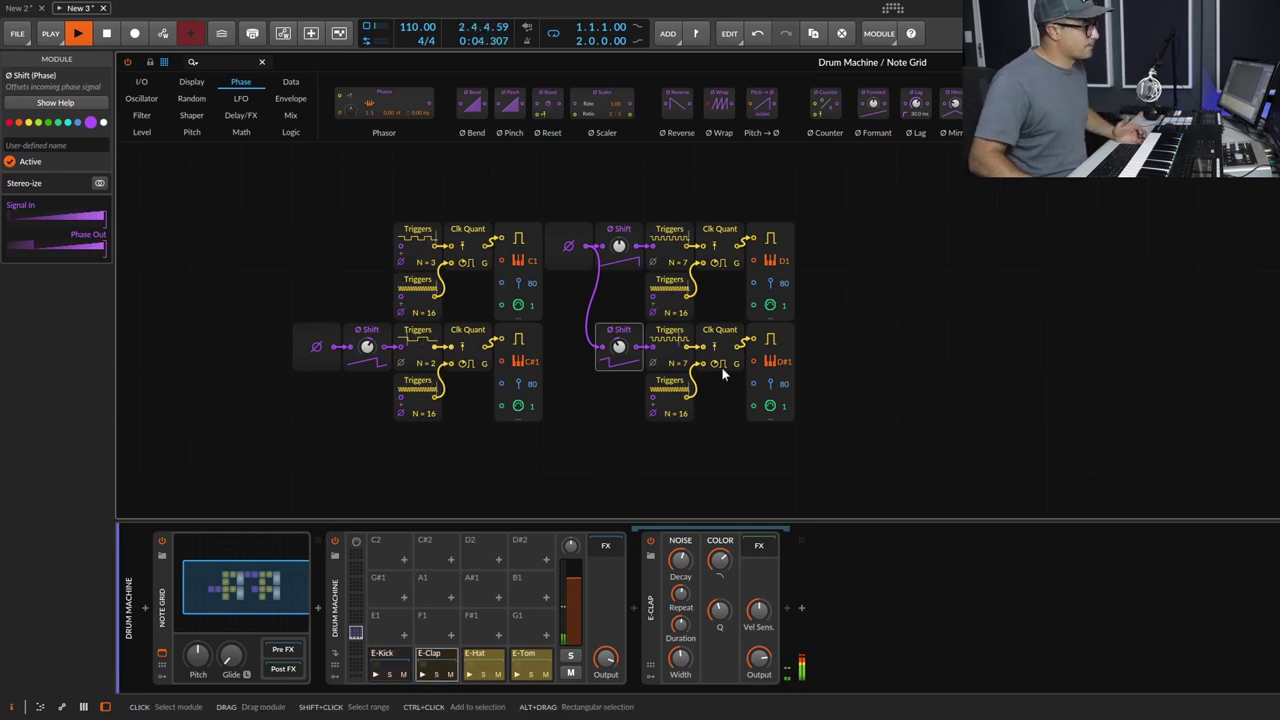
{"action": "left_click", "coordinate": [722, 449]}
{"action": "left_click", "coordinate": [843, 451]}
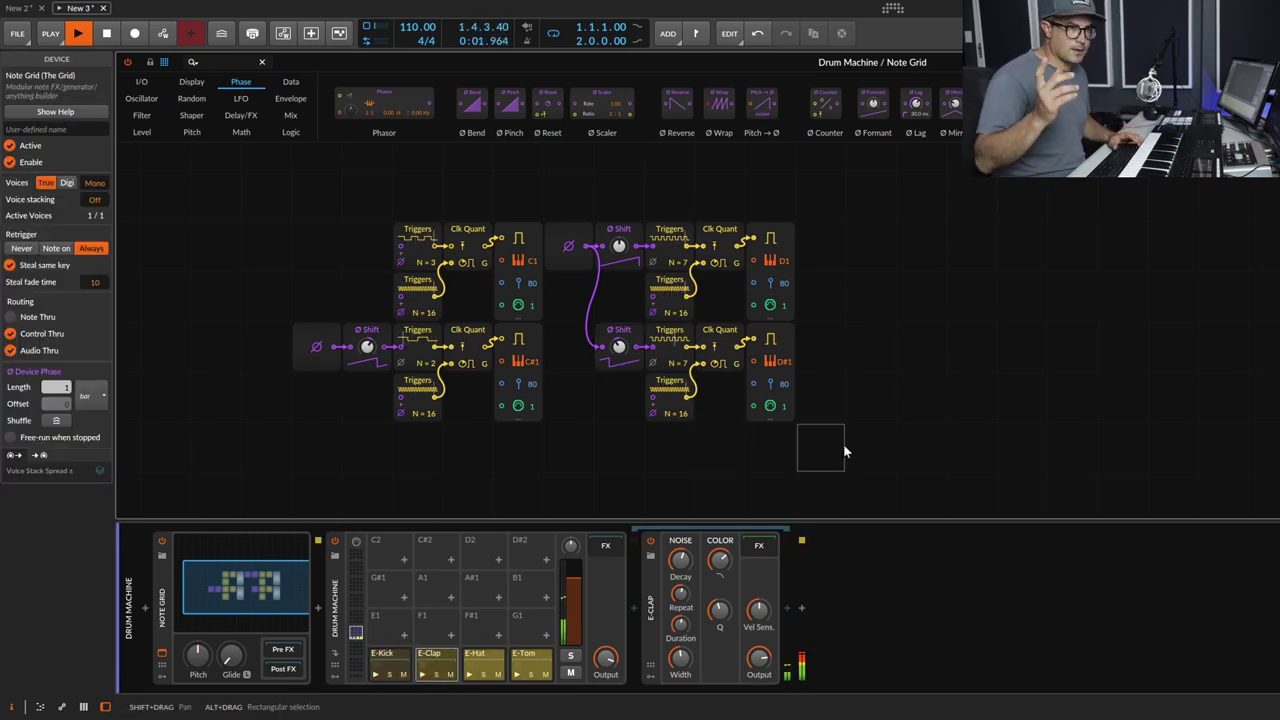
{"action": "key", "text": "space"}
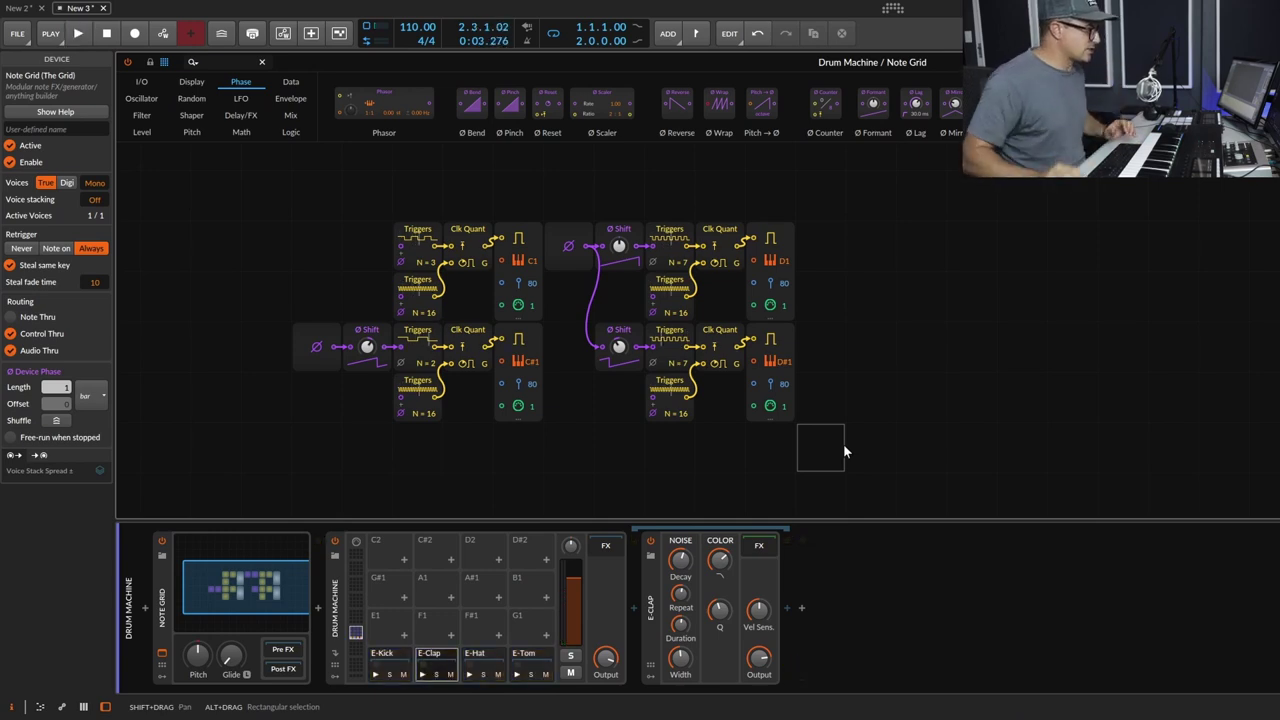
{"action": "left_click_drag", "start_coordinate": [897, 234], "coordinate": [730, 223]}
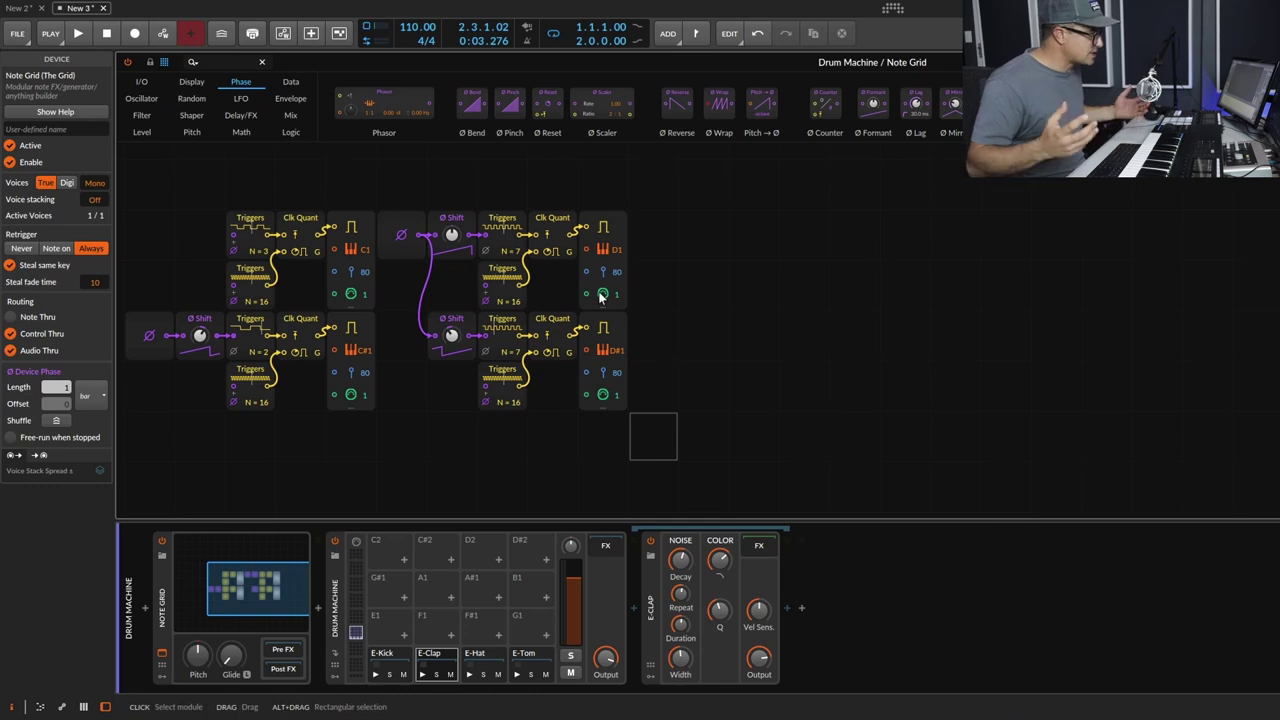
{"action": "left_click_drag", "start_coordinate": [526, 418], "coordinate": [540, 418]}
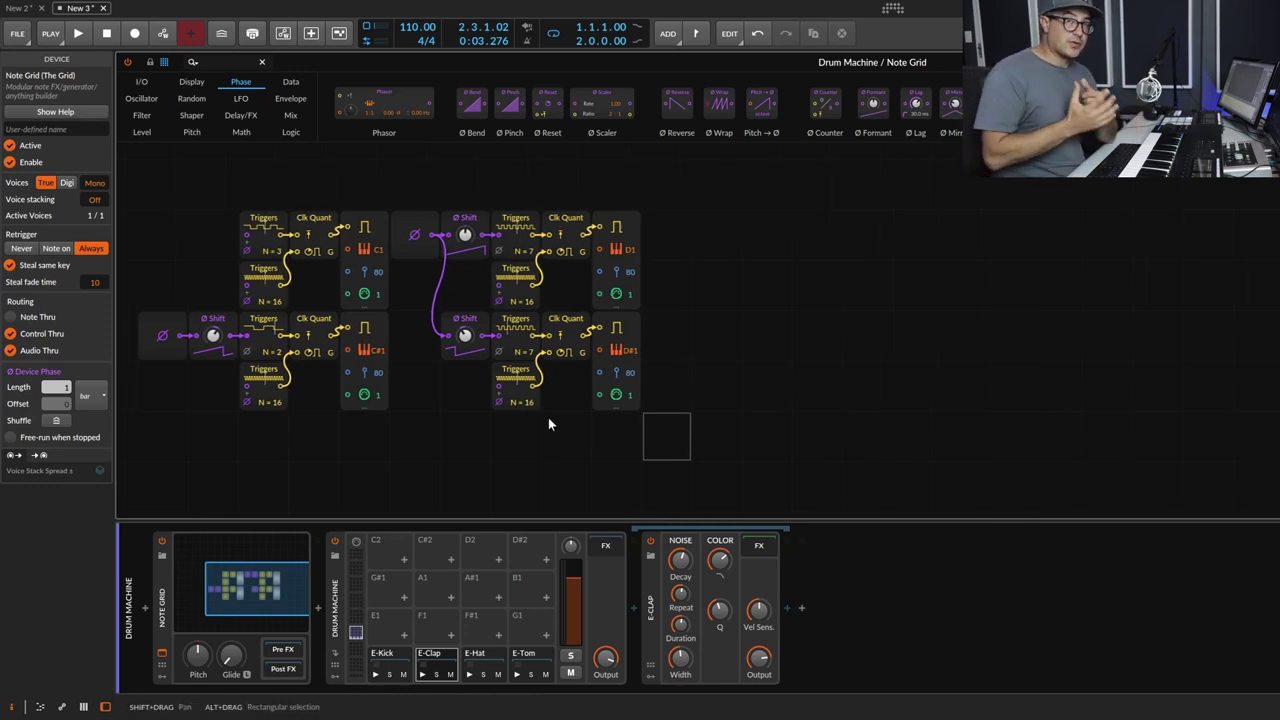
{"action": "left_click", "coordinate": [420, 410]}
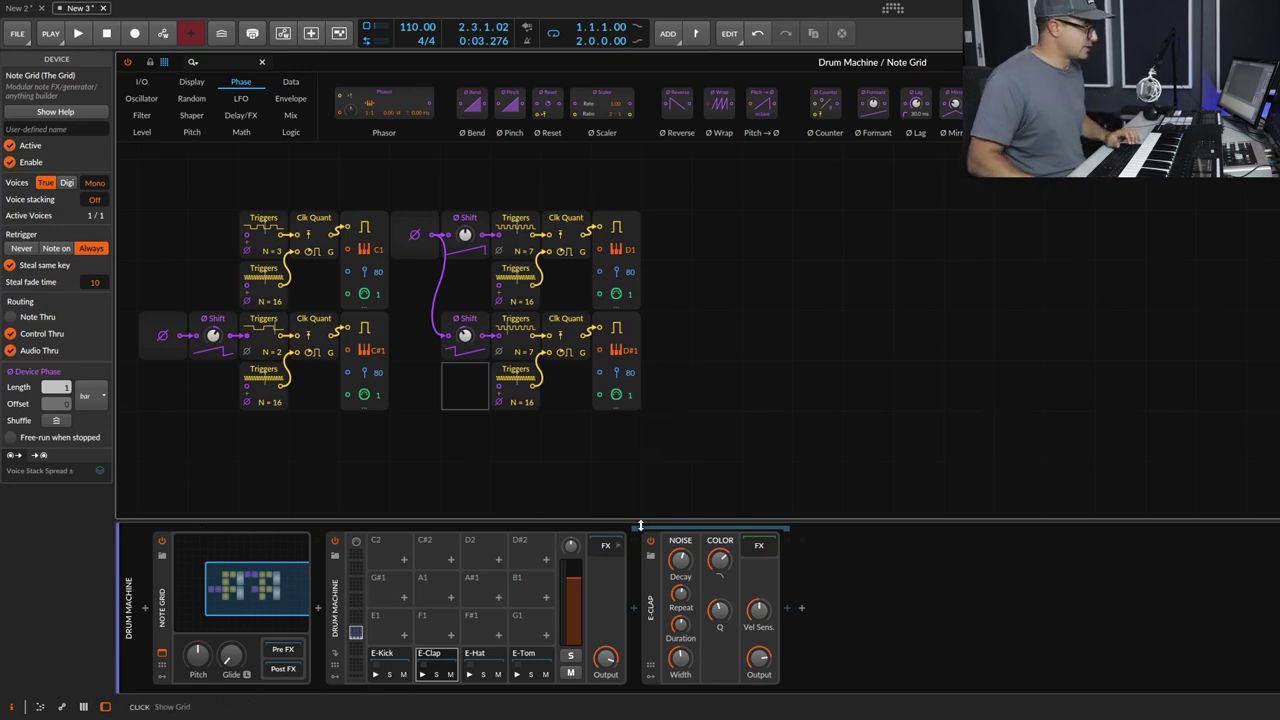
{"action": "left_click", "coordinate": [885, 620]}
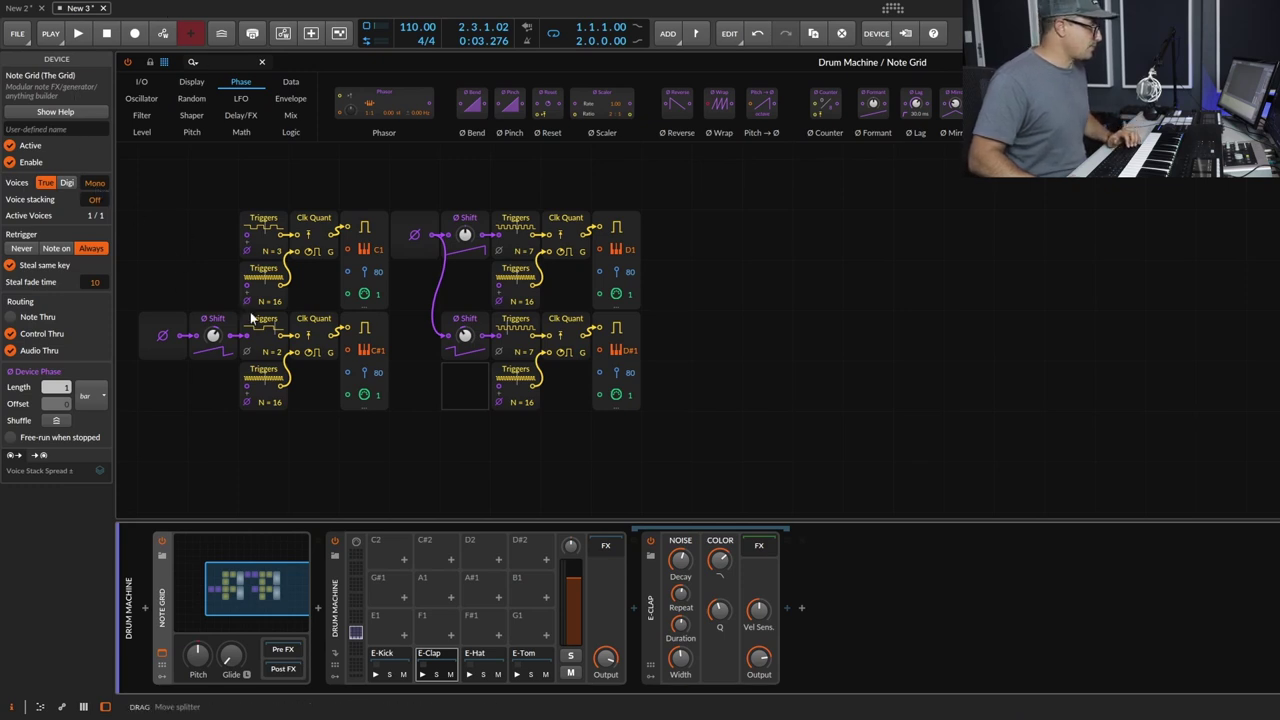
Close the Note Grid editor, mute the Drum Machine track and play the Polymer clip alone.
{"action": "left_click", "coordinate": [262, 62]}
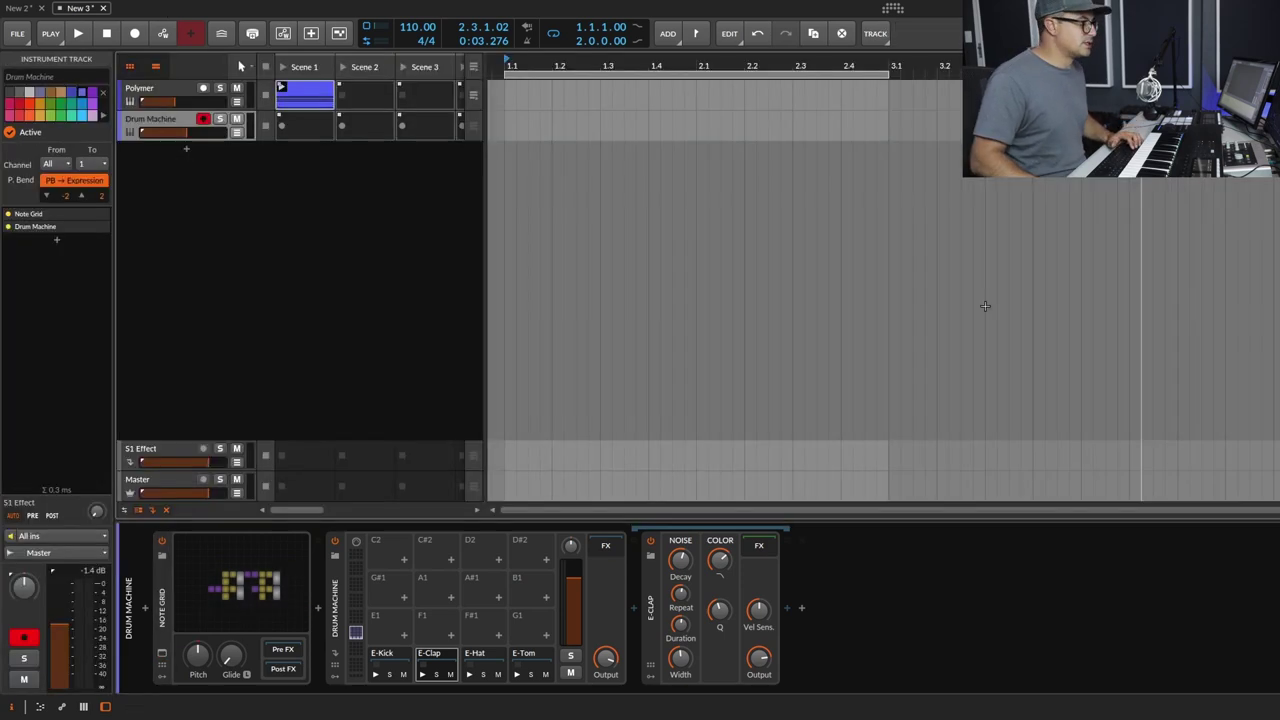
{"action": "left_click", "coordinate": [293, 100]}
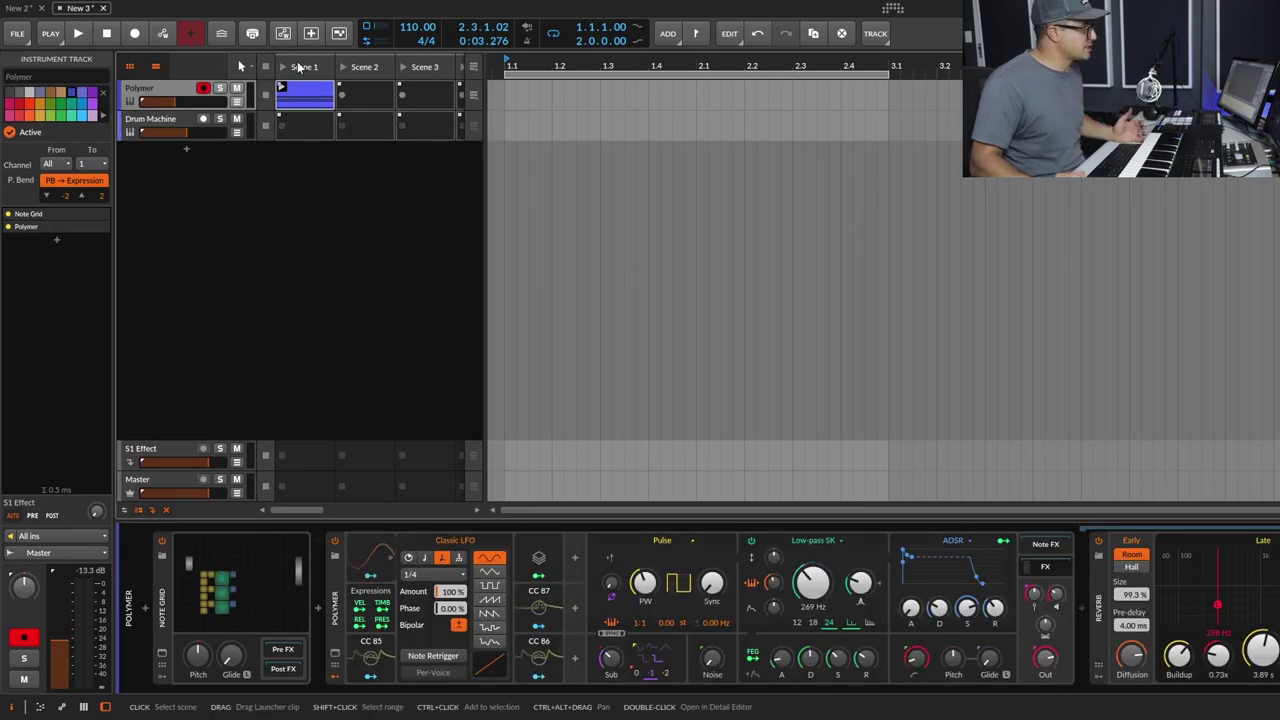
{"action": "left_click", "coordinate": [236, 119]}
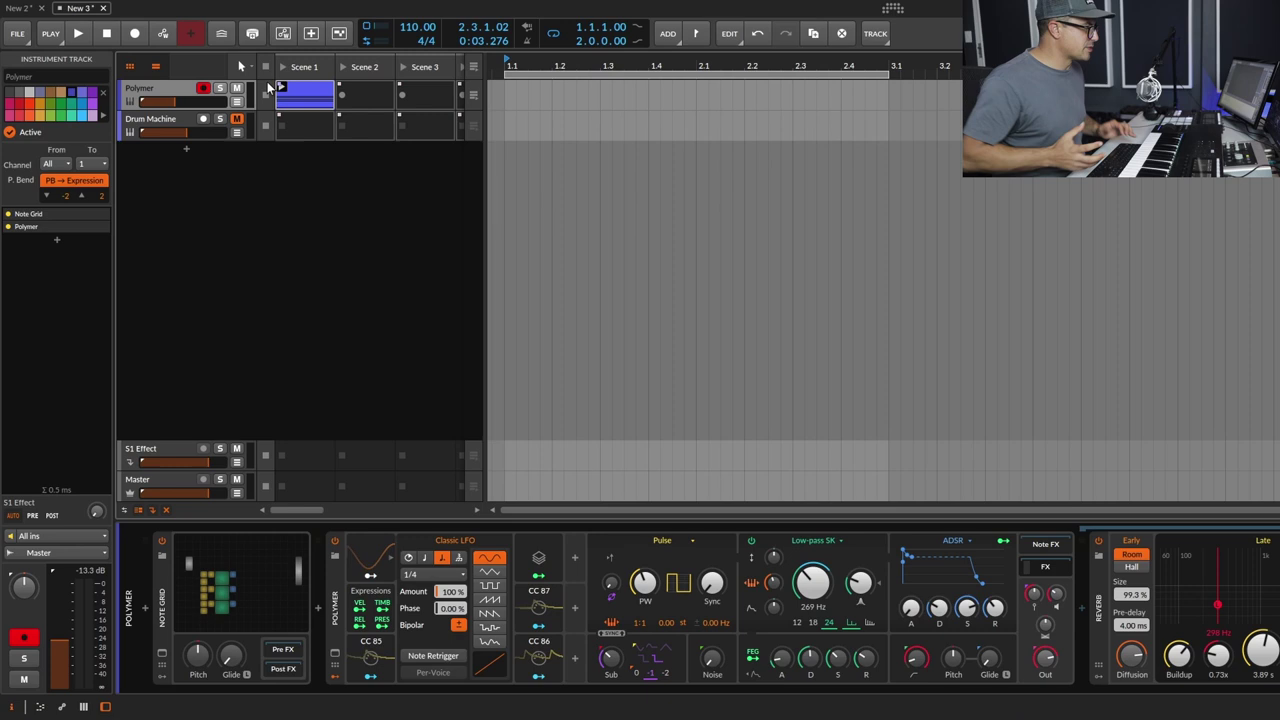
{"action": "key", "text": "space"}
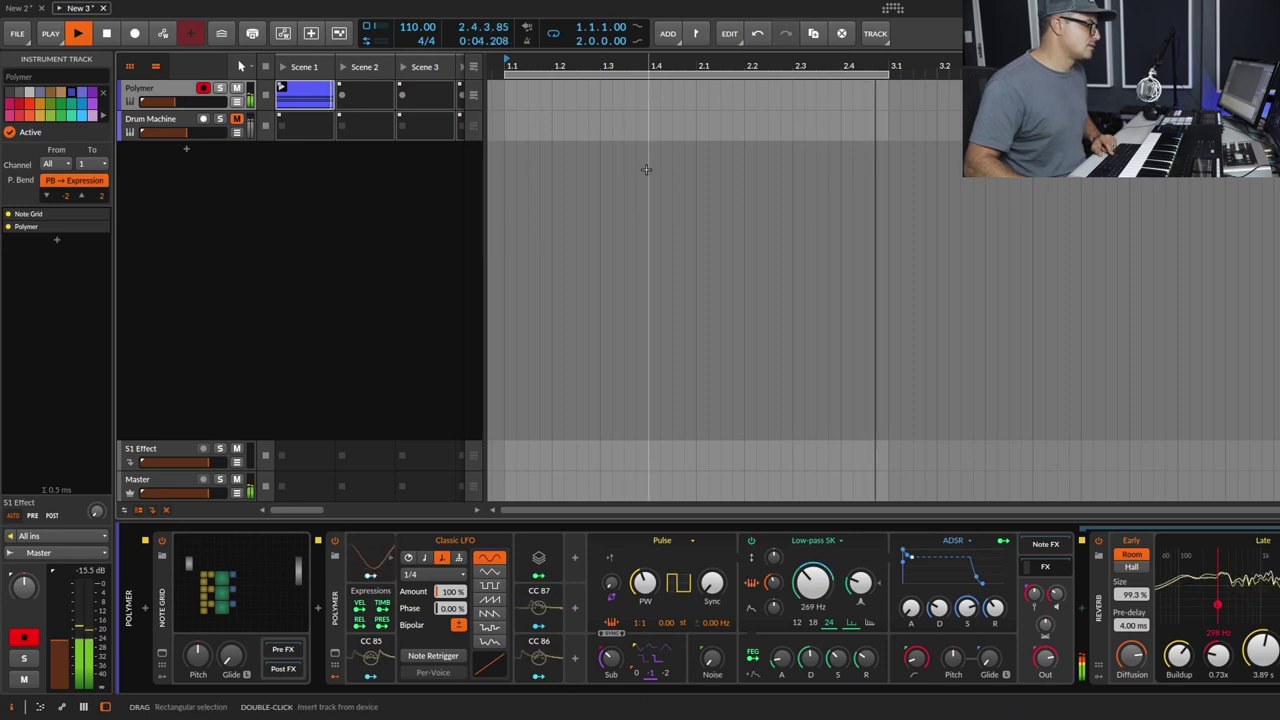
{"action": "key", "text": "space"}
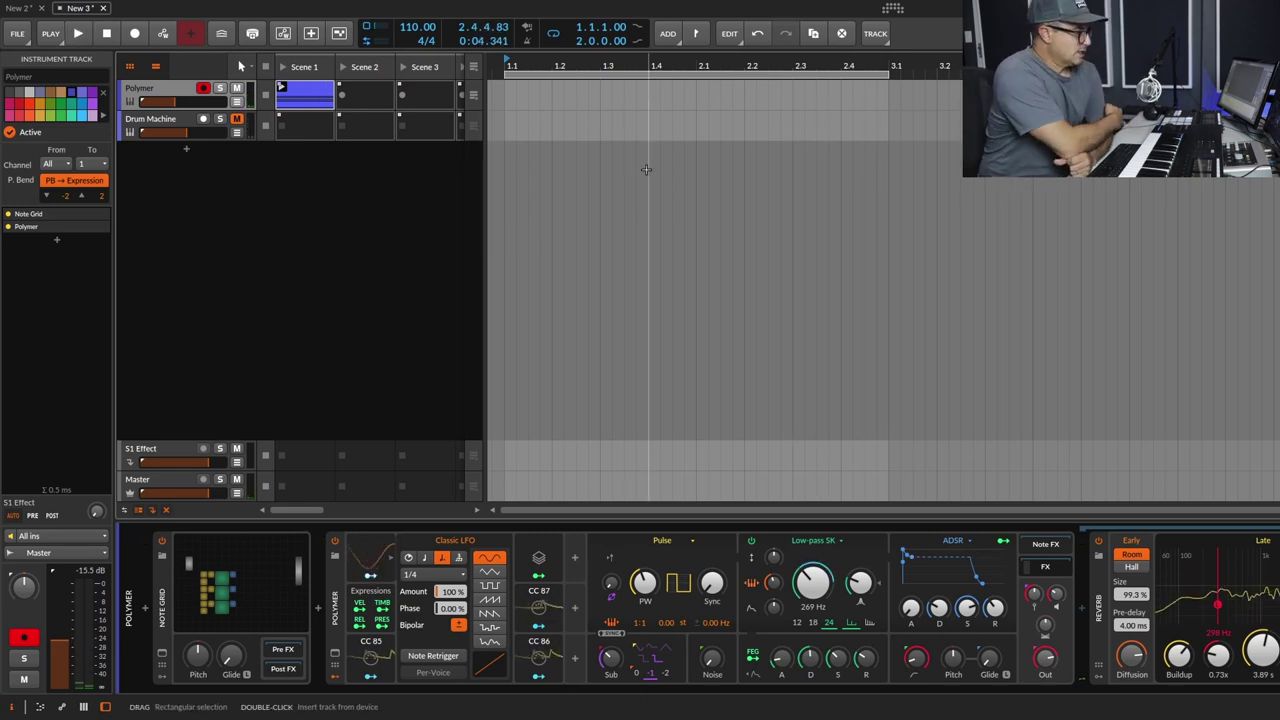